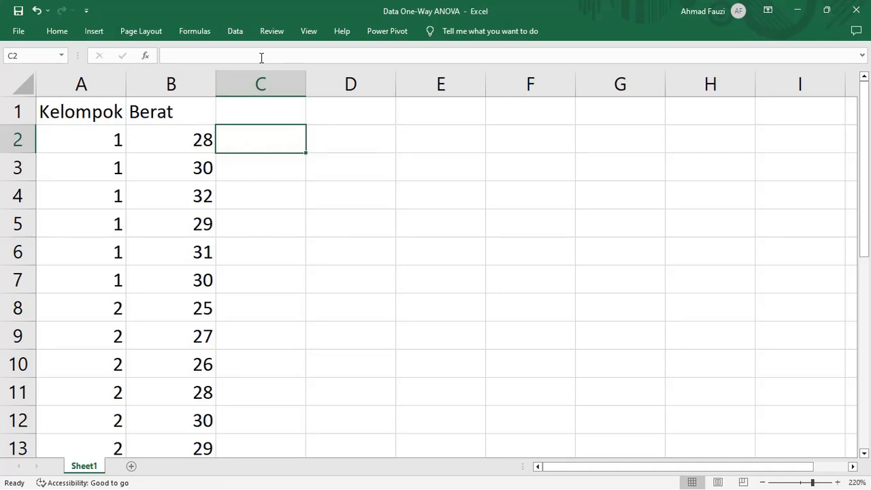
Save a copy of the workbook as Data One-Way ANOVA in CSV (Comma delimited) format in the 4 One-Way ANOVA folder.
left_click(22, 36)
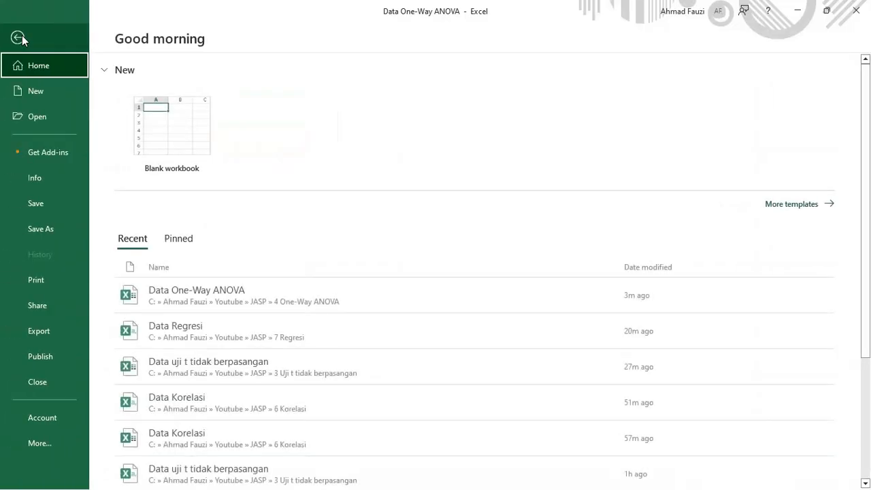
left_click(52, 226)
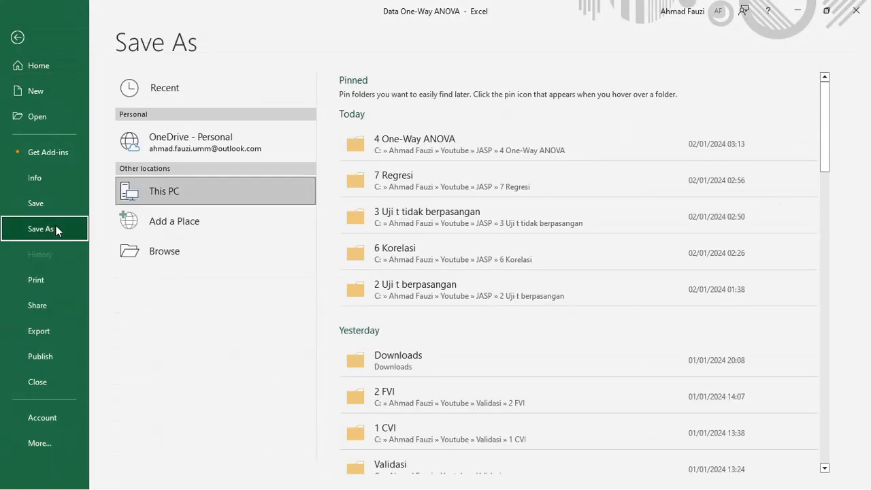
left_click(156, 259)
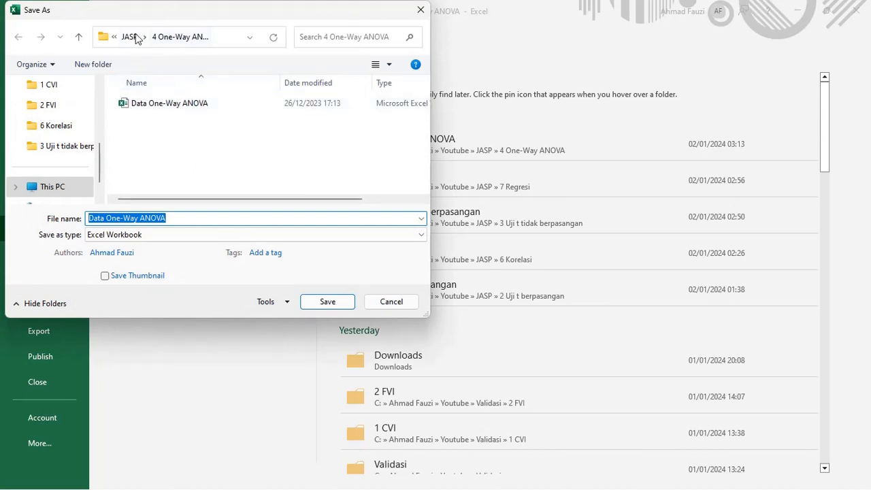
left_click(127, 236)
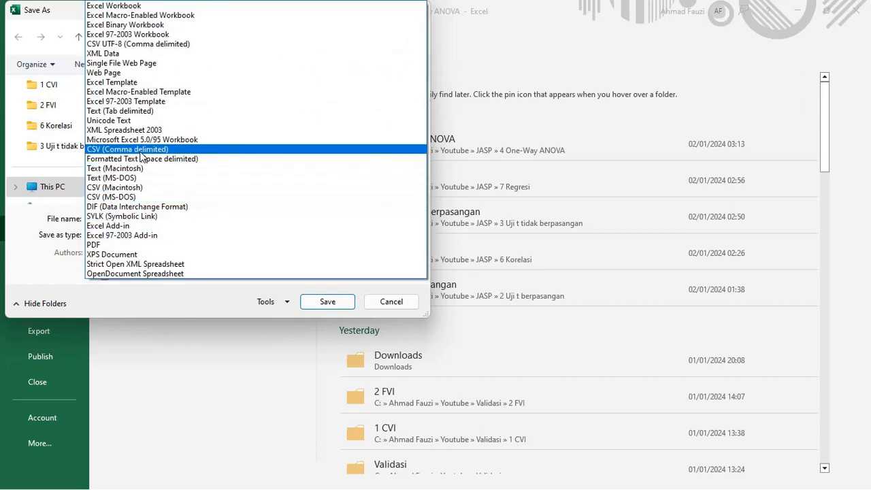
left_click(141, 153)
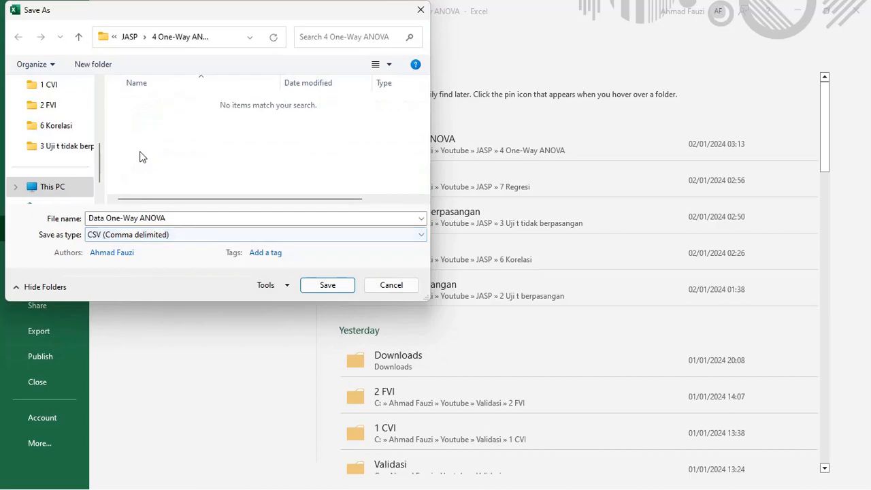
left_click(311, 294)
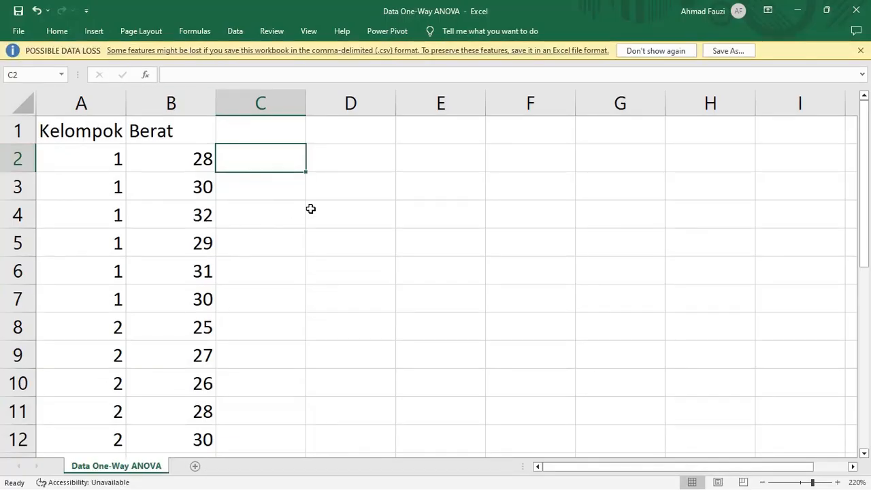
Switch to JASP 0.17.2.1 by launching it, and maximize its window.
mouse_move(638, 466)
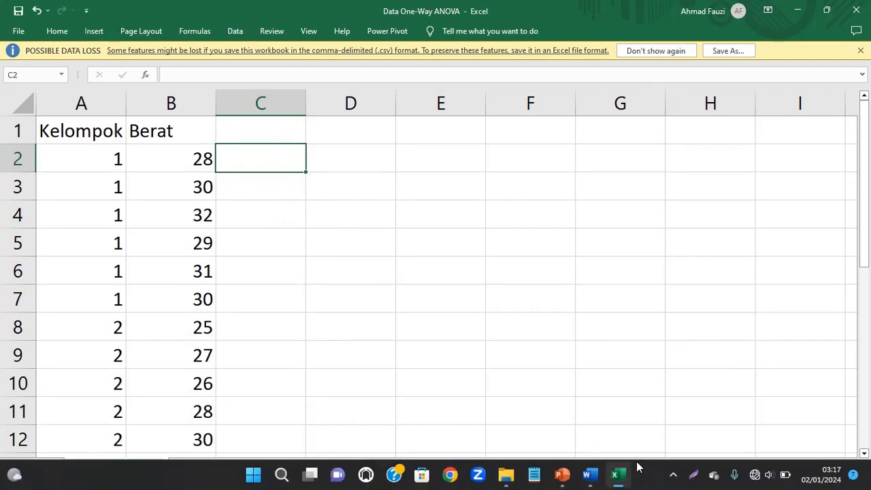
key("super")
type("jasp")
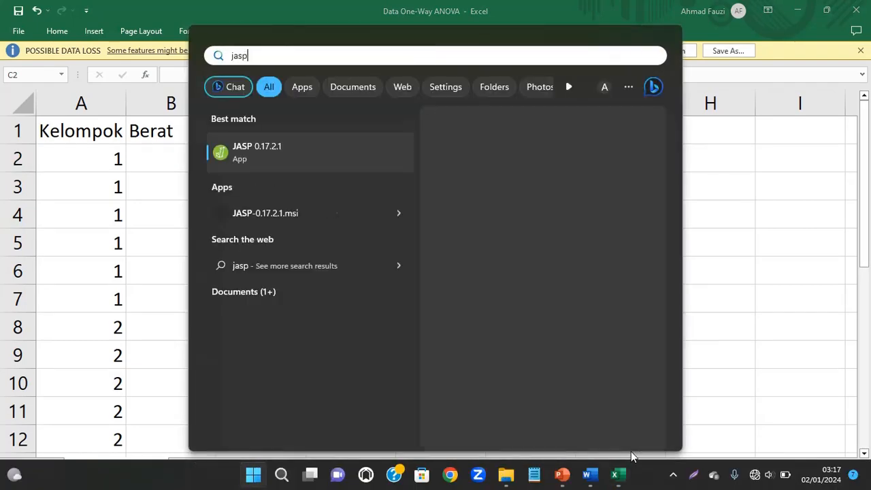
left_click(347, 162)
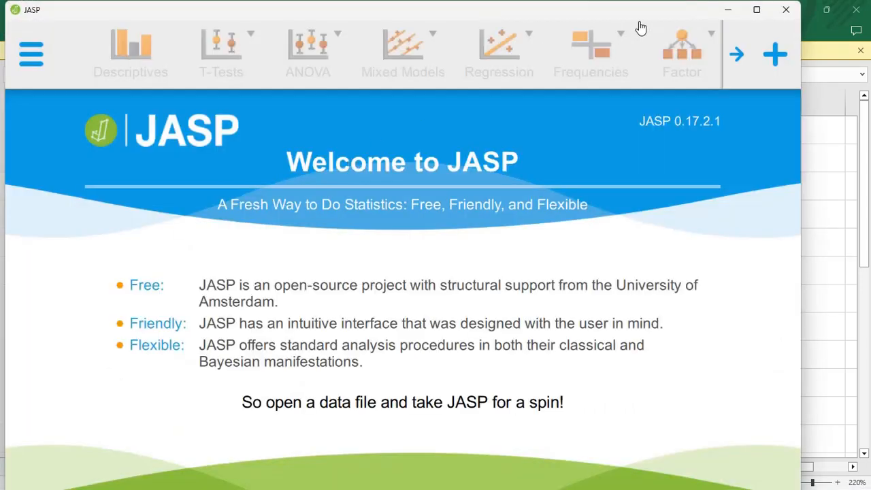
left_click(756, 9)
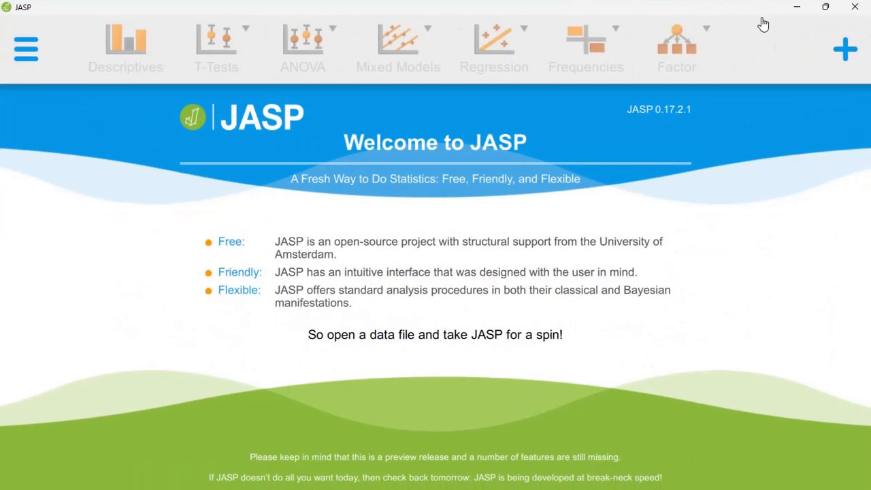
Open the Data One-Way ANOVA file from the computer's JASP subfolder 4 One-Way ANOVA.
left_click(23, 73)
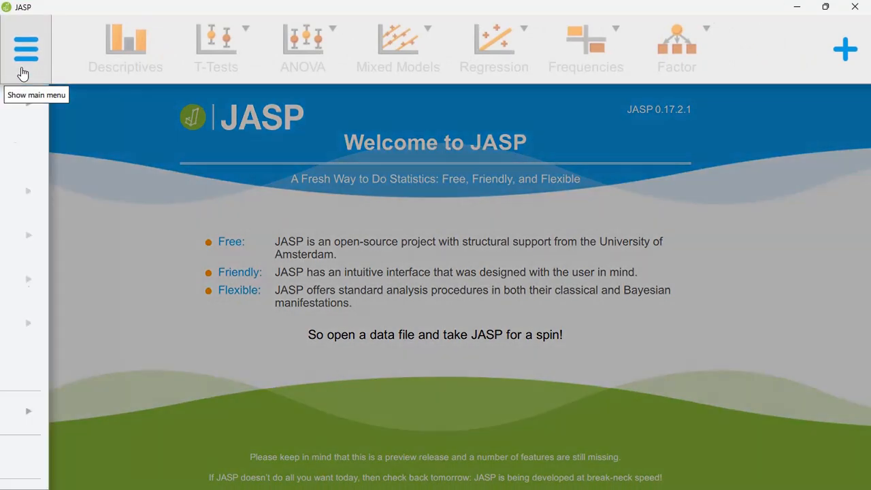
left_click(34, 103)
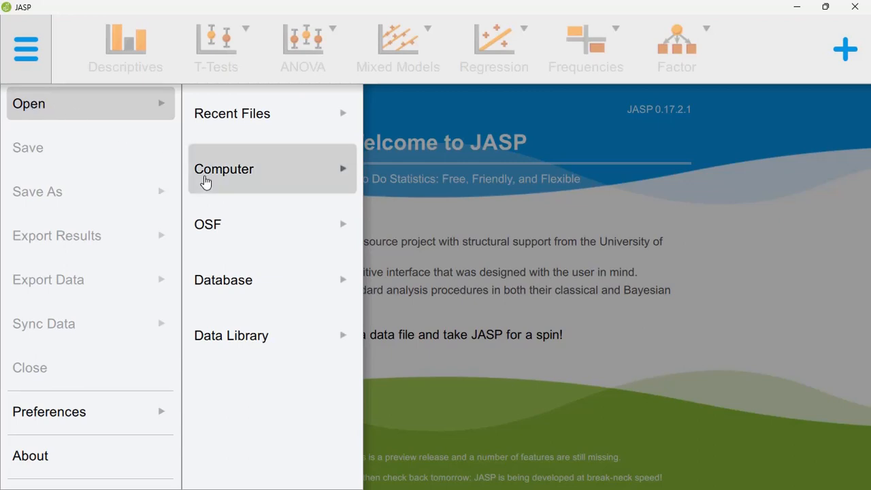
left_click(204, 181)
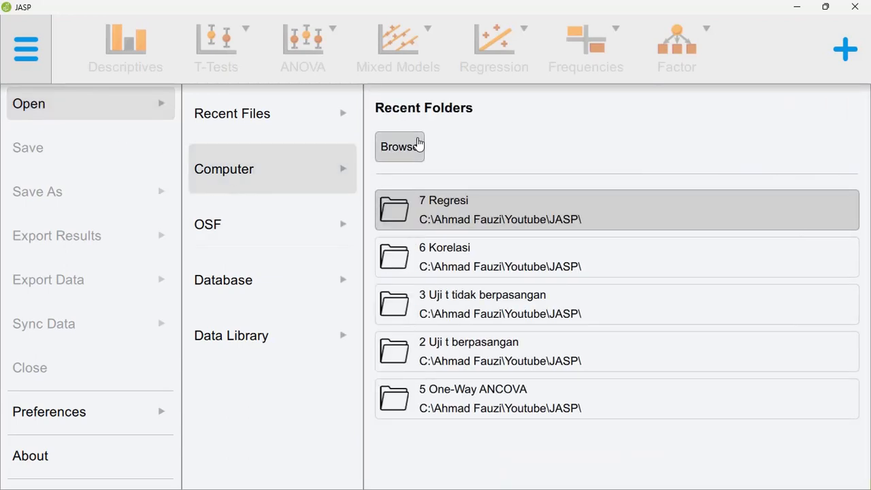
left_click(417, 145)
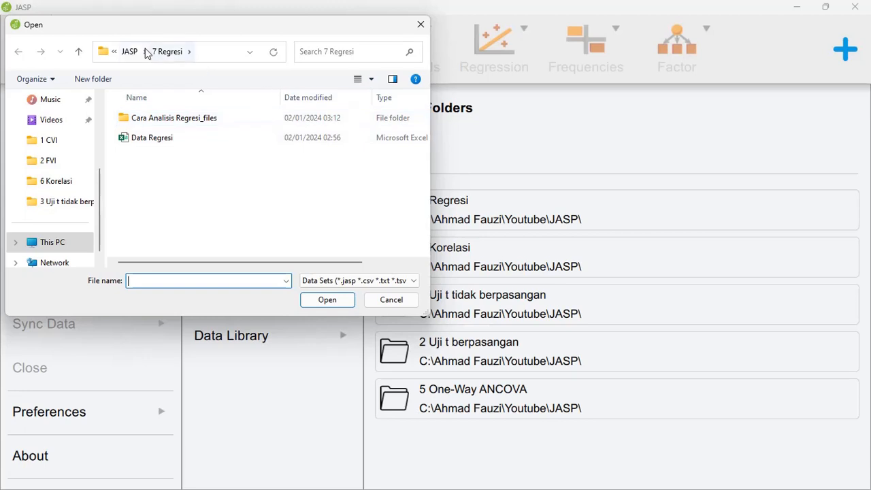
left_click(130, 51)
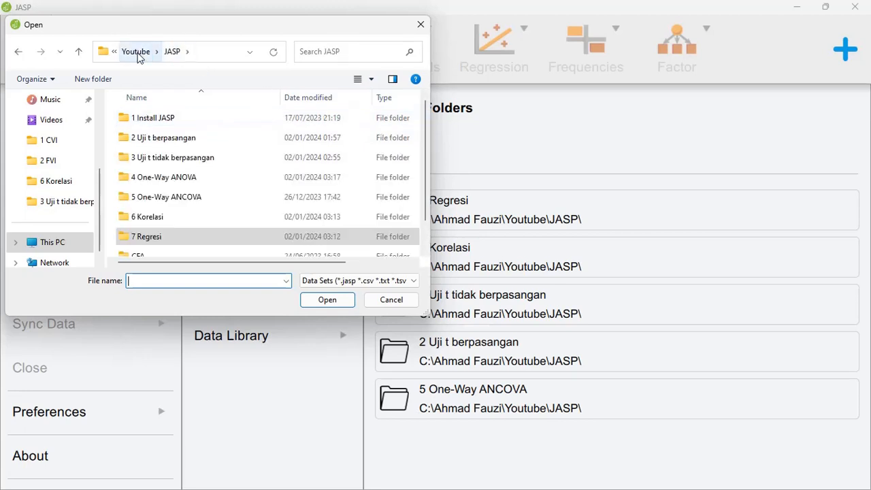
double_click(198, 178)
left_click(171, 118)
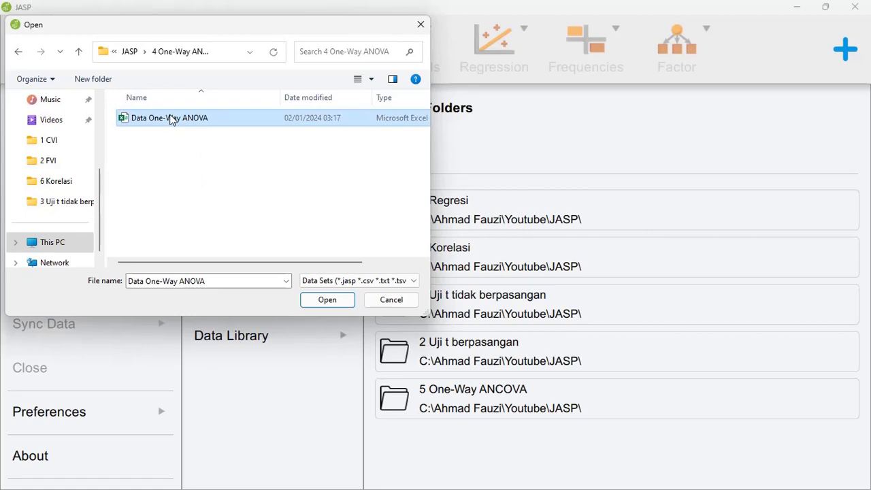
left_click(323, 303)
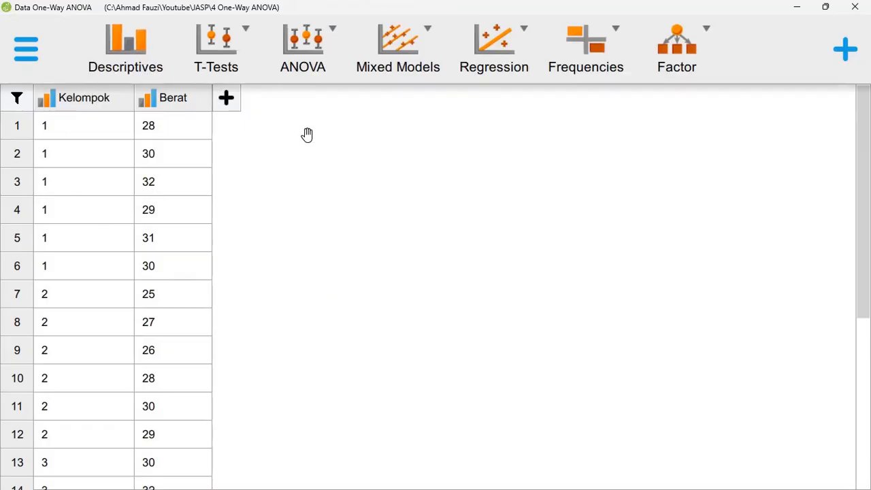
Set the column type of Kelompok to Nominal and that of Berat to Scale.
scroll(115, 177, "down", 5)
scroll(111, 184, "up", 4)
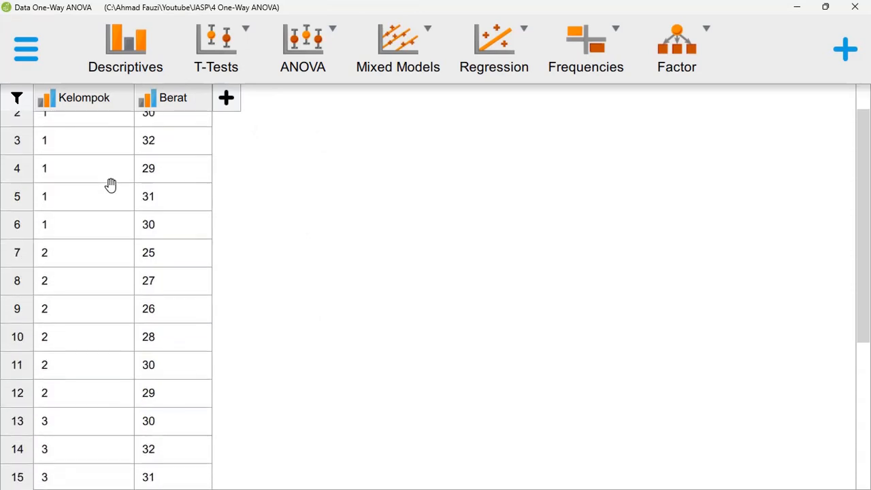
scroll(111, 184, "up", 1)
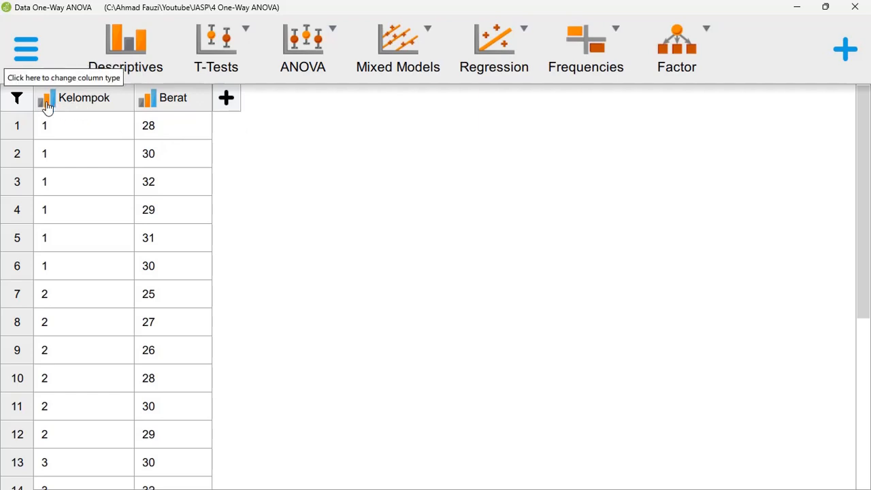
left_click(47, 108)
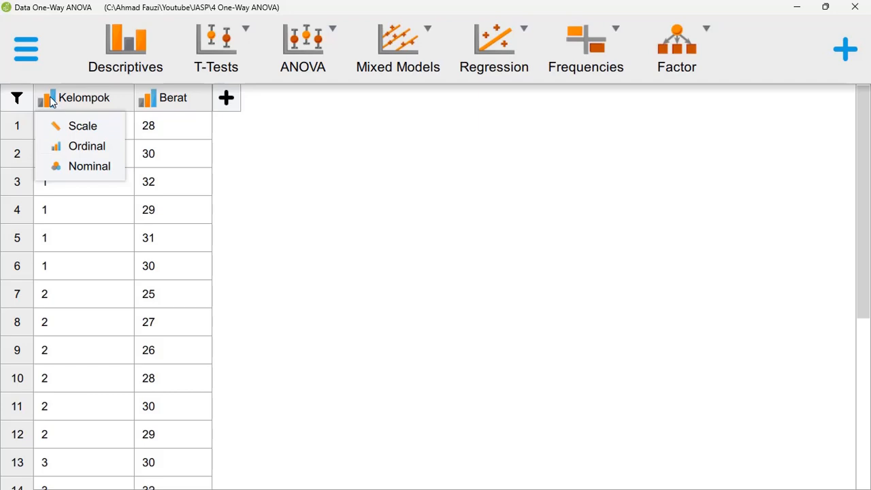
key("ctrl+plus")
key("ctrl+plus")
key("ctrl+plus")
key("ctrl+plus")
key("ctrl+plus")
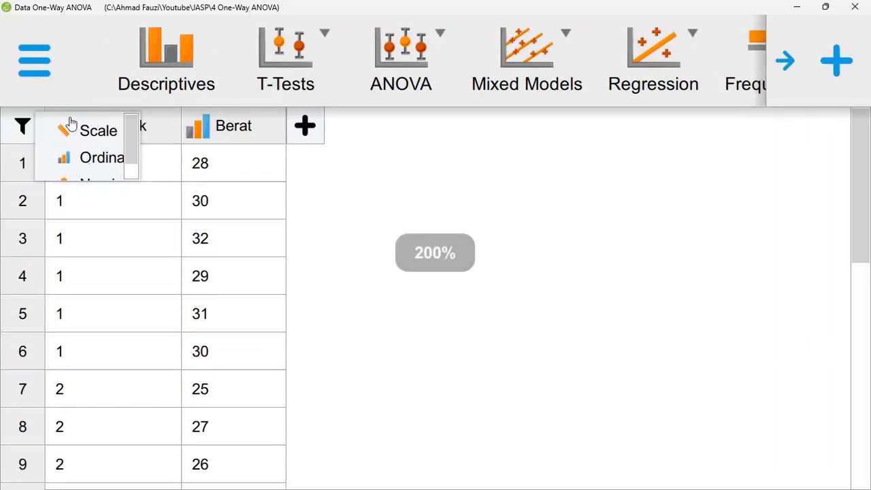
scroll(105, 166, "down", 1)
left_click(100, 168)
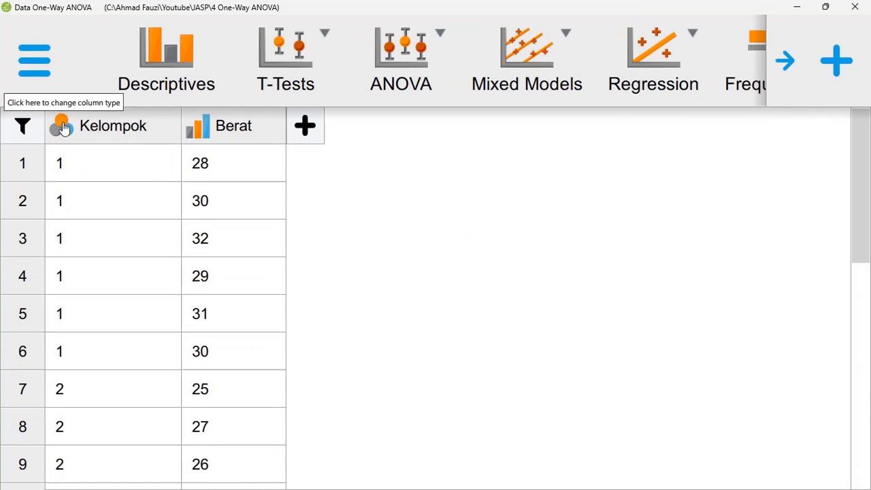
left_click(199, 136)
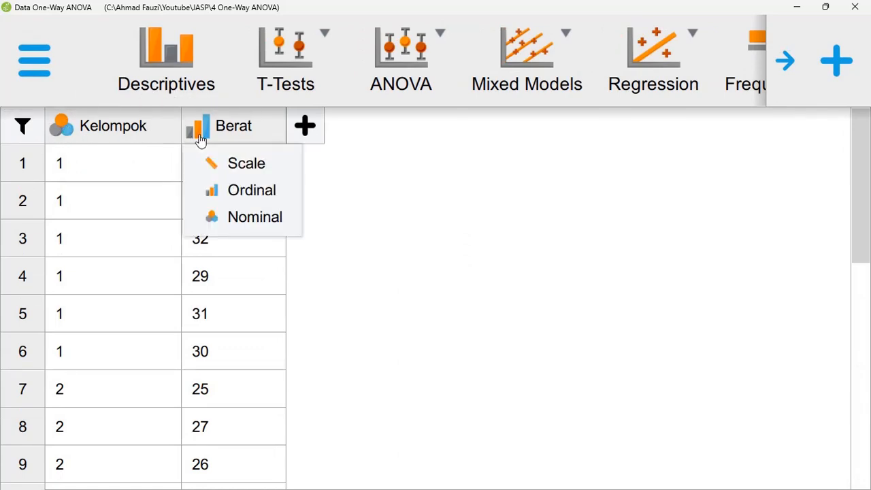
left_click(227, 165)
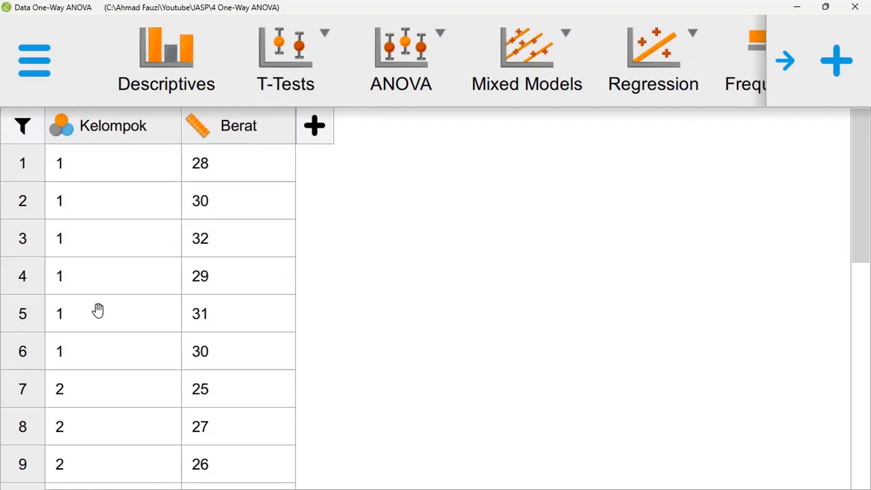
Label value 1 of the Kelompok column as Fosfor and value 2 as Natrium.
scroll(97, 310, "down", 5)
scroll(94, 307, "up", 2)
scroll(92, 305, "up", 4)
left_click(116, 136)
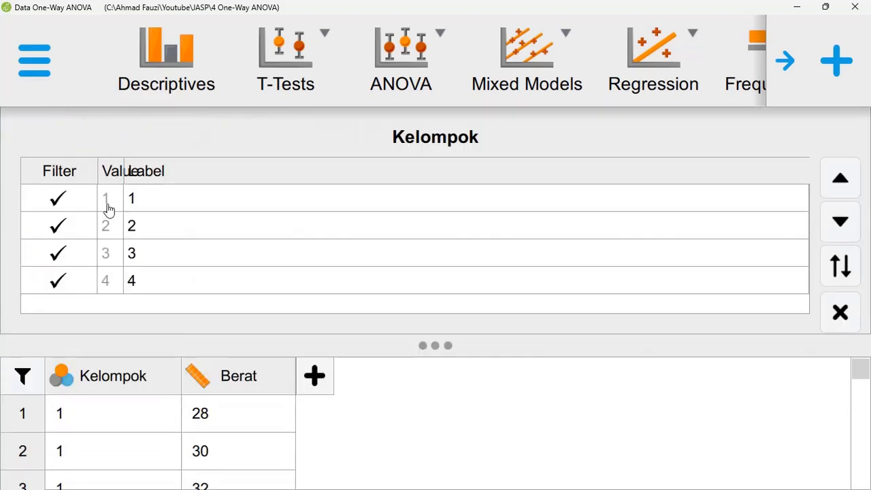
left_click(131, 198)
type("F")
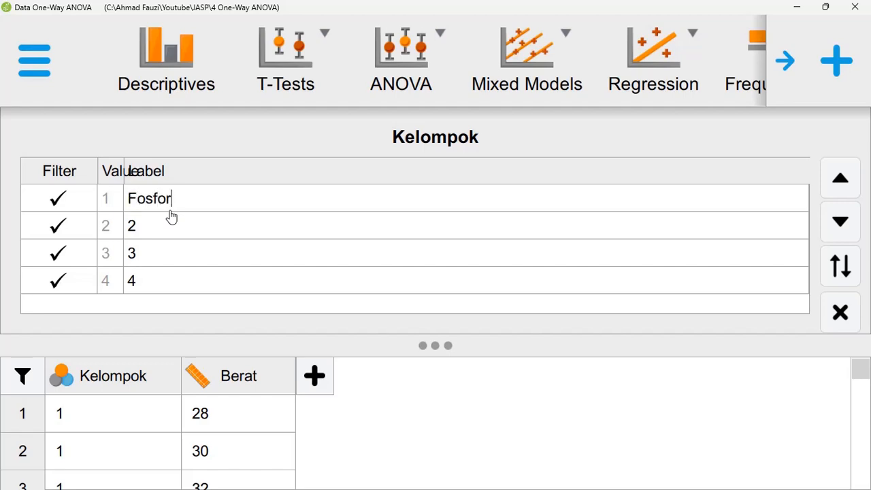
type("osfor")
left_click(136, 224)
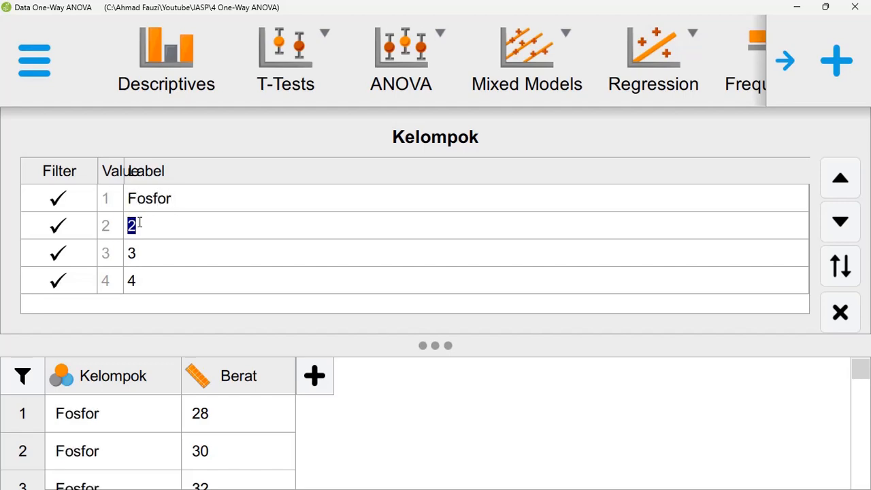
type("Natrium")
key("Return")
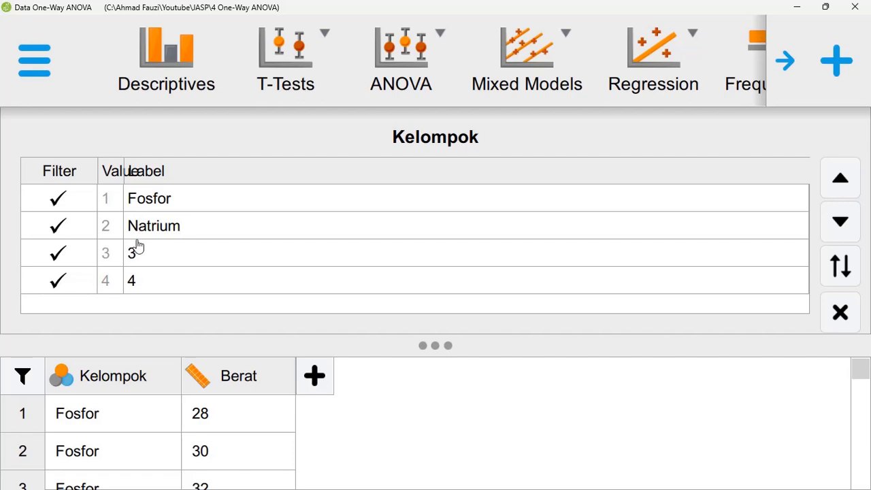
Label Kelompok value 3 as Kalsium and value 4 as Glutamat, and close the label editor.
left_click(133, 251)
type("G")
type("alsium")
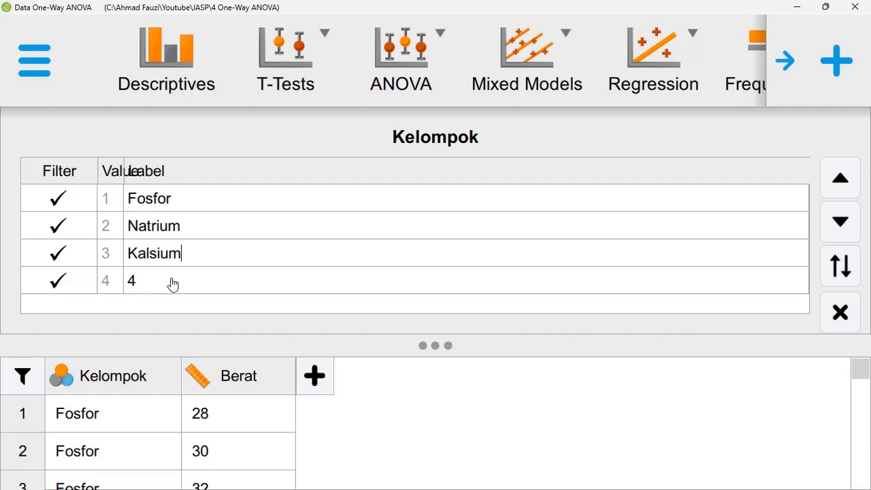
left_click(131, 280)
type("Glutamat")
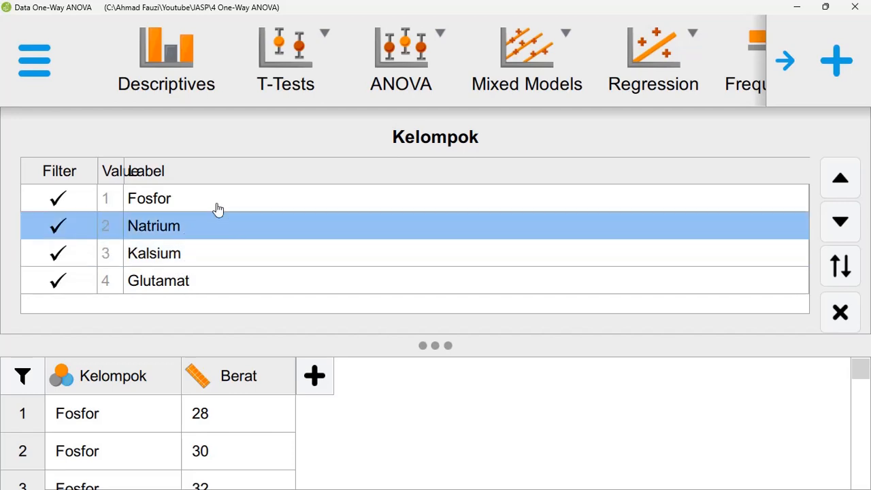
left_click(840, 312)
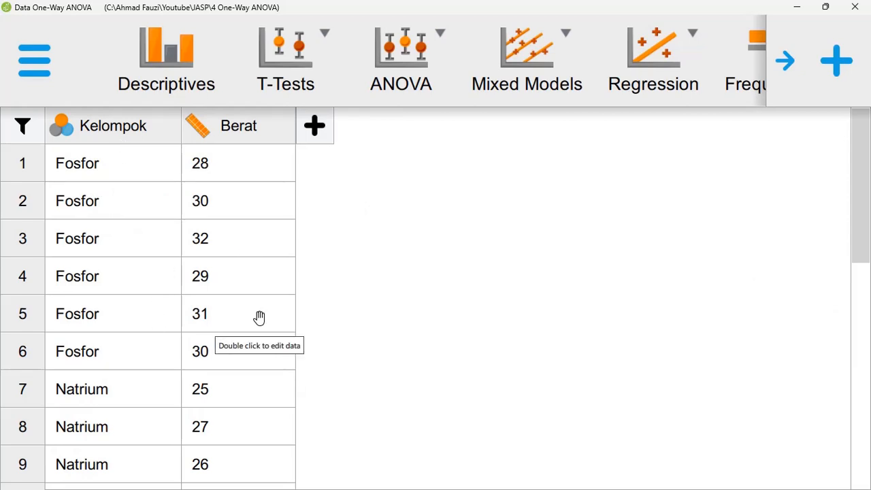
Start a classical ANOVA analysis on the data set.
left_click(423, 101)
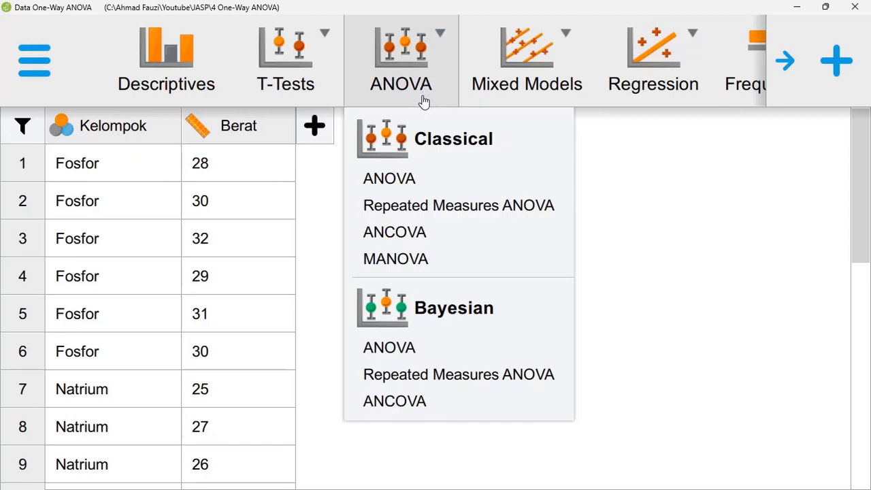
left_click(392, 184)
key("ctrl+minus")
key("ctrl+minus")
key("ctrl+minus")
key("ctrl+minus")
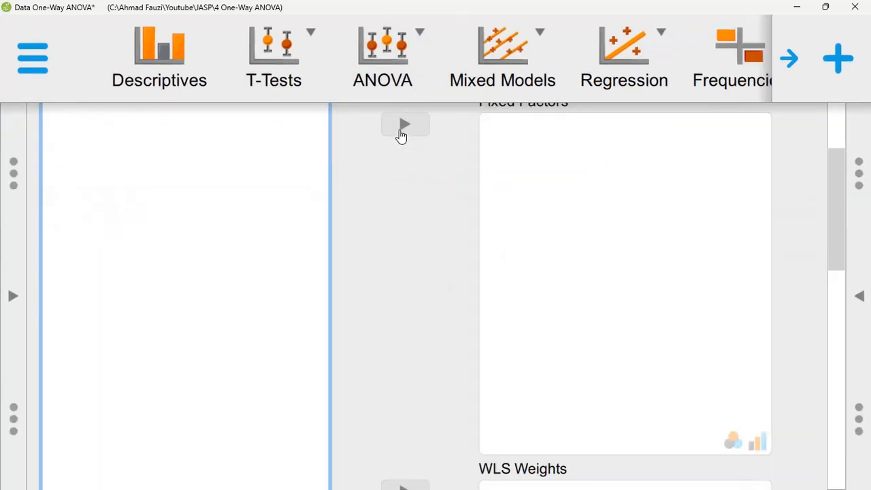
key("ctrl+minus")
key("ctrl+minus")
key("ctrl+minus")
key("ctrl+minus")
key("ctrl+minus")
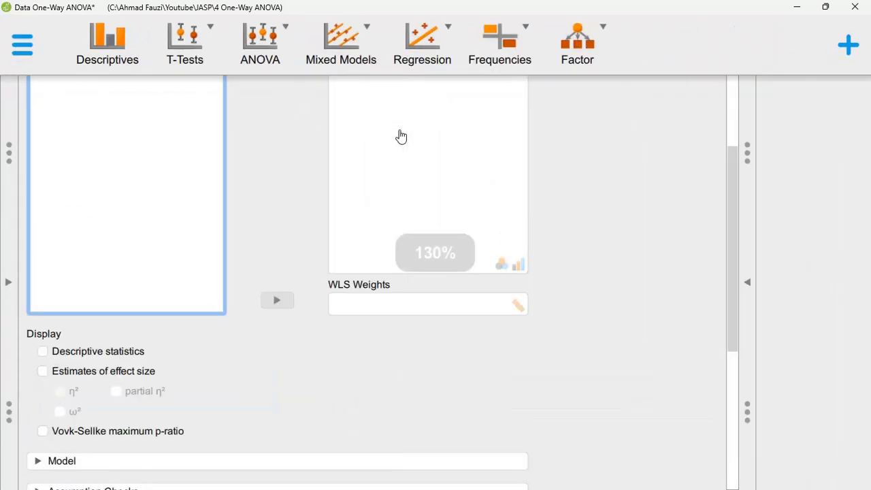
key("ctrl+minus")
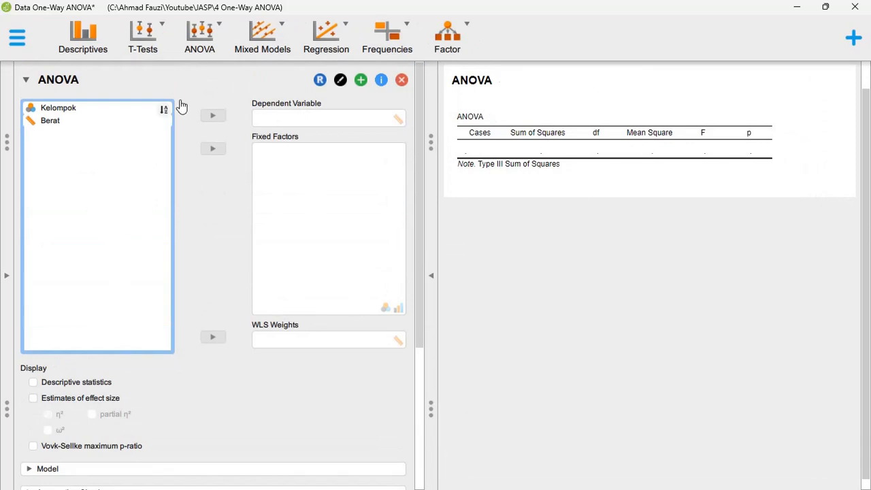
Assign Berat as the dependent variable and Kelompok as the fixed factor, and view the resulting ANOVA table.
key("ctrl+plus")
key("ctrl+plus")
key("ctrl+plus")
key("ctrl+plus")
key("ctrl+plus")
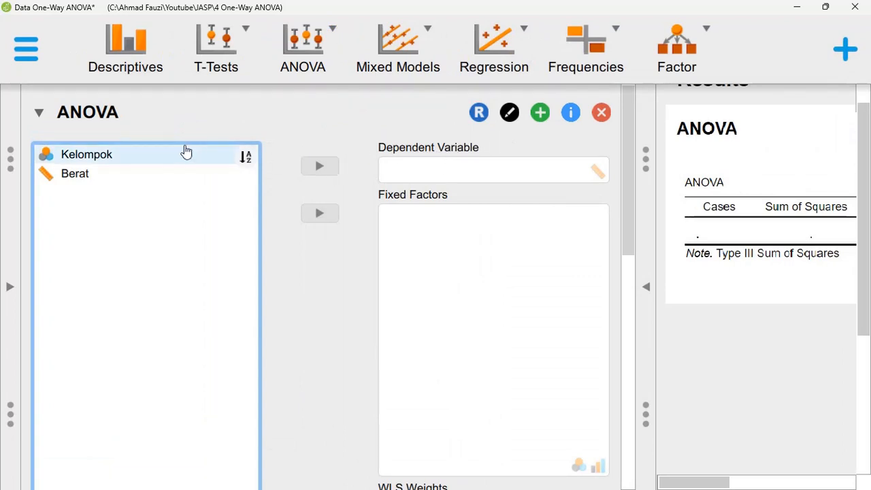
left_click(78, 181)
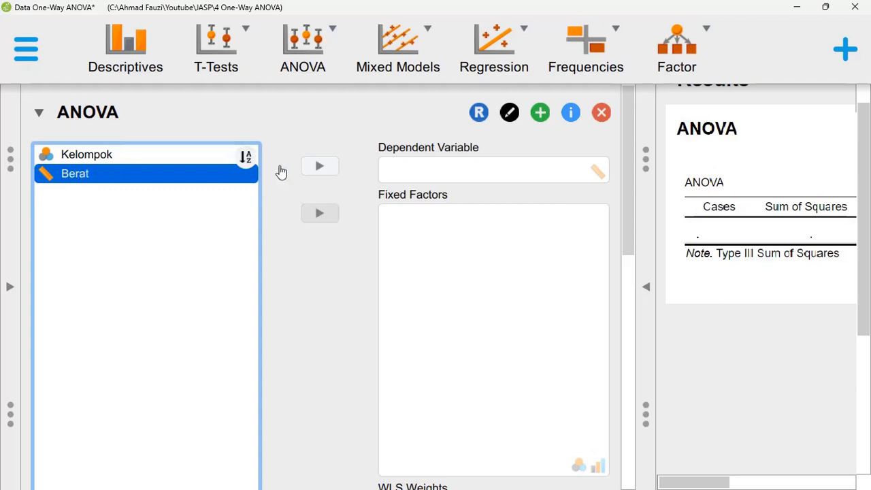
left_click(315, 169)
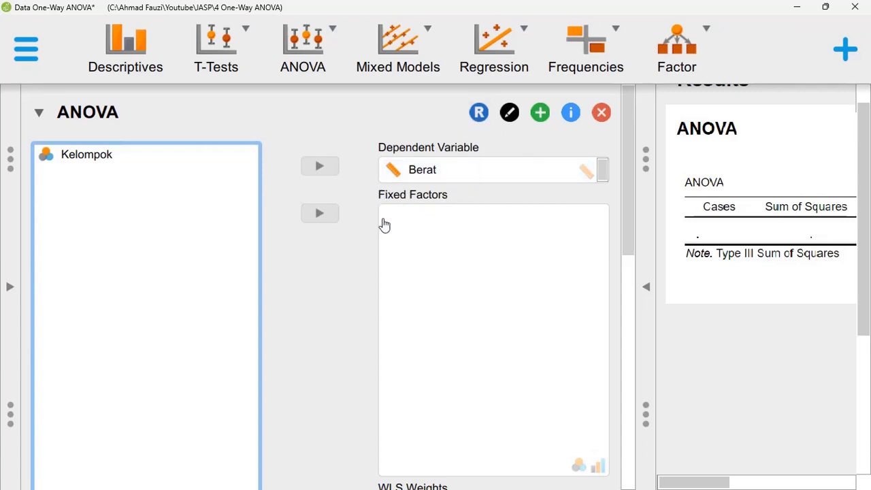
left_click(84, 156)
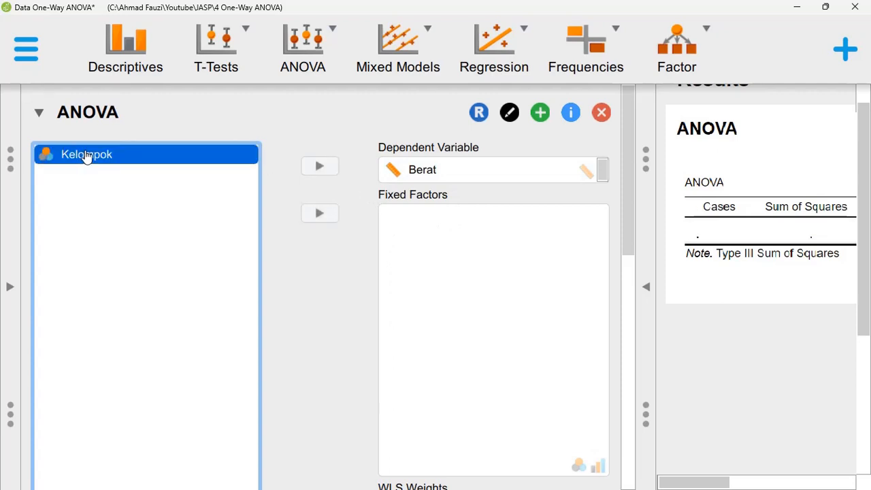
left_click(329, 215)
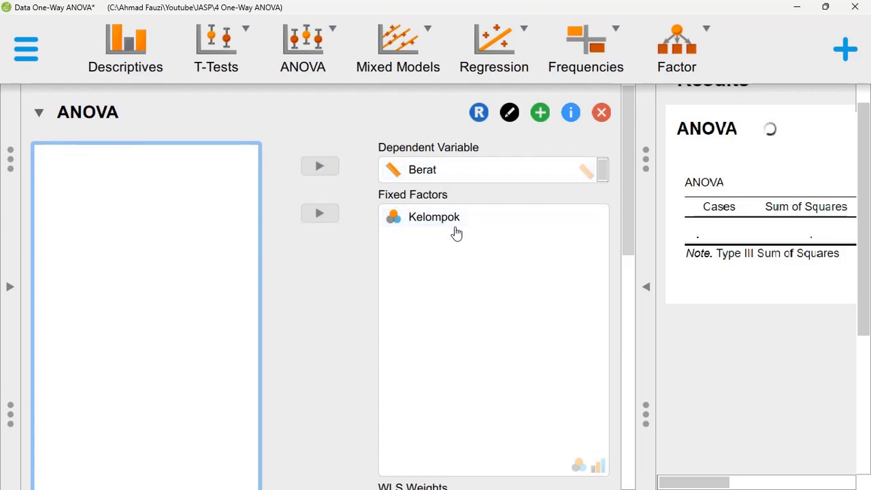
left_click(646, 289)
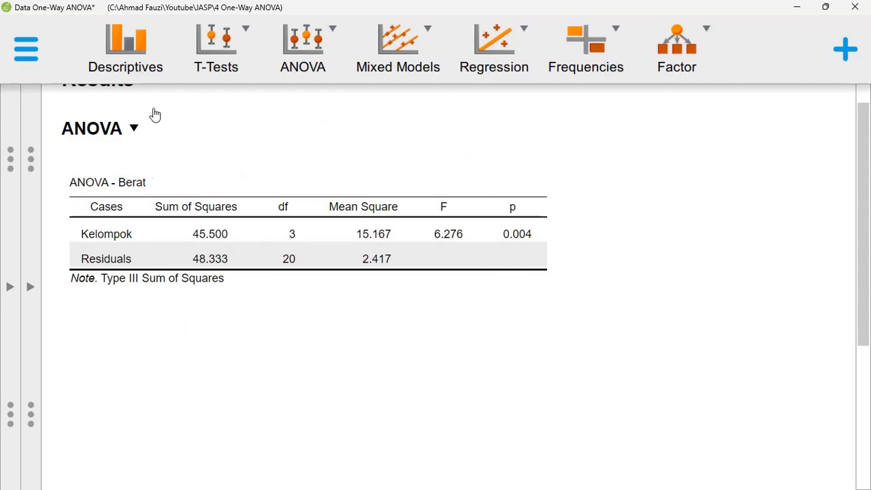
left_click(33, 287)
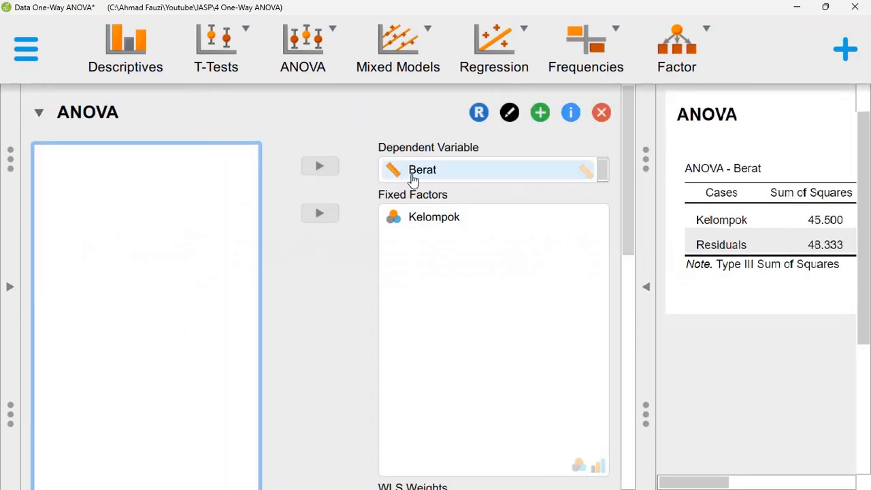
Enable homogeneity tests in the ANOVA assumption checks and view the Levene's test table in the results.
scroll(331, 234, "down", 5)
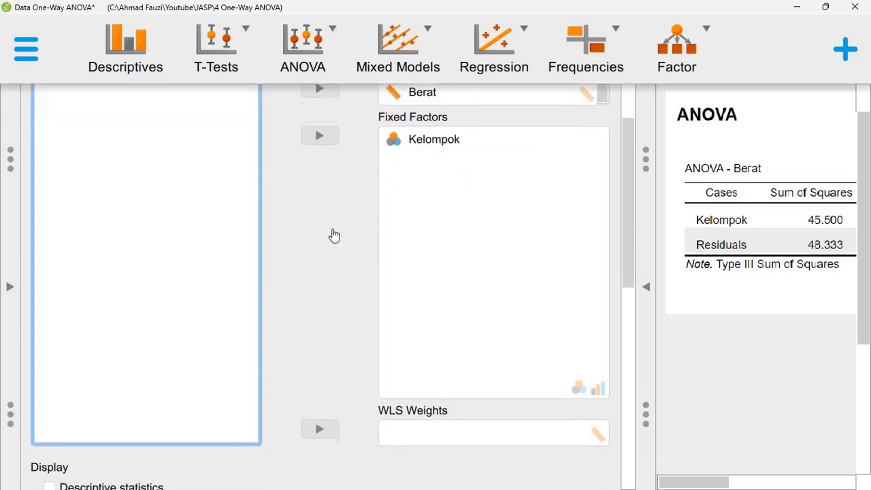
scroll(334, 234, "down", 7)
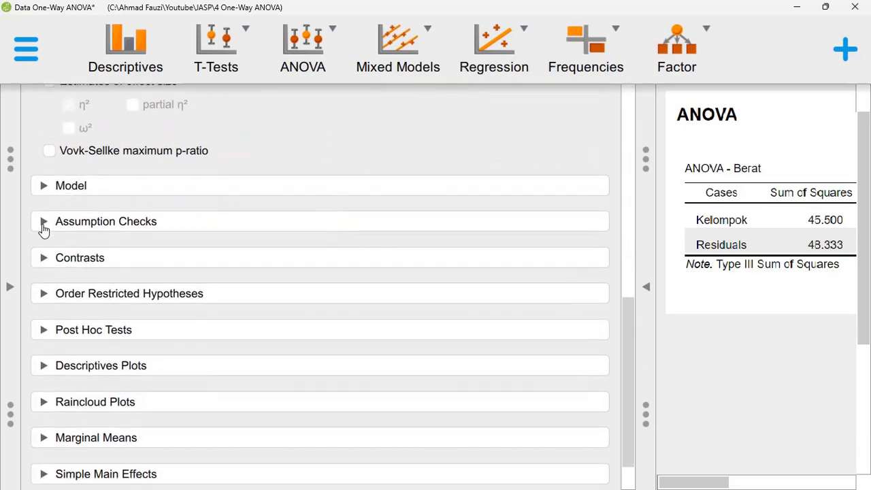
left_click(44, 222)
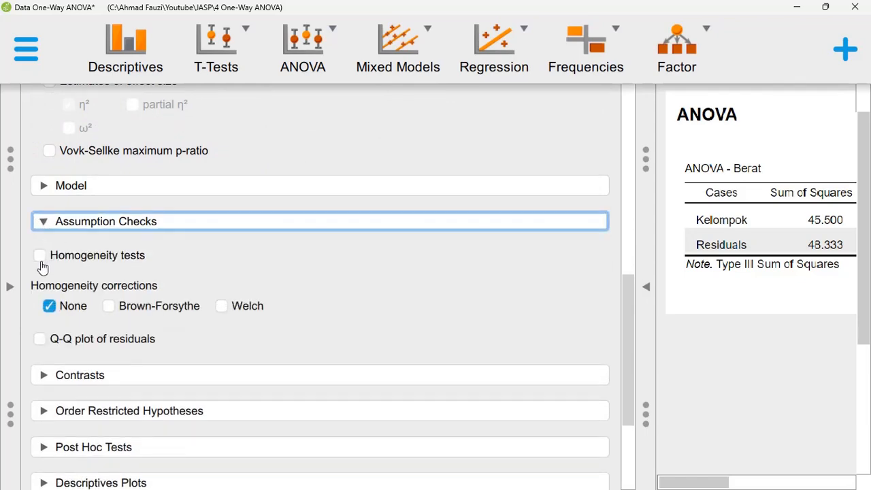
left_click(40, 256)
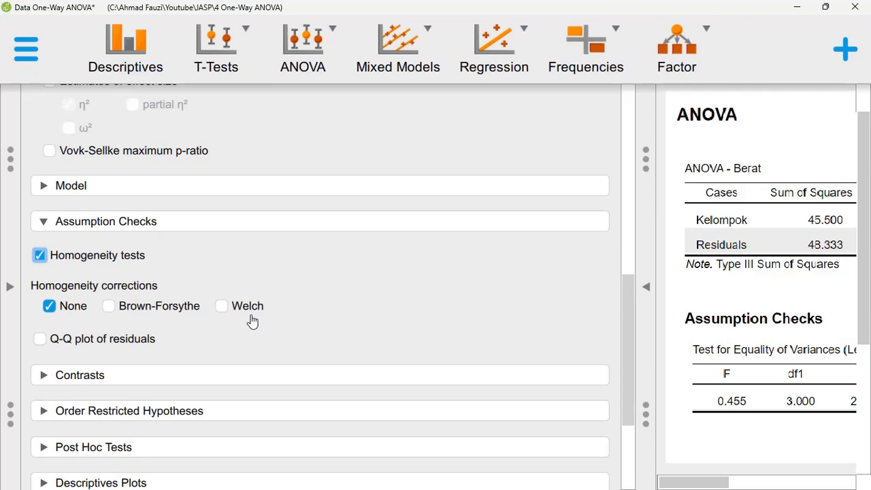
left_click(644, 315)
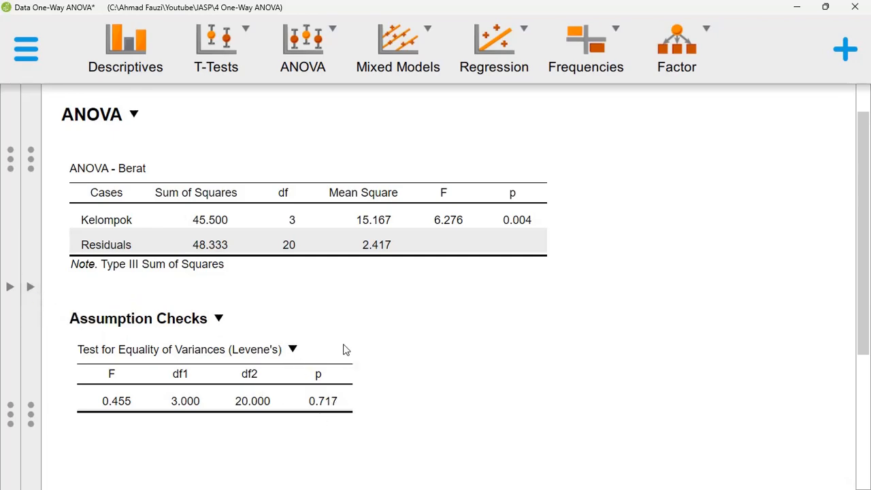
left_click(30, 287)
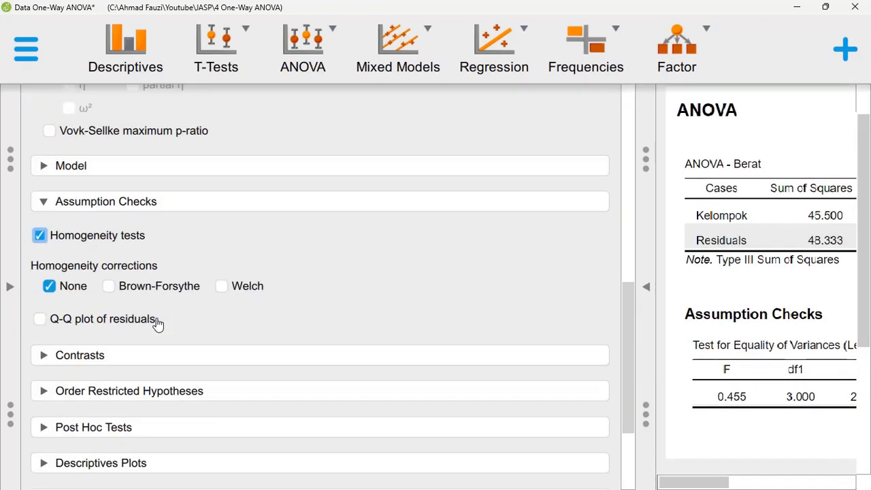
Try the Brown-Forsythe homogeneity correction, view its rows in the ANOVA table, and turn the correction off again.
scroll(159, 324, "down", 3)
scroll(150, 307, "up", 3)
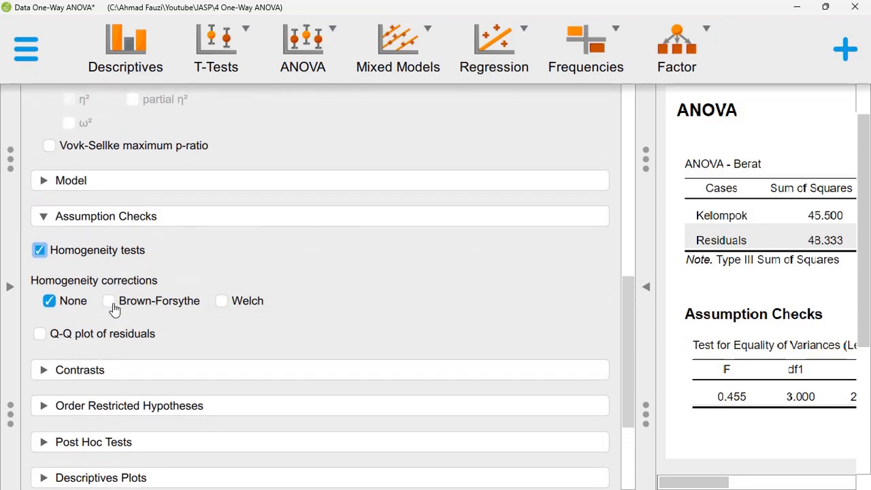
left_click(110, 304)
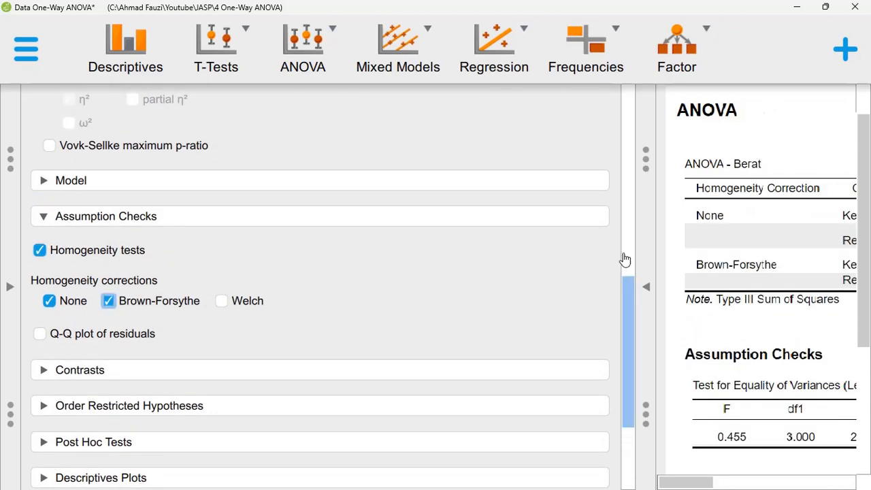
left_click(646, 286)
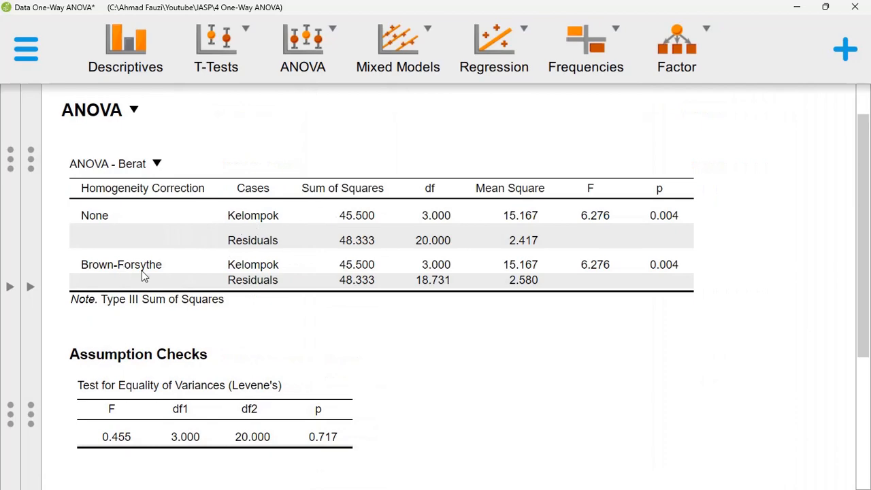
left_click(34, 295)
scroll(197, 279, "down", 10)
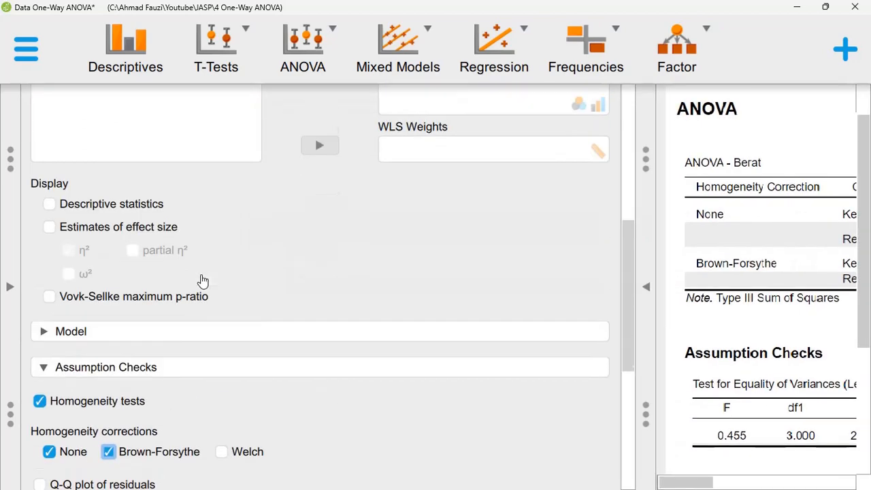
scroll(202, 279, "up", 4)
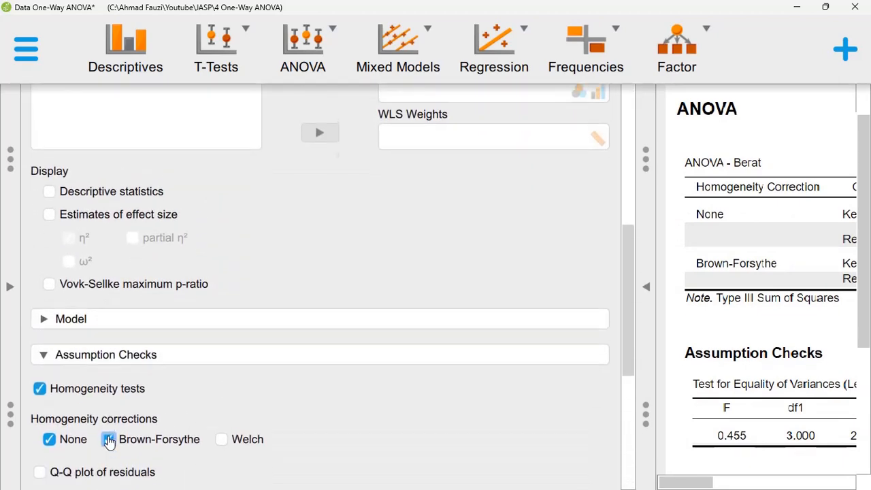
left_click(109, 413)
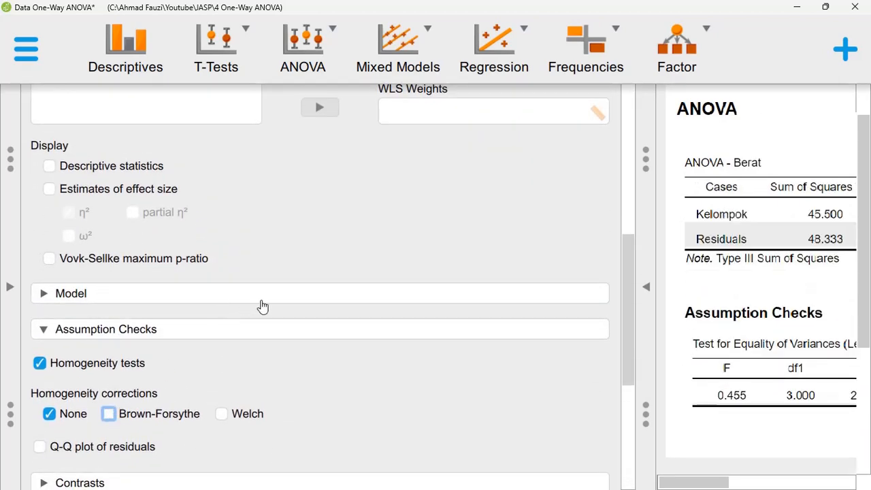
Add a Q-Q plot of residuals to the assumption checks and view the plot in the results.
scroll(269, 307, "down", 1)
scroll(273, 308, "down", 5)
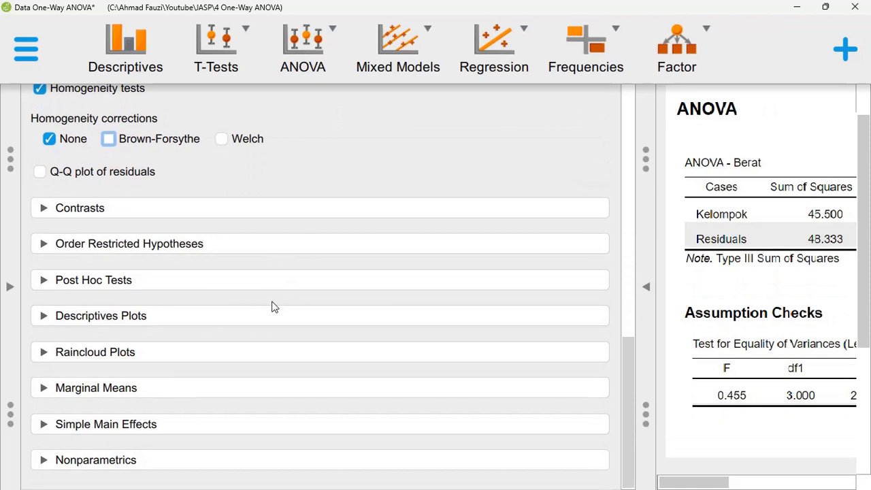
scroll(271, 306, "up", 1)
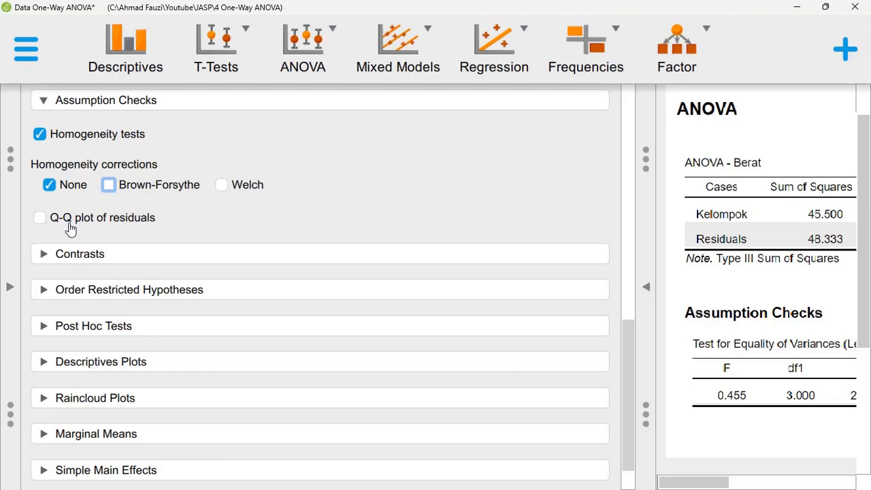
left_click(42, 221)
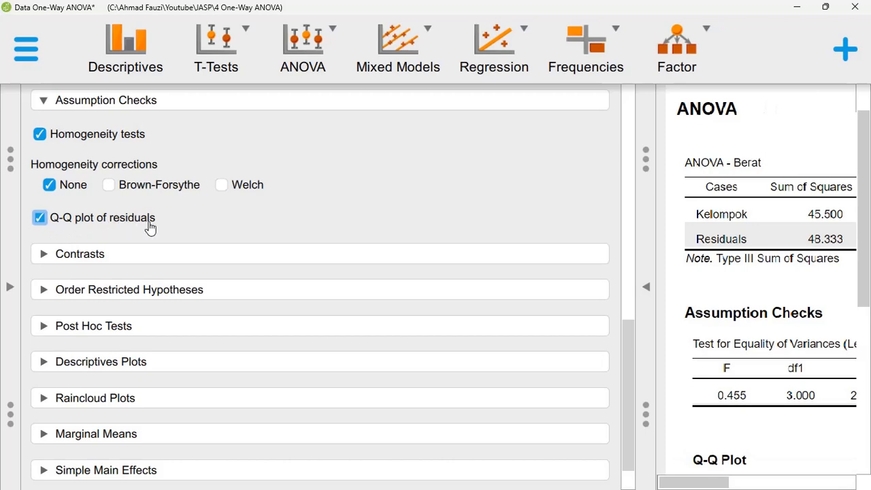
left_click(644, 286)
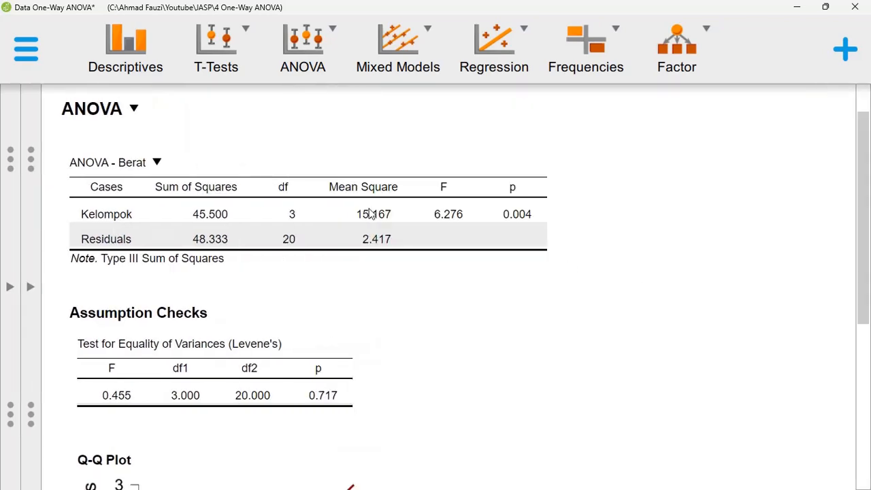
scroll(371, 213, "down", 5)
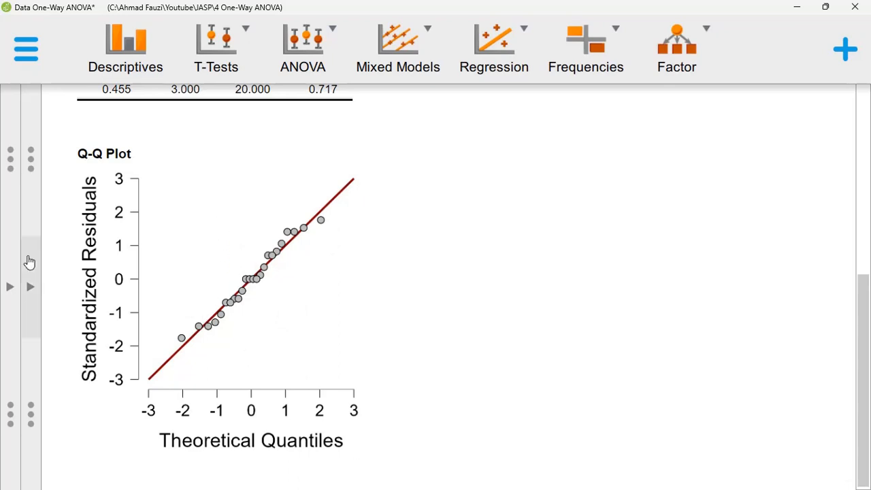
Include descriptive statistics and estimates of effect size (η²) in the ANOVA output.
left_click(30, 286)
scroll(208, 288, "down", 2)
scroll(208, 288, "down", 7)
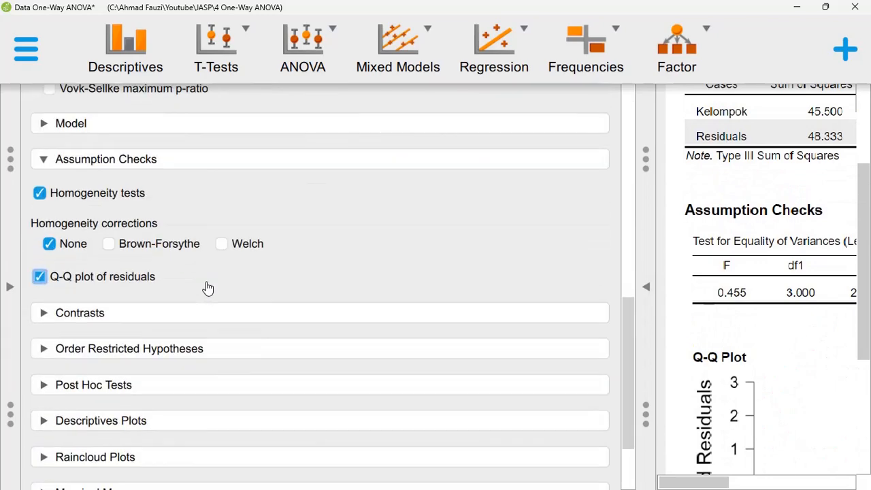
scroll(180, 234, "up", 2)
scroll(180, 234, "up", 2)
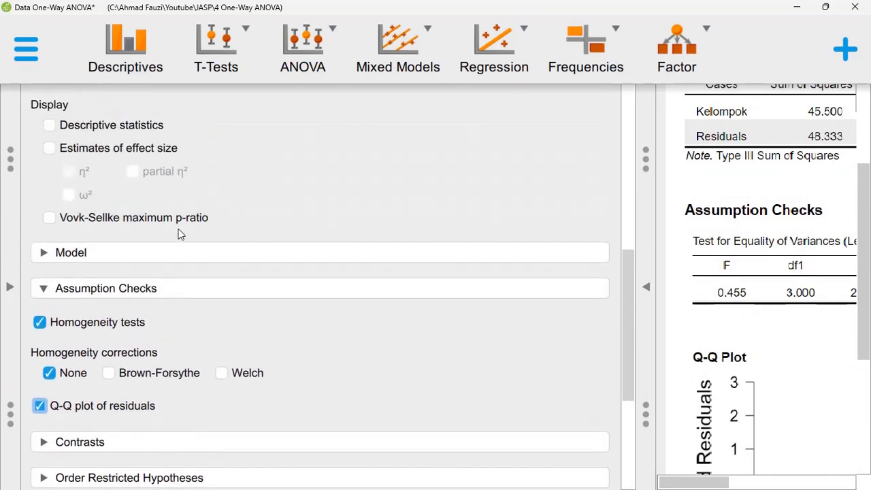
scroll(180, 234, "up", 4)
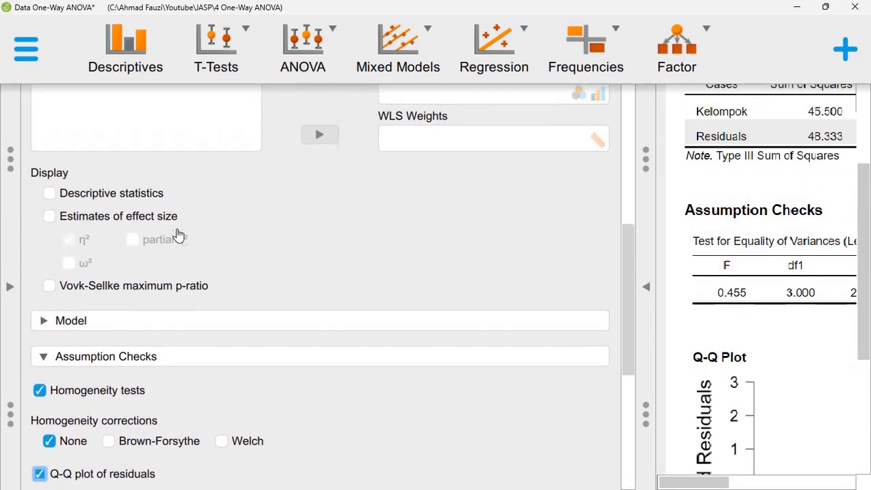
scroll(140, 226, "up", 1)
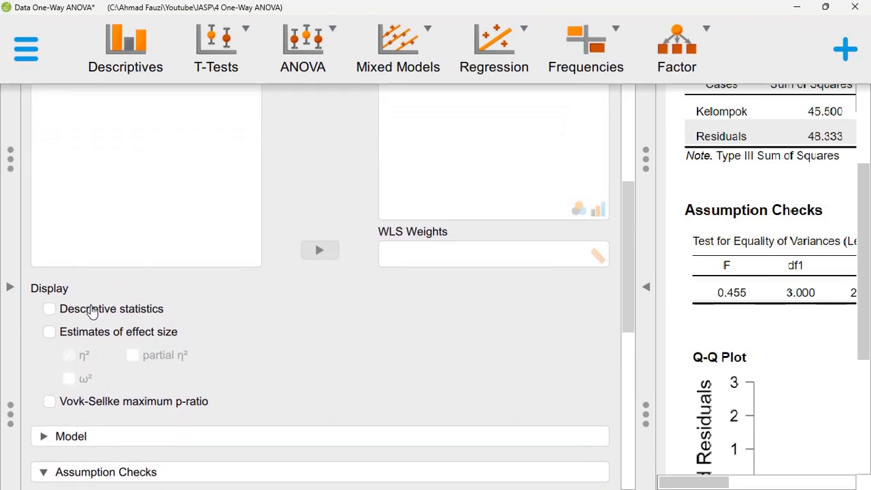
left_click(51, 313)
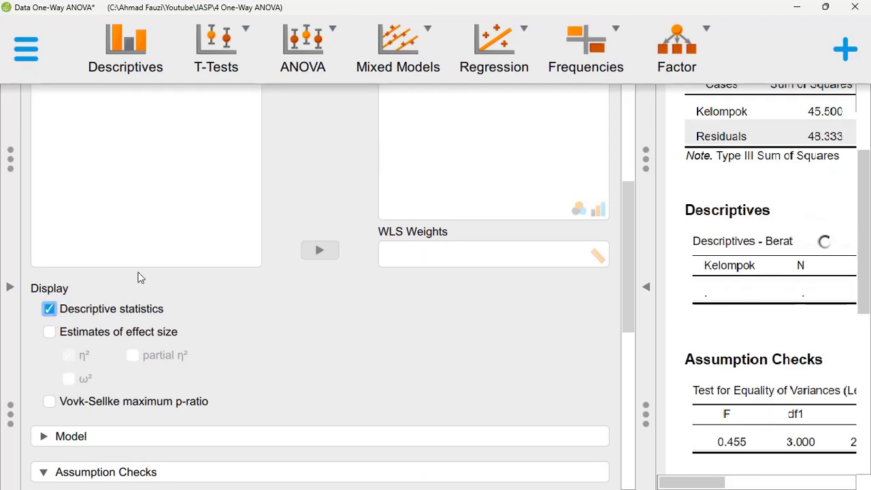
scroll(138, 278, "down", 2)
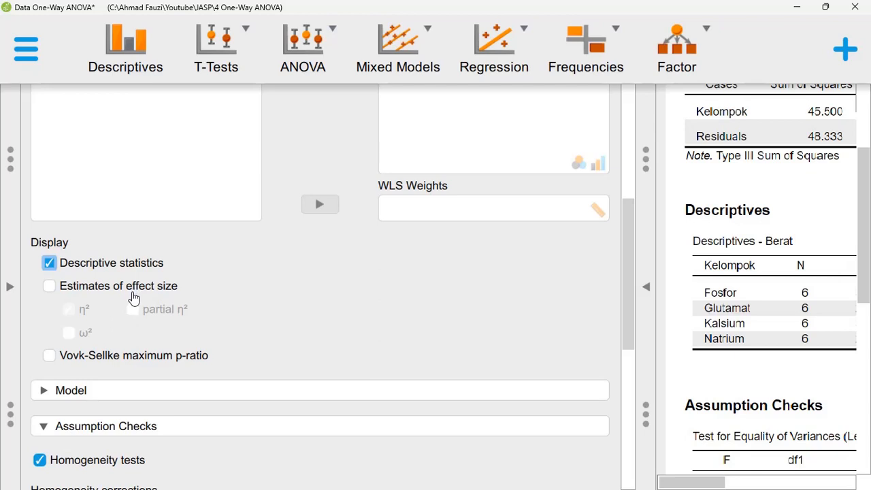
left_click(49, 286)
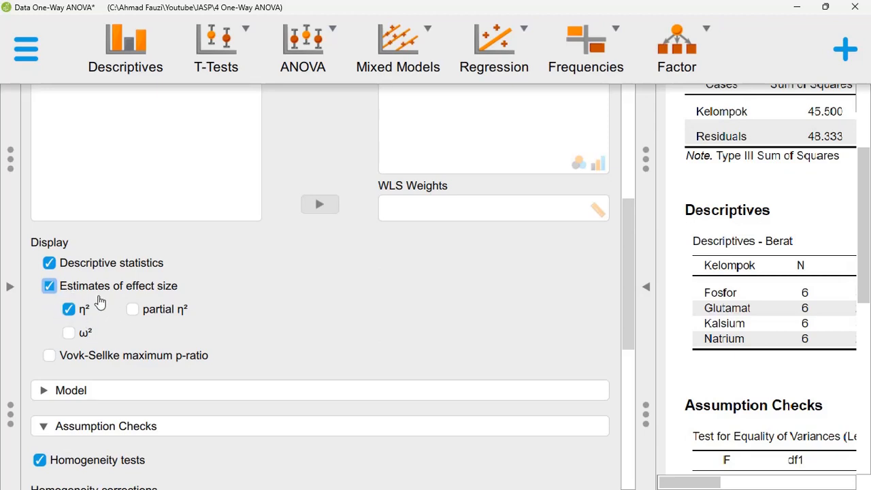
Look through the Model and Contrasts options of the ANOVA without altering them.
scroll(95, 303, "down", 3)
left_click(74, 303)
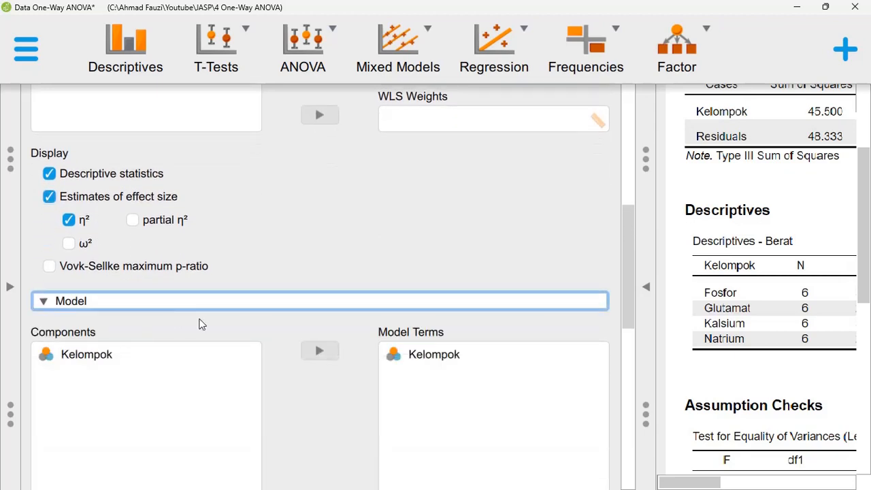
left_click(62, 302)
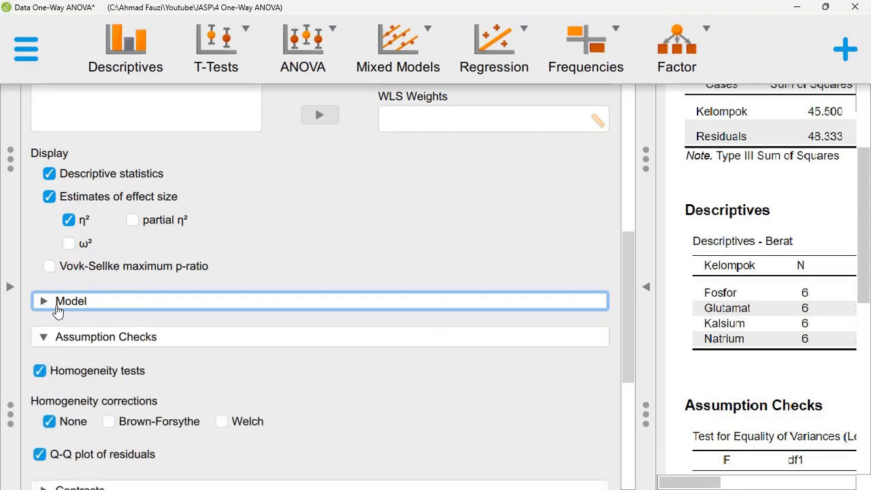
scroll(60, 311, "down", 3)
scroll(75, 312, "down", 4)
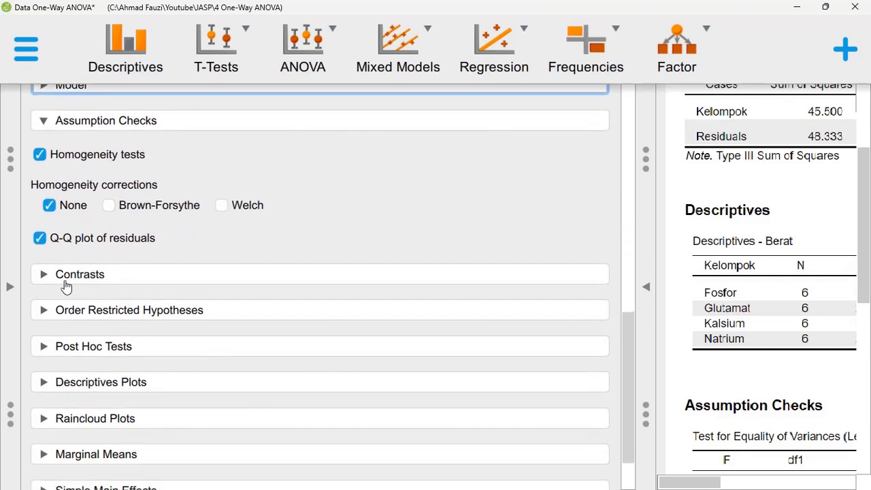
left_click(67, 283)
left_click(66, 282)
scroll(72, 284, "down", 2)
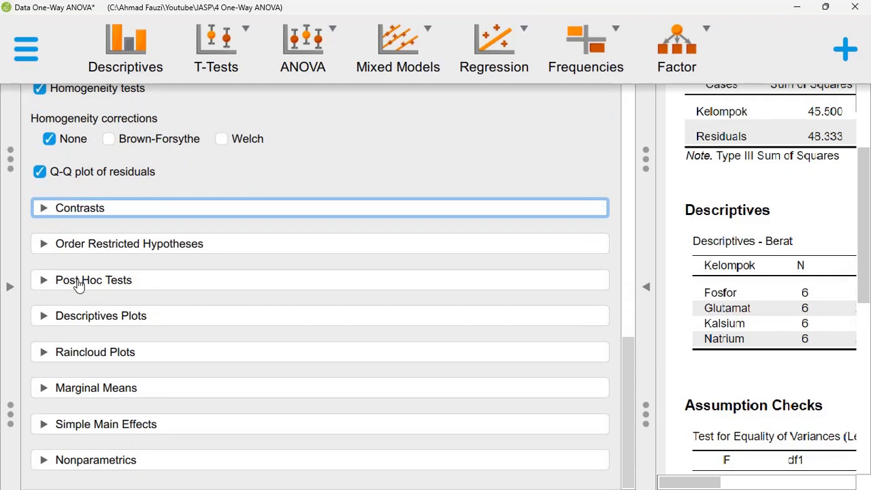
Add Kelompok as the factor for the ANOVA's post hoc tests.
left_click(79, 285)
scroll(78, 285, "down", 1)
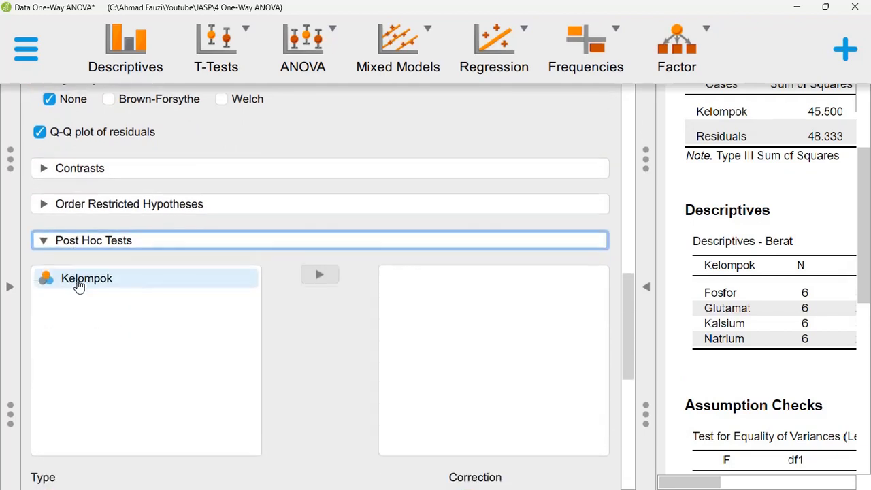
left_click(90, 281)
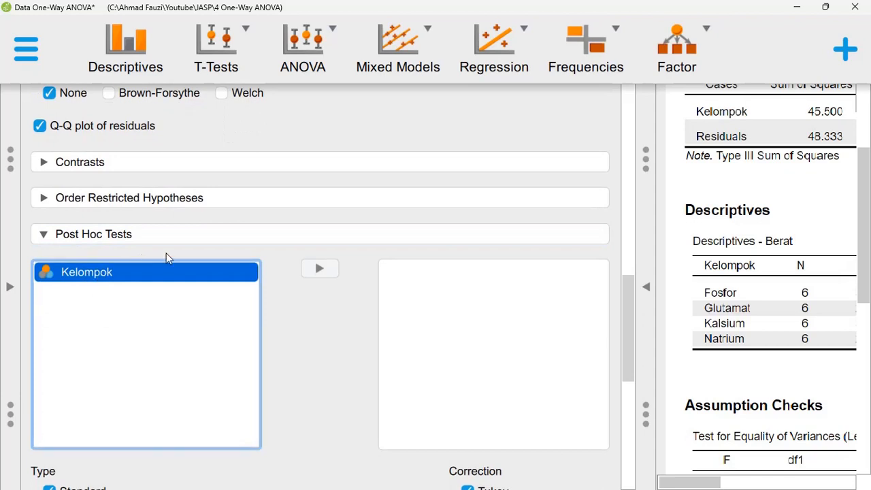
left_click(309, 274)
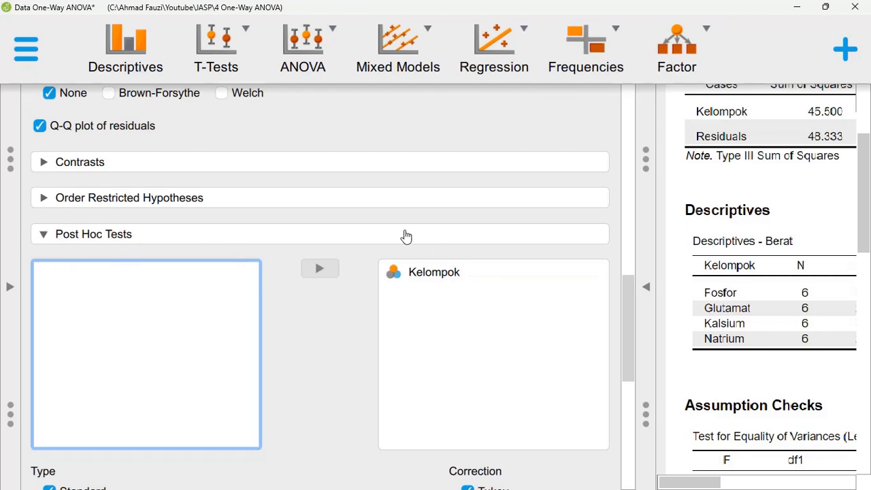
Examine the post hoc type, correction and display options, and look back over the assumption check settings.
scroll(355, 289, "down", 4)
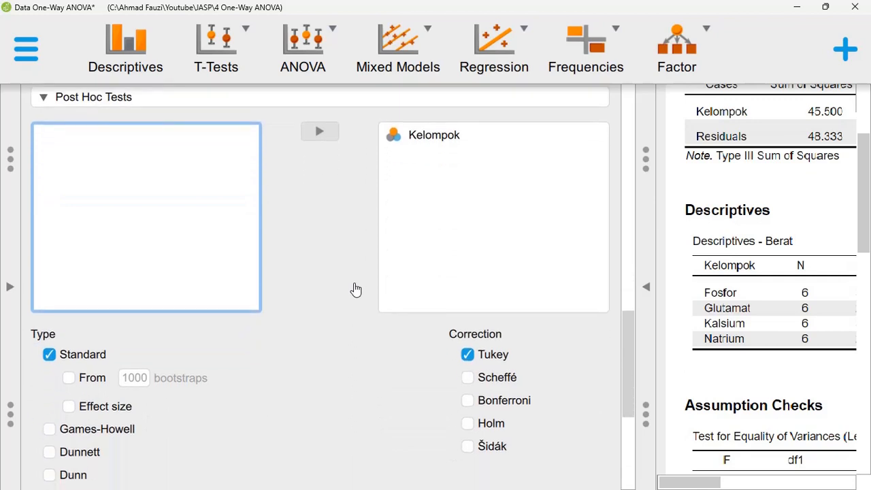
scroll(245, 266, "down", 6)
scroll(49, 234, "down", 1)
scroll(140, 218, "up", 2)
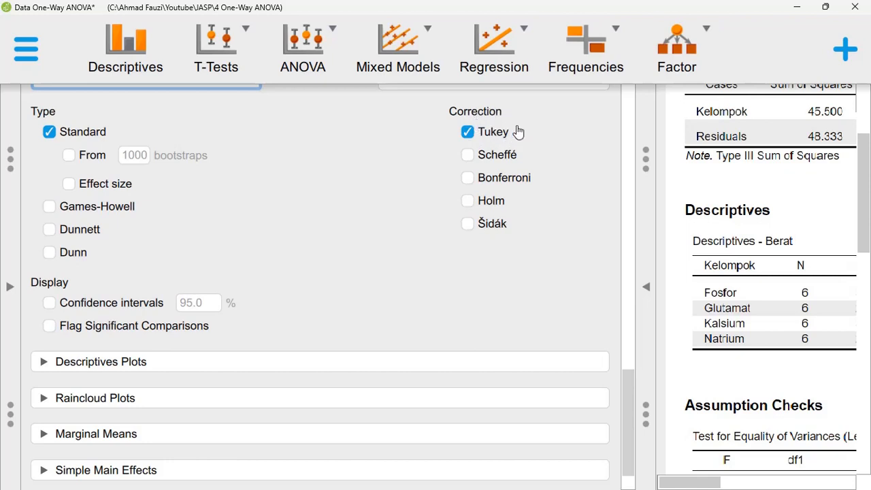
scroll(275, 211, "down", 2)
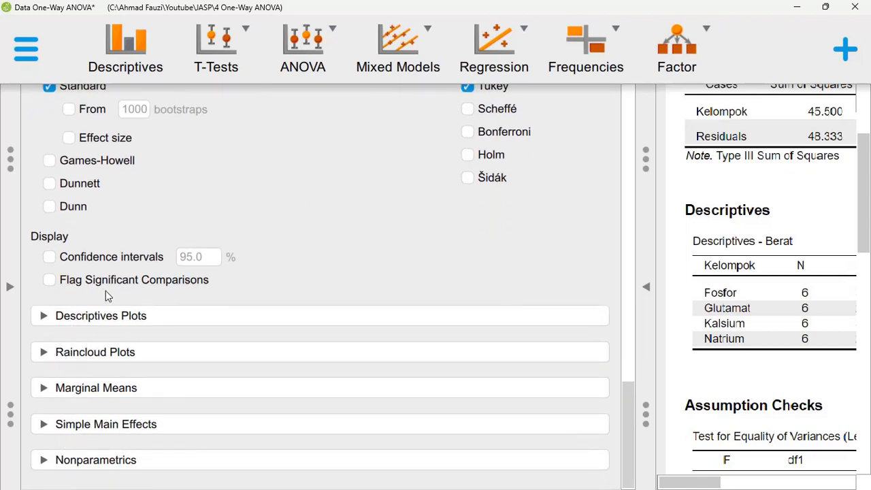
scroll(262, 204, "up", 10)
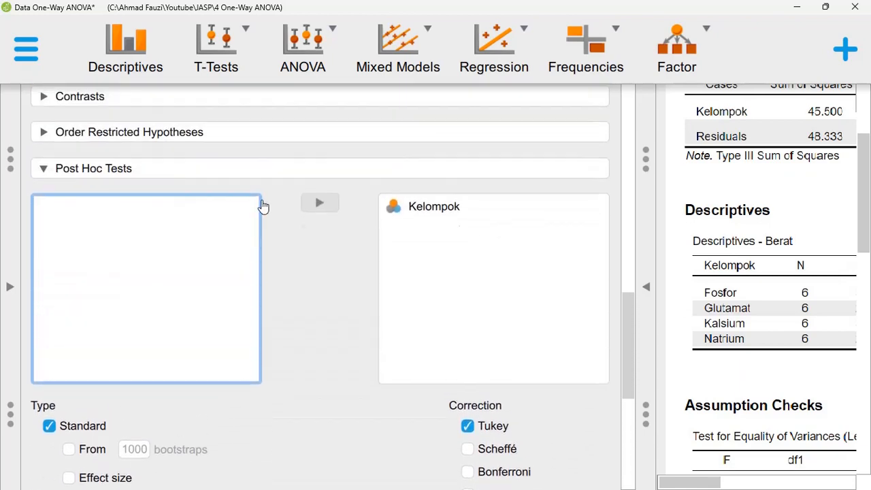
scroll(259, 222, "up", 4)
scroll(256, 218, "down", 1)
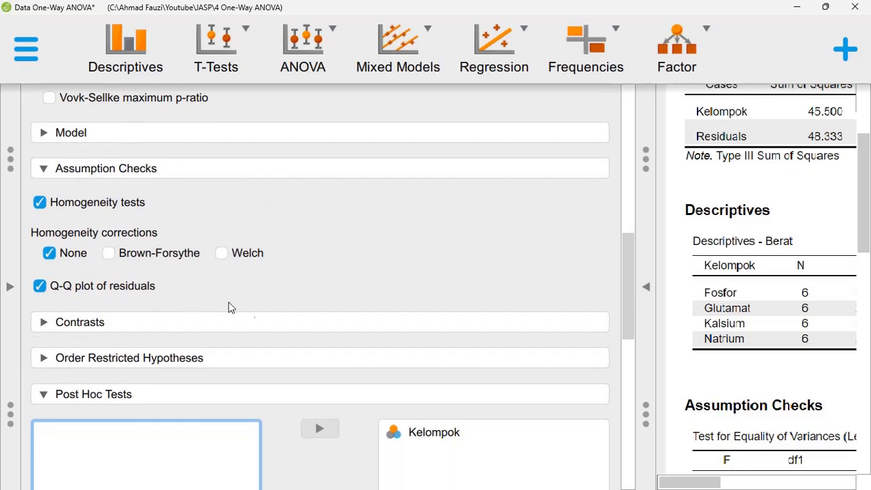
Try a nonparametric Kruskal-Wallis test on Kelompok and view its table in the results.
scroll(213, 280, "down", 10)
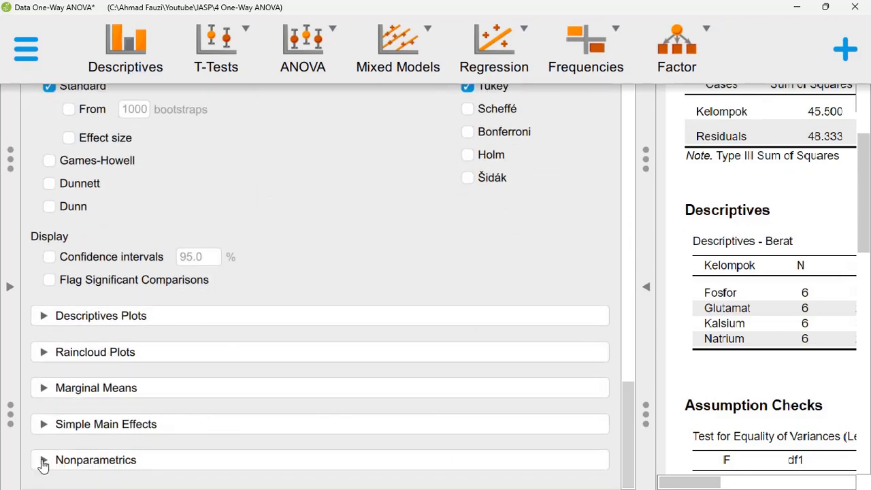
left_click(53, 464)
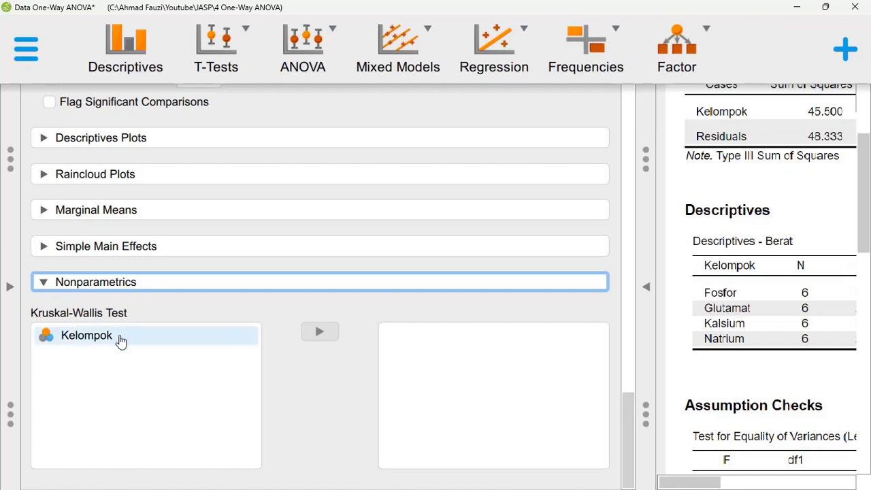
left_click(85, 335)
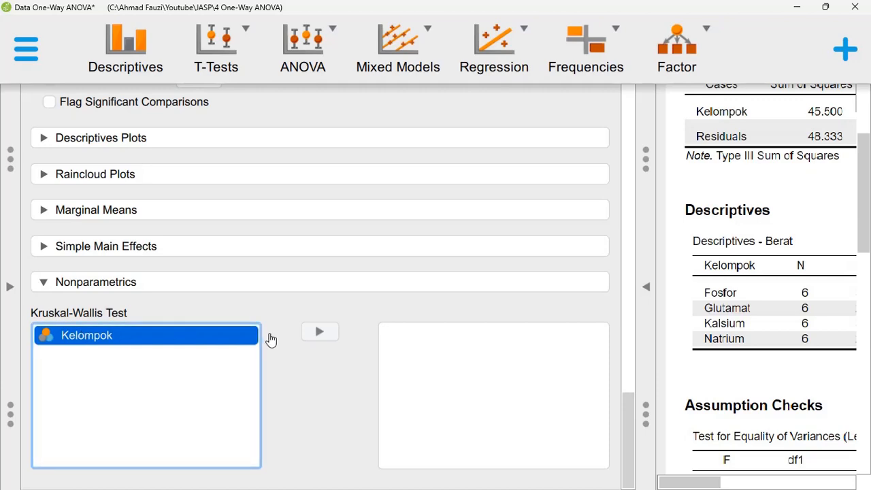
left_click(309, 337)
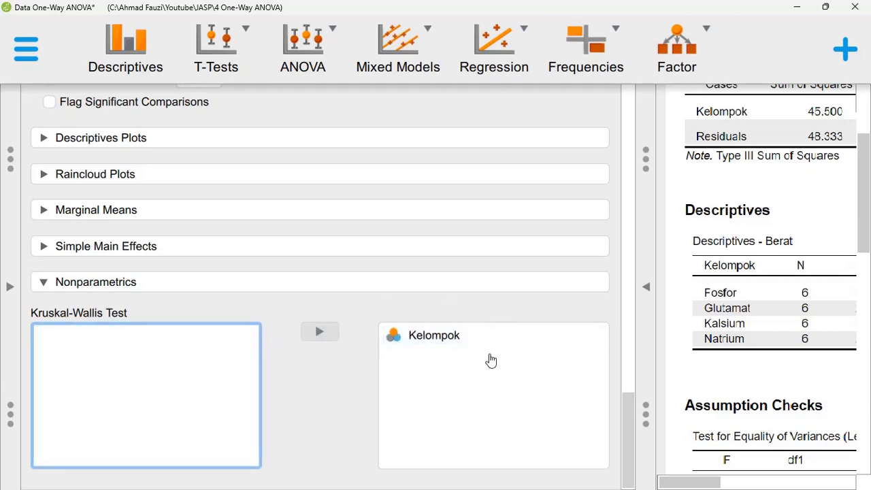
left_click(645, 289)
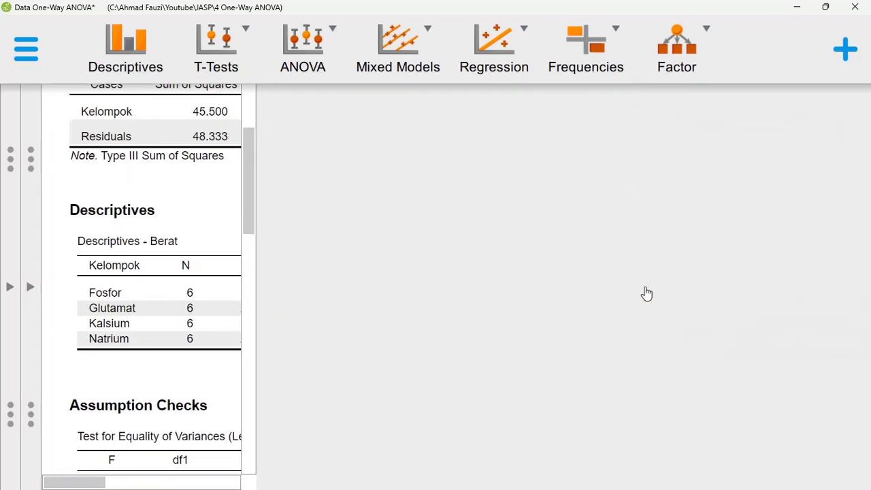
scroll(266, 201, "down", 8)
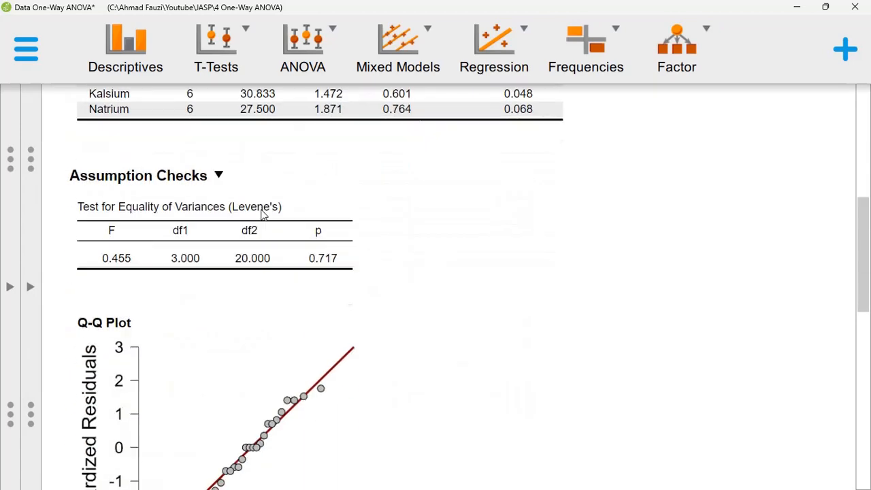
scroll(261, 217, "down", 6)
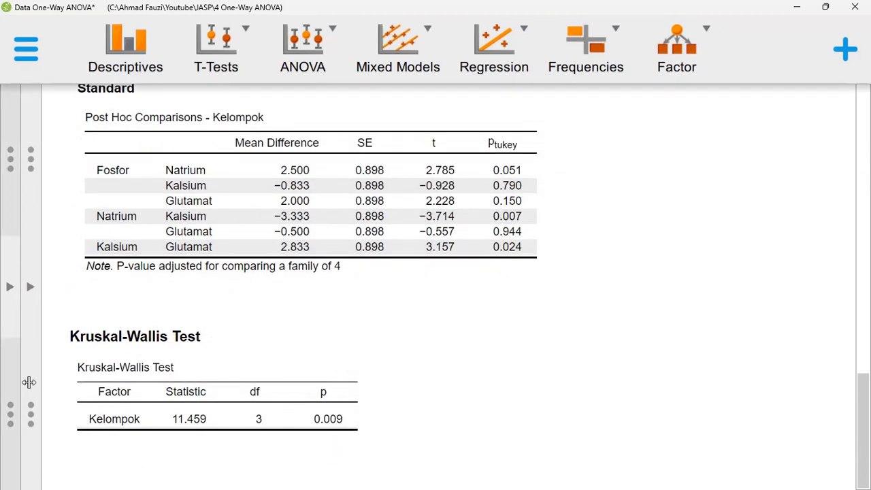
Remove Kelompok from the Kruskal-Wallis test.
left_click(30, 287)
scroll(126, 321, "down", 15)
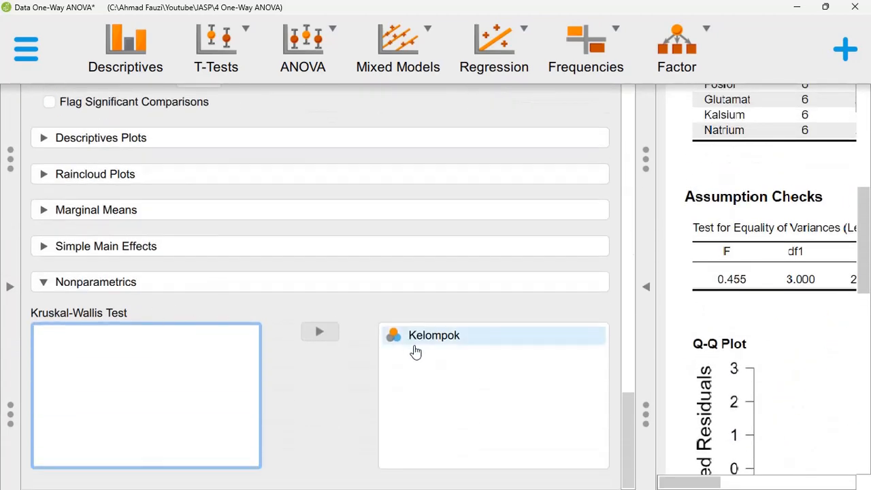
left_click(418, 349)
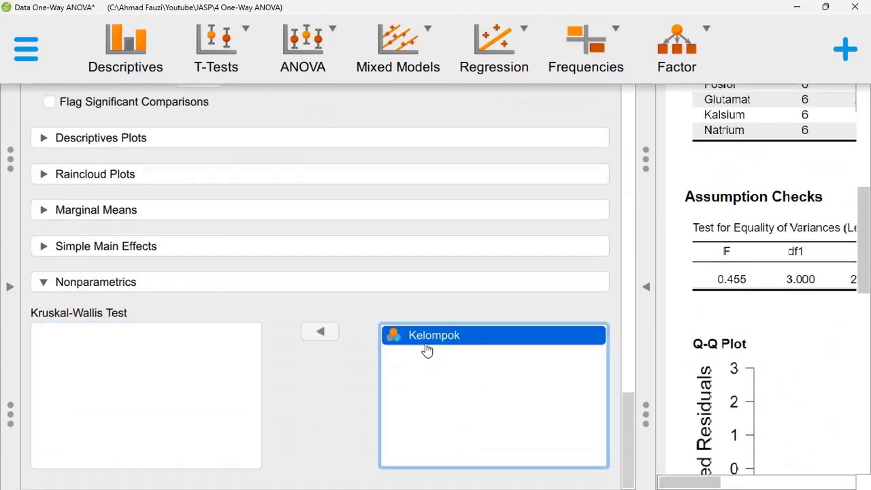
left_click(317, 337)
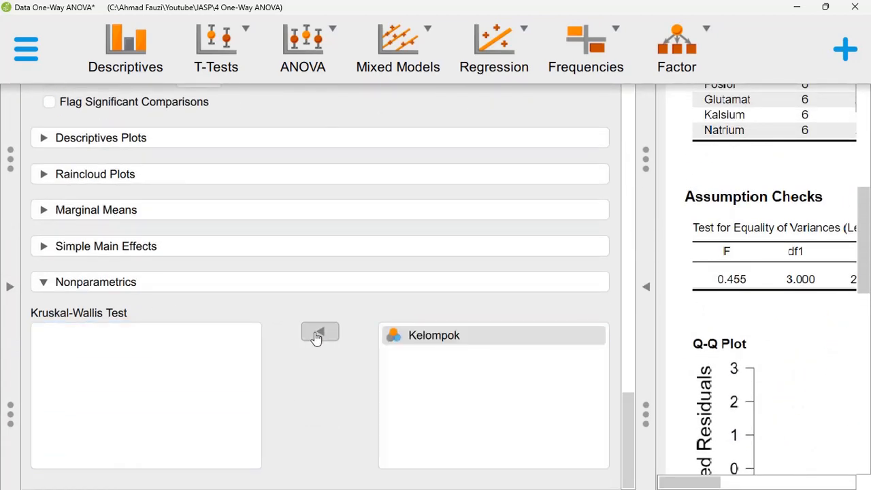
Examine the ANOVA table, group descriptives, Levene's test, Q-Q plot and Tukey post hoc comparisons in the results.
left_click(646, 284)
scroll(448, 221, "up", 2)
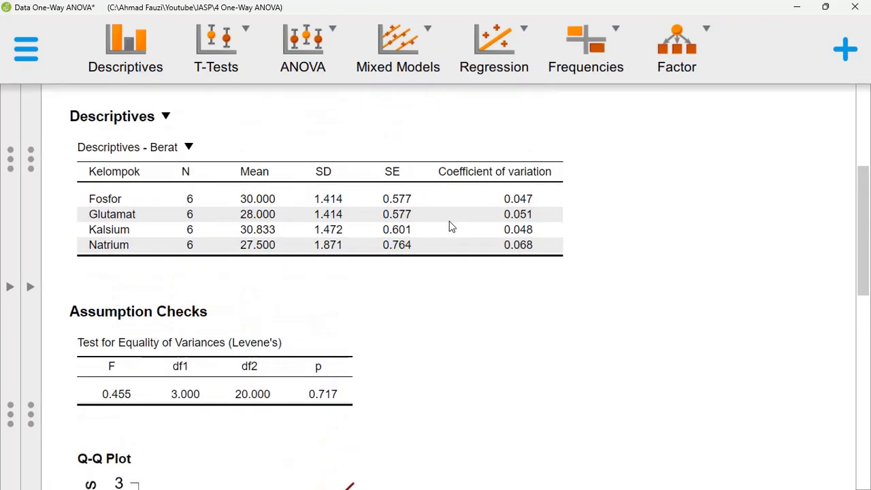
scroll(449, 225, "down", 2)
scroll(314, 240, "down", 1)
scroll(315, 241, "down", 1)
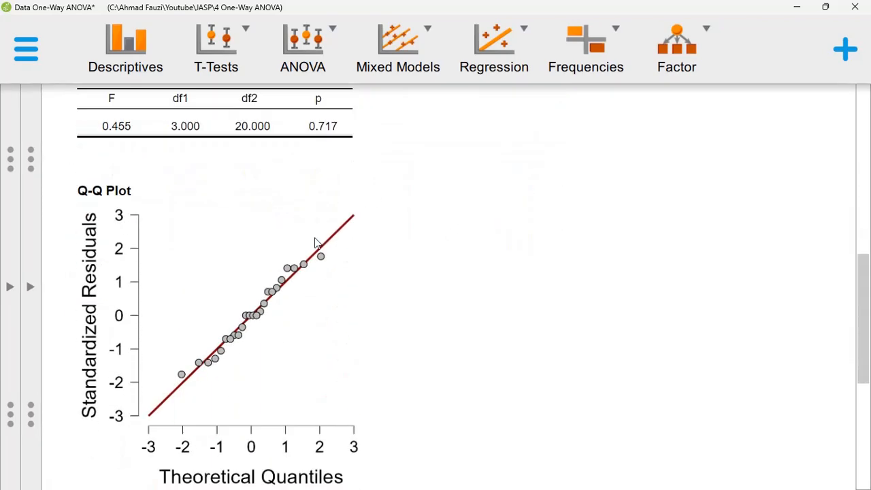
scroll(315, 242, "up", 10)
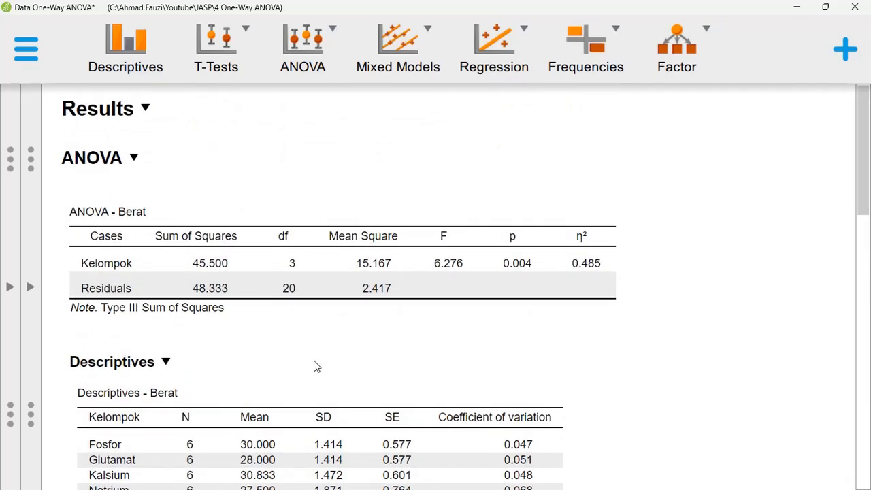
scroll(238, 385, "down", 12)
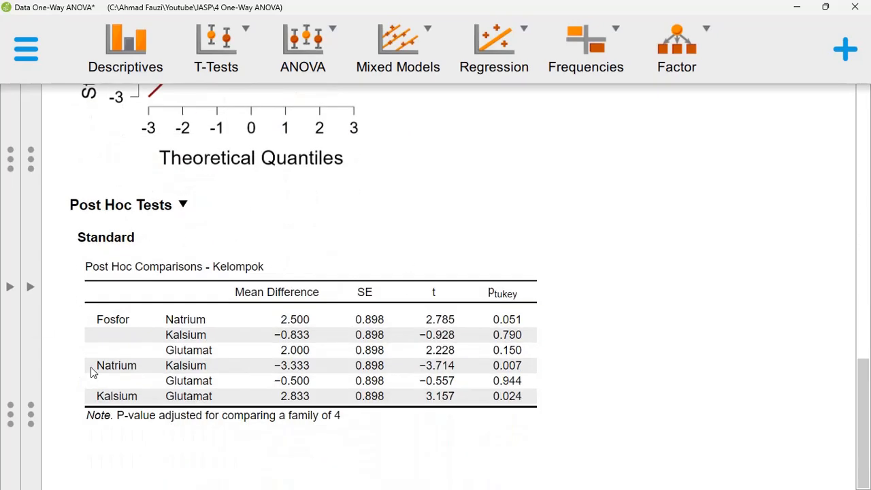
scroll(204, 367, "up", 10)
scroll(204, 353, "up", 2)
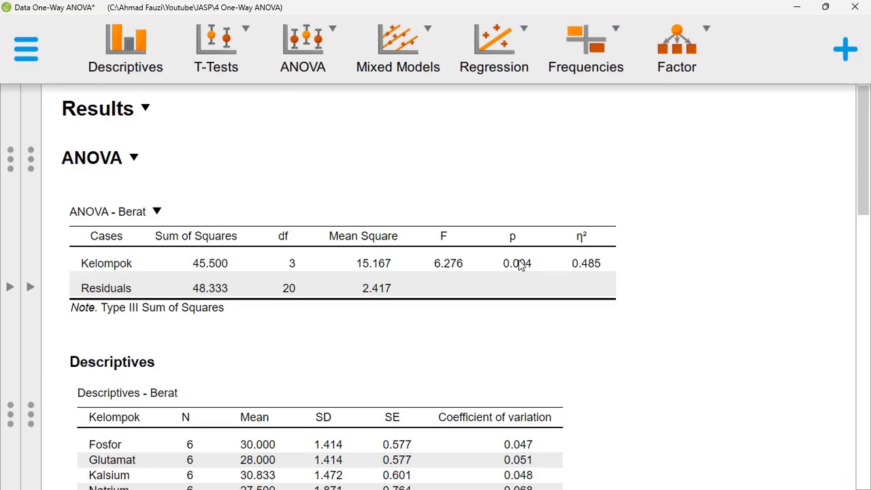
scroll(283, 257, "down", 5)
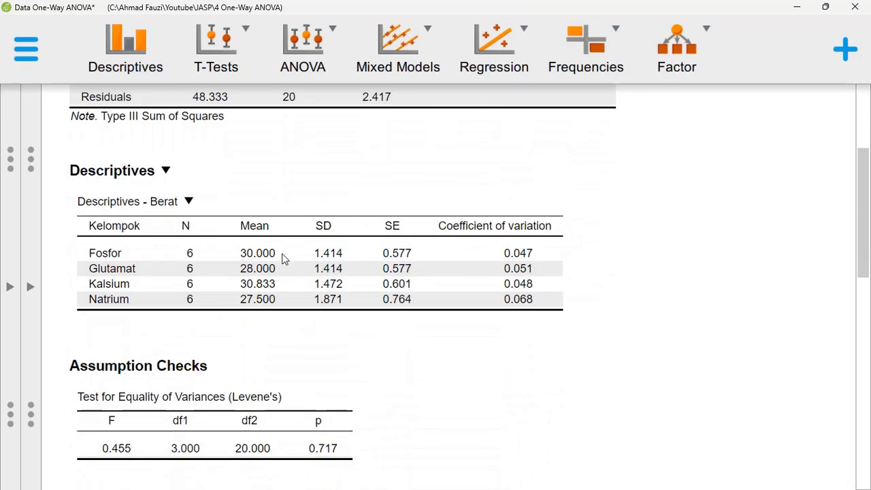
scroll(282, 259, "down", 7)
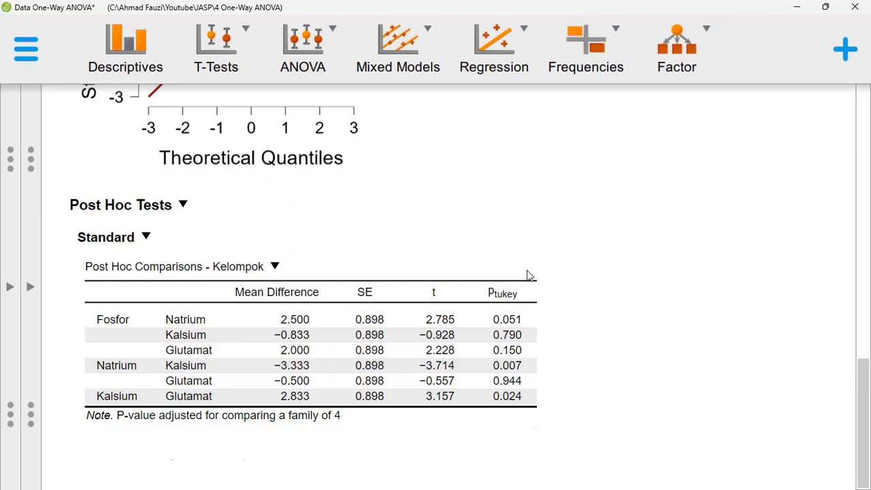
scroll(531, 278, "up", 10)
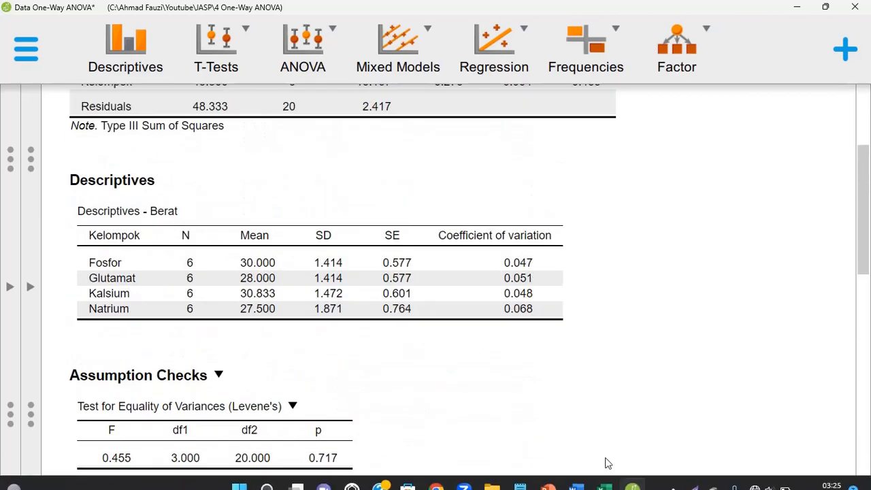
Switch to Word and delete all existing content from Document1.
left_click(572, 484)
key("ctrl+a")
key("Delete")
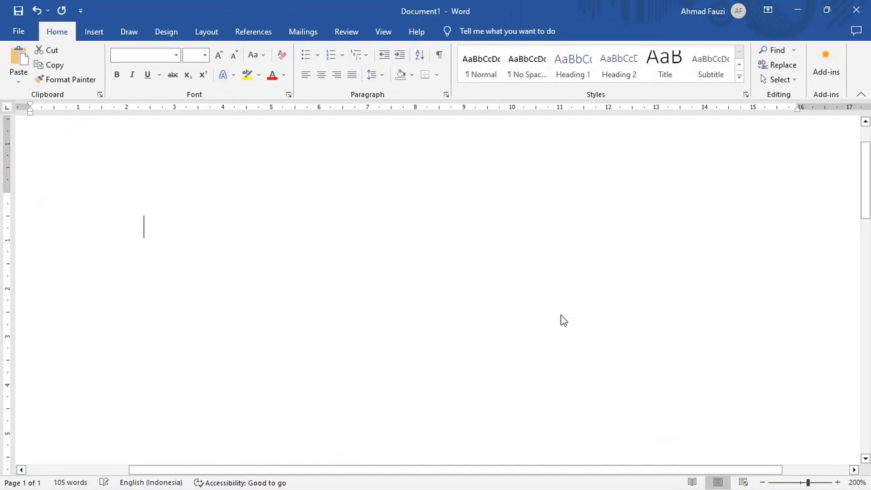
Copy the Levene's test for equality of variances table from the JASP results and paste it into the empty Word document.
left_click(810, 18)
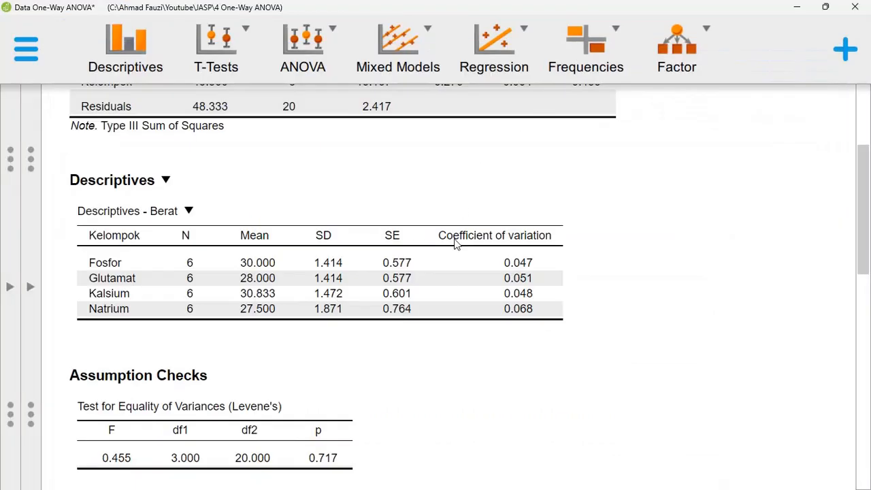
scroll(447, 280, "up", 5)
scroll(447, 281, "down", 5)
scroll(446, 278, "down", 3)
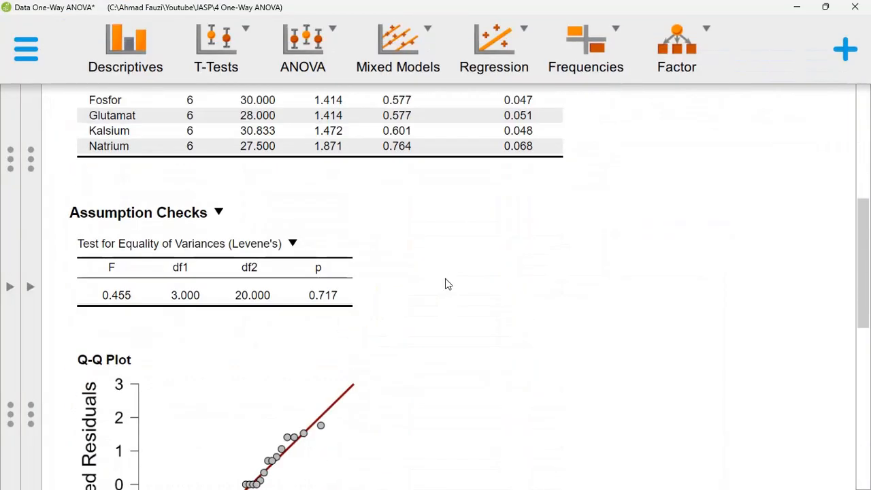
left_click(293, 243)
left_click(333, 269)
left_click(598, 475)
left_click(577, 475)
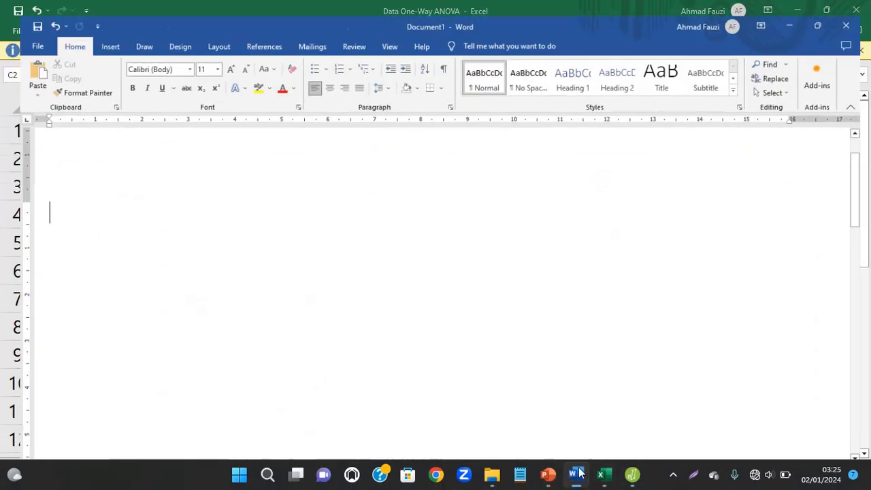
key("ctrl+v")
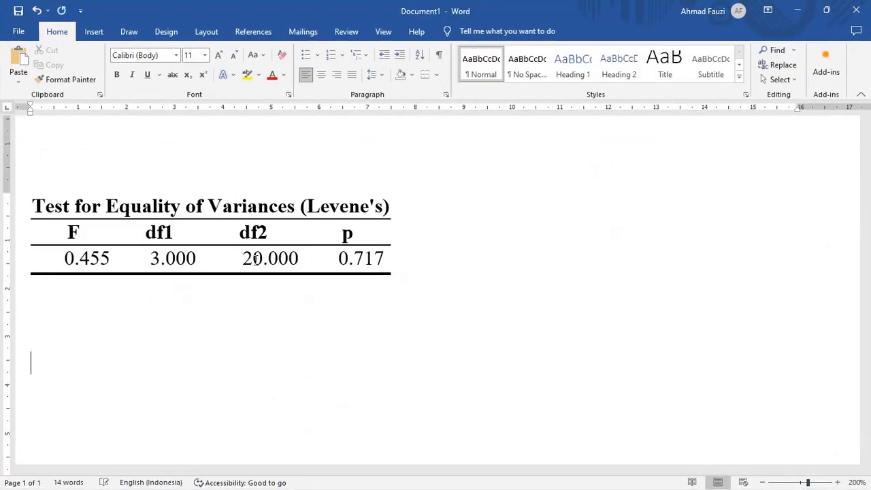
left_click(826, 9)
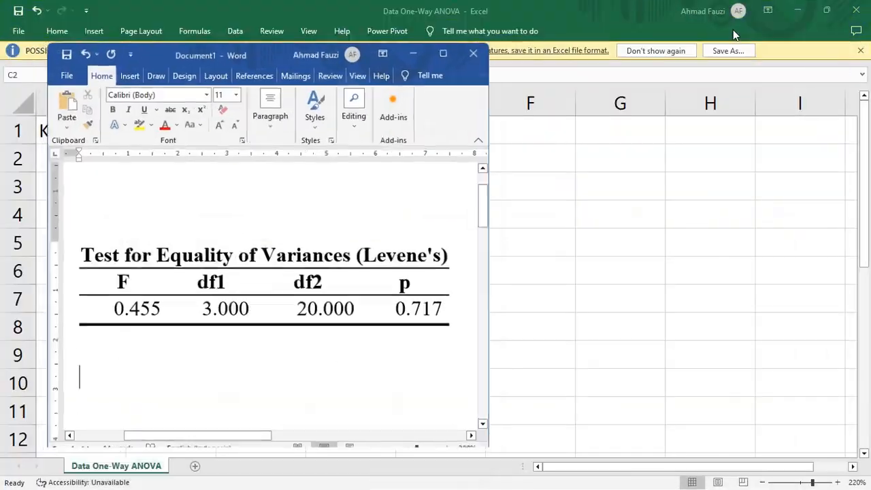
left_click(443, 55)
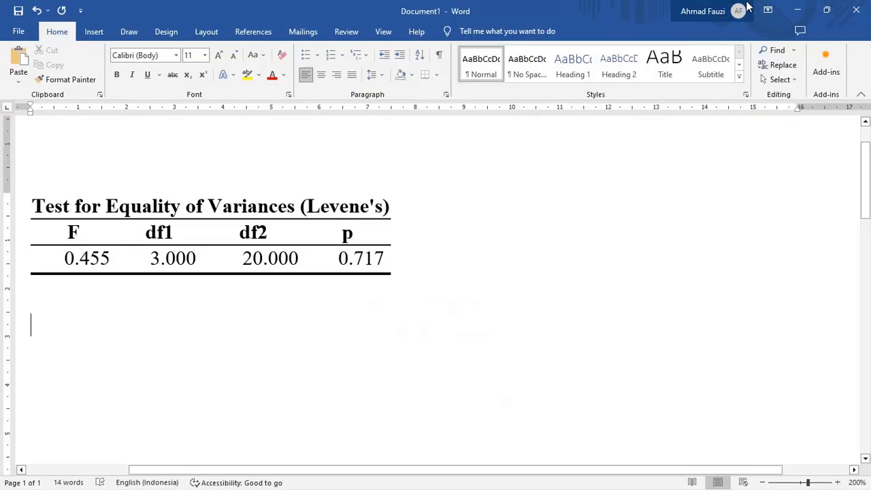
Copy the Q-Q plot from the JASP results and paste it below the Levene's test table in the Word document.
left_click(797, 9)
left_click(632, 474)
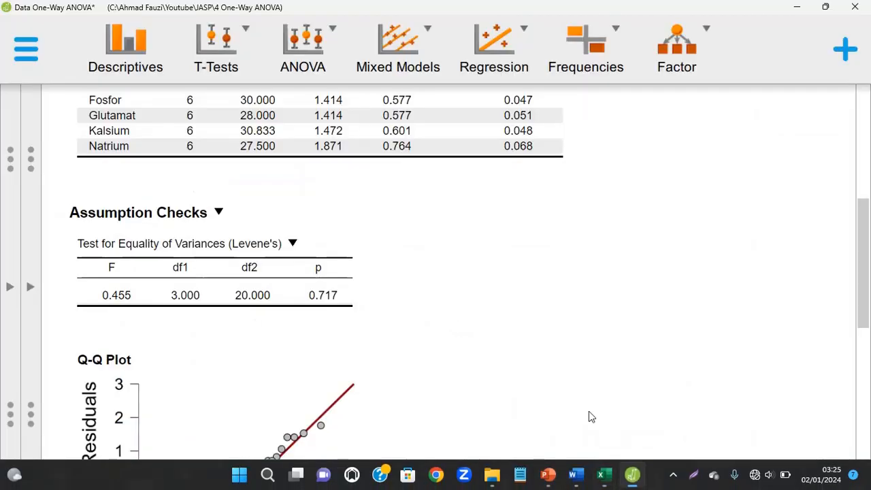
scroll(229, 344, "down", 1)
left_click(142, 283)
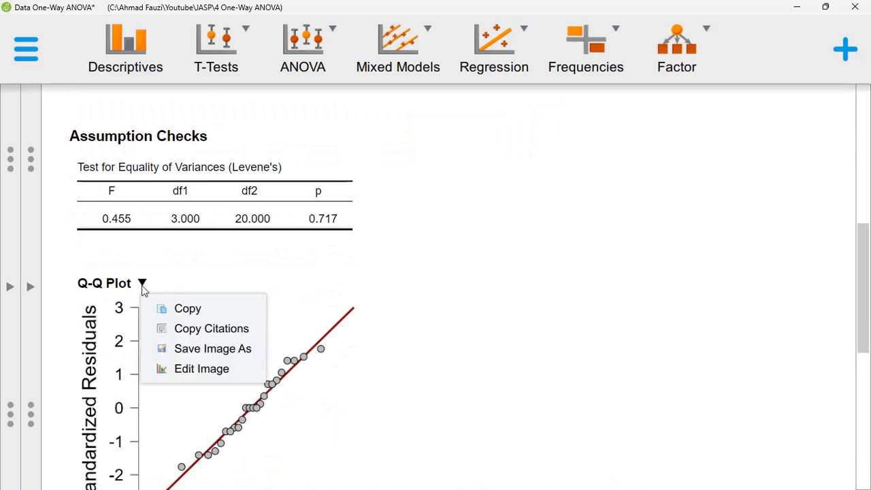
left_click(167, 307)
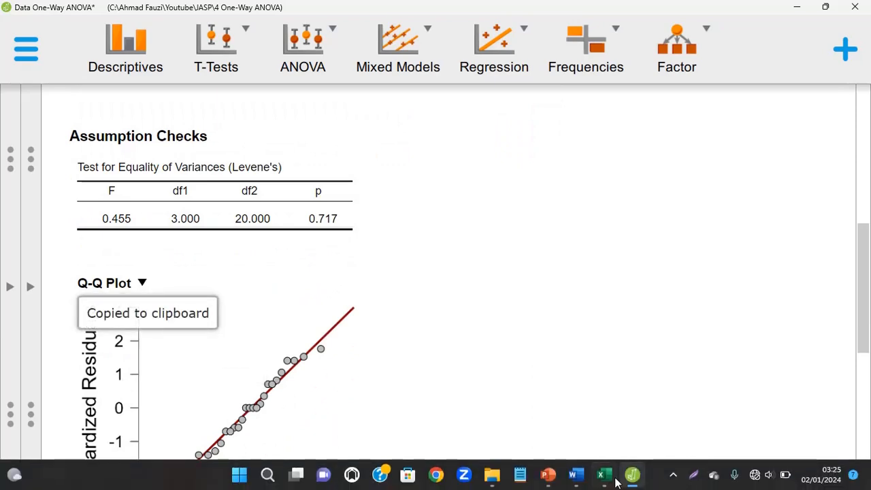
left_click(576, 474)
key("ctrl+v")
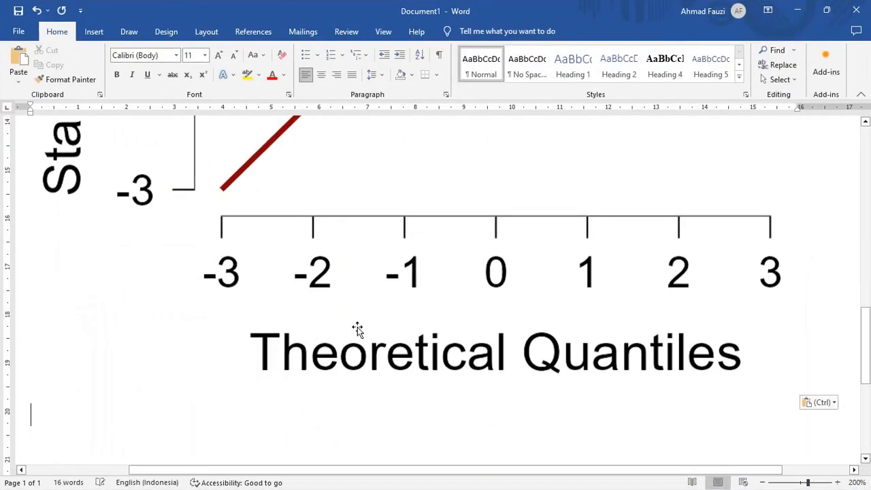
Shrink the pasted Q-Q plot proportionally to about 12 cm wide and place the cursor on the line below it.
left_click(357, 326)
left_click_drag(728, 357, 612, 297)
scroll(344, 212, "up", 6)
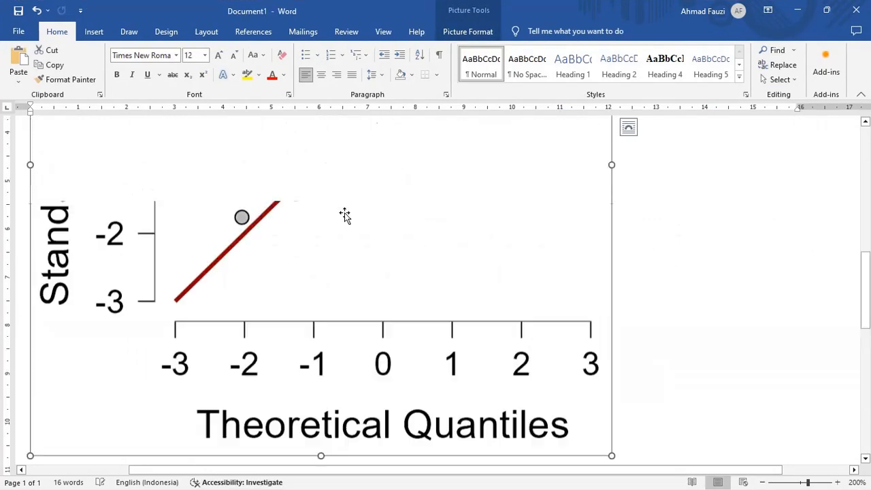
scroll(381, 300, "down", 4)
left_click(235, 368)
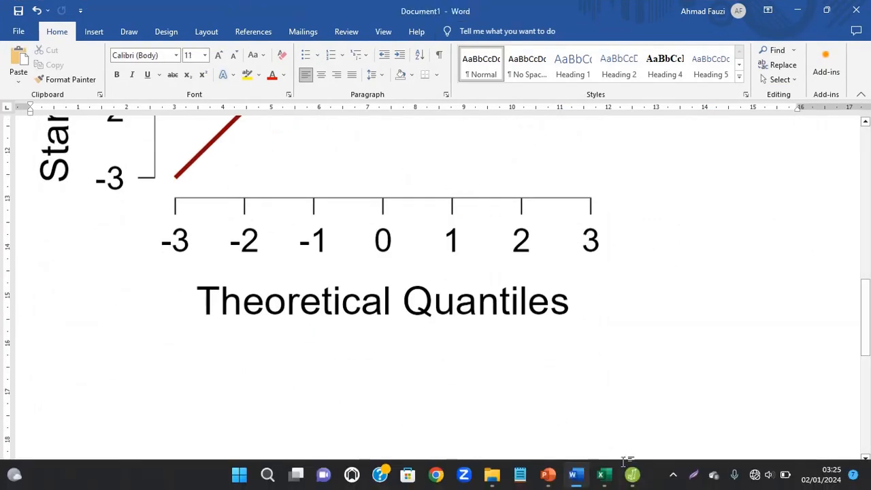
Copy the Descriptives - Berat table from the JASP results and paste it below the Q-Q plot in Word.
left_click(631, 478)
left_click(609, 480)
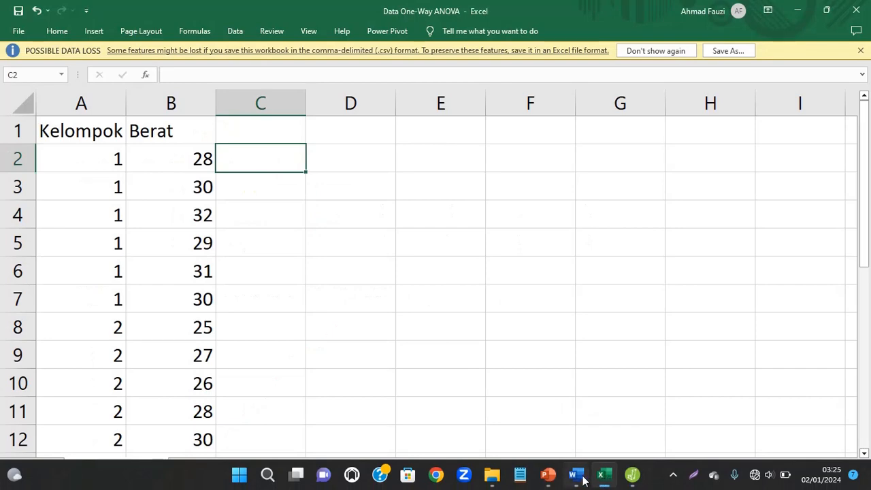
left_click(632, 476)
scroll(402, 276, "up", 5)
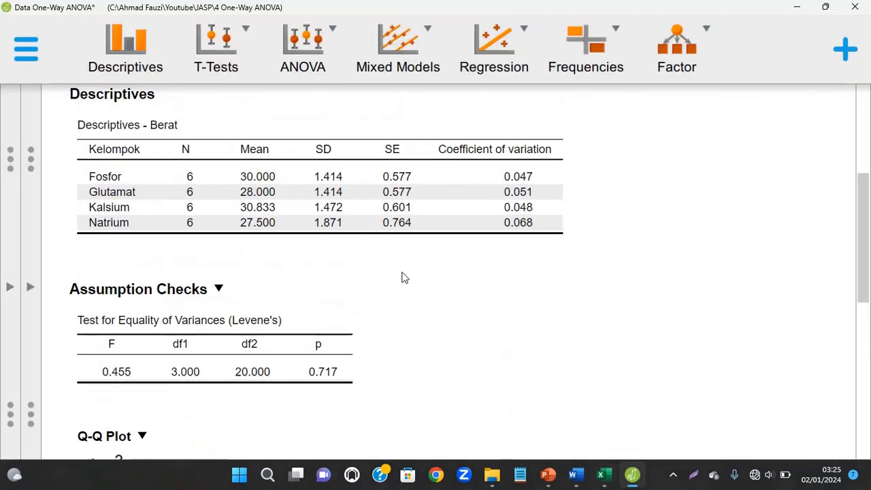
right_click(187, 207)
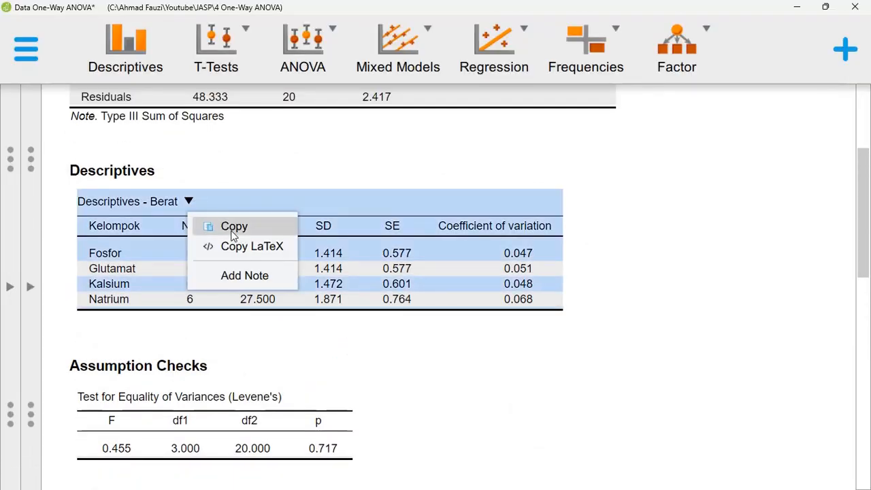
left_click(223, 225)
left_click(576, 476)
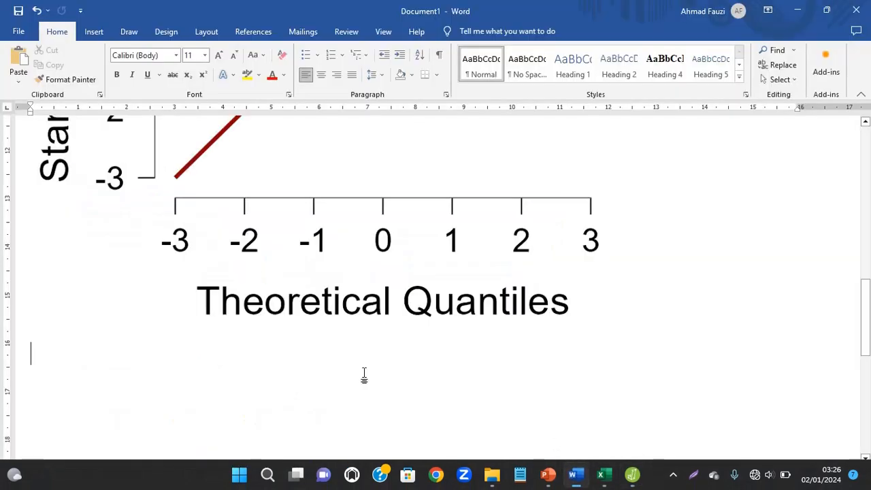
key("ctrl+v")
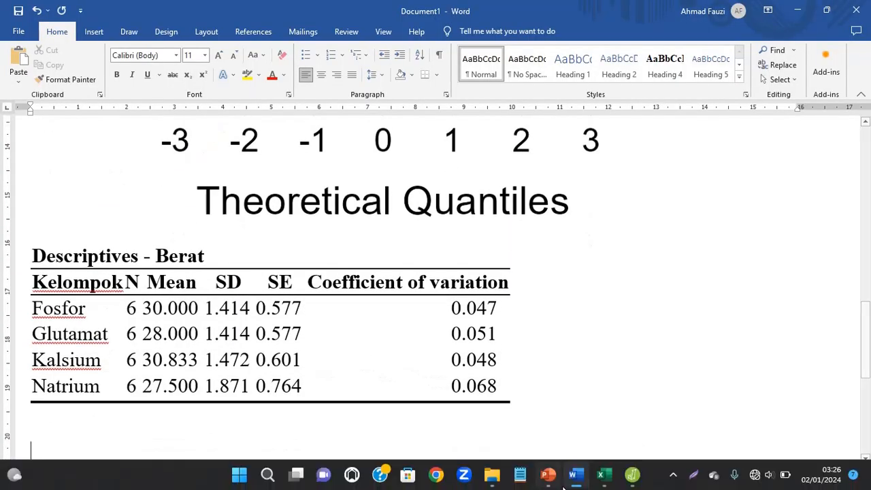
Copy the ANOVA - Berat table from the JASP results and paste it below the descriptives table in Word.
left_click(631, 479)
scroll(345, 243, "up", 3)
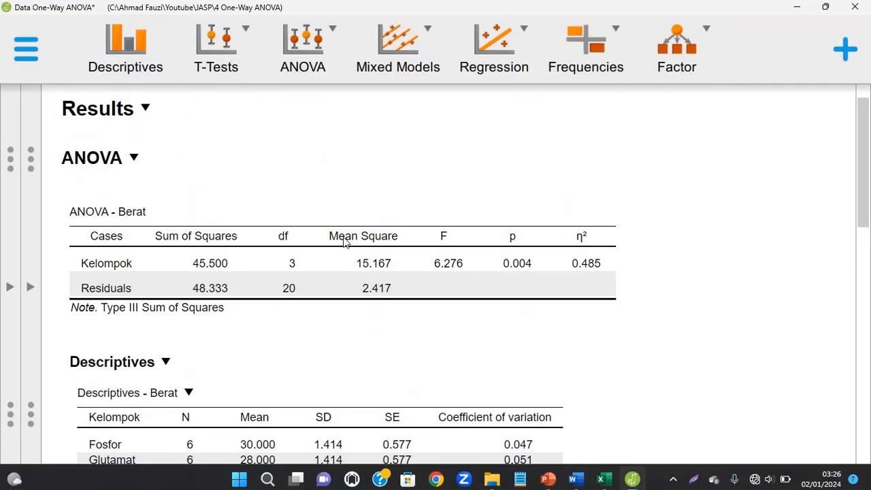
left_click(160, 211)
left_click(202, 236)
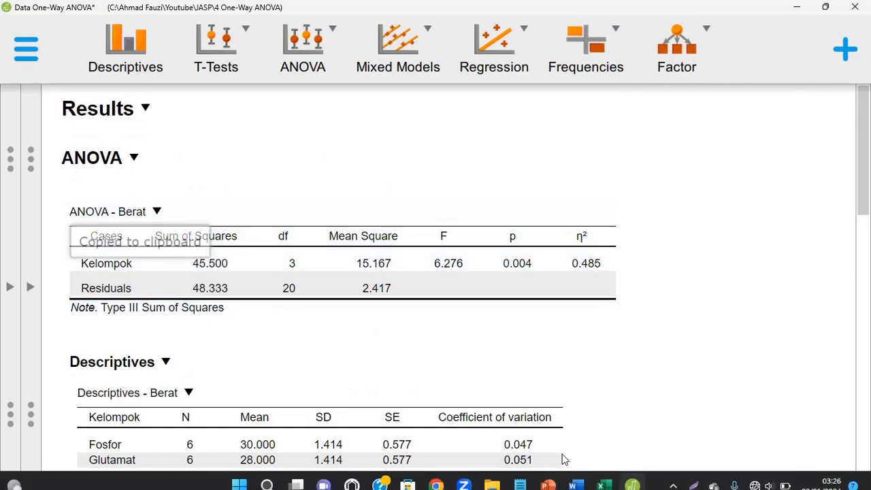
left_click(601, 485)
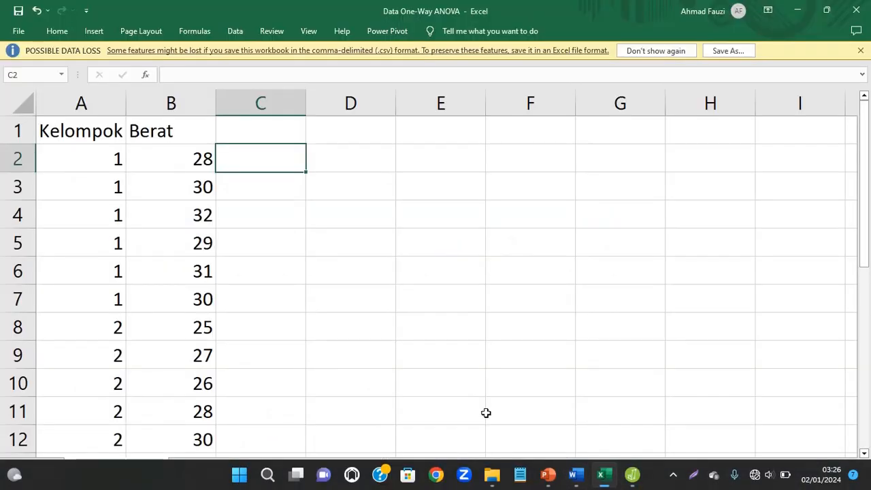
left_click(575, 480)
scroll(375, 310, "down", 3)
key("ctrl+v")
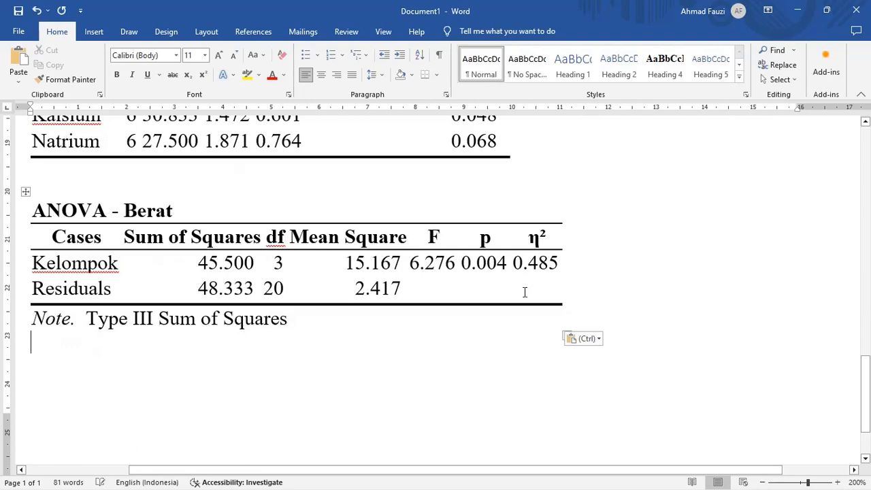
Copy the Post Hoc Comparisons - Kelompok table from the JASP results and paste it after the ANOVA table in Word.
left_click(632, 475)
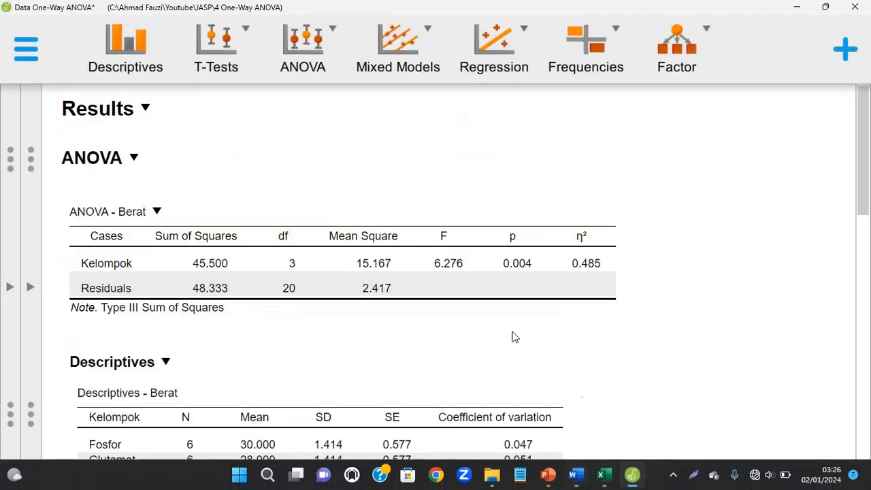
scroll(451, 292, "down", 8)
scroll(320, 257, "up", 1)
scroll(274, 207, "down", 2)
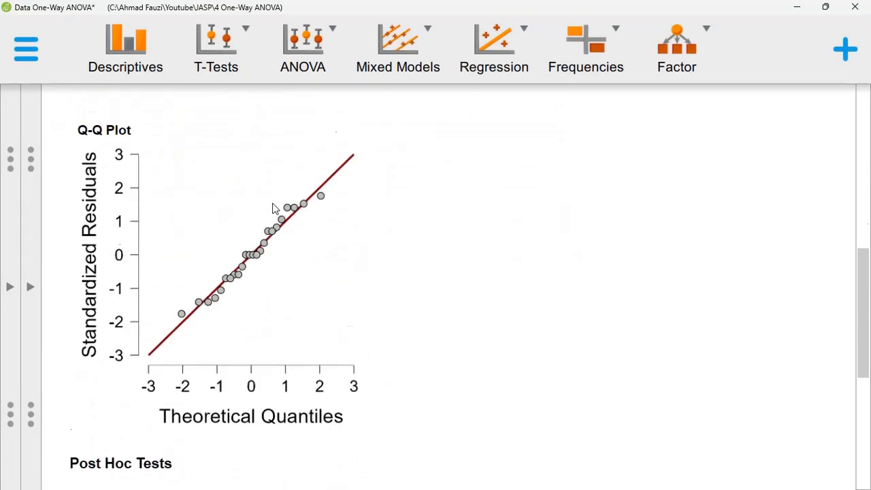
scroll(274, 208, "down", 4)
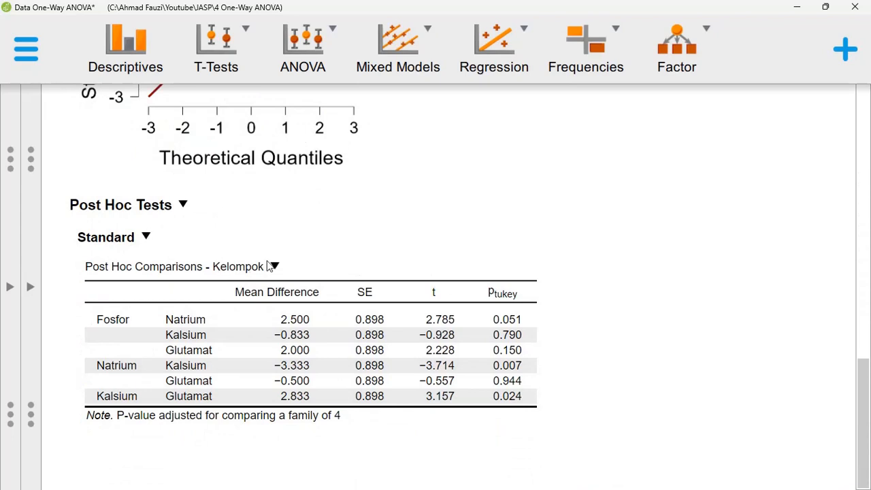
left_click(275, 266)
left_click(303, 291)
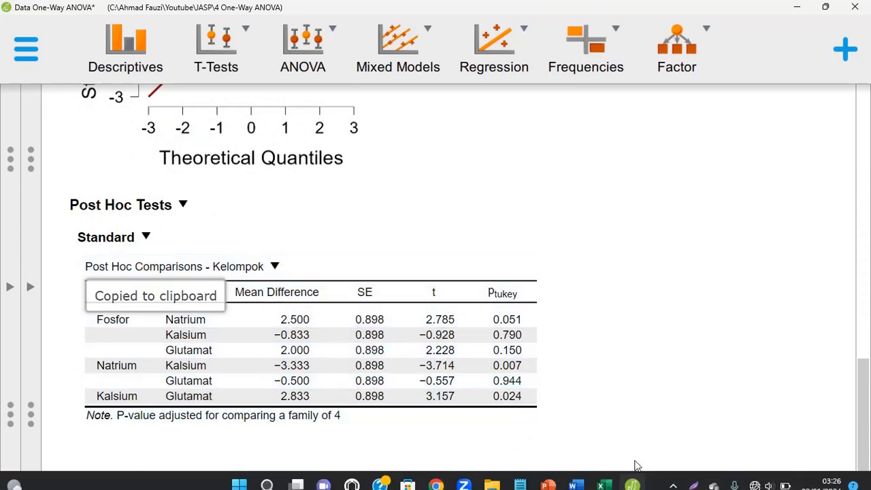
left_click(573, 485)
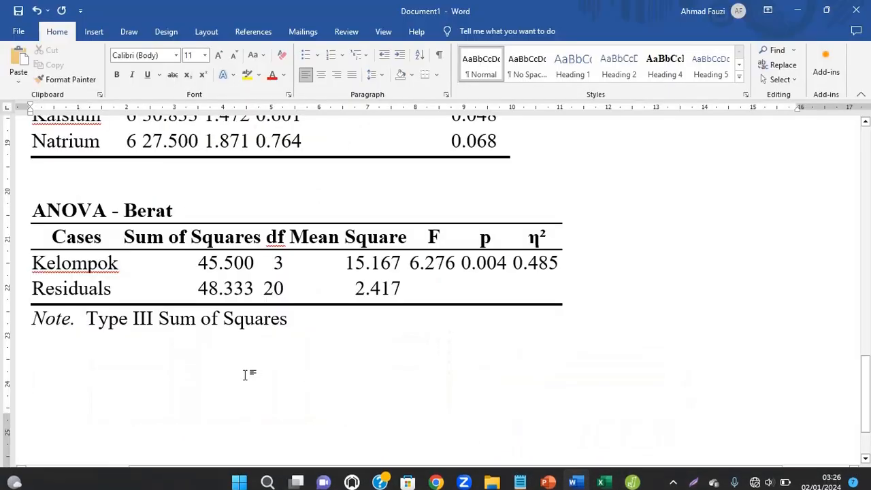
key("ctrl+v")
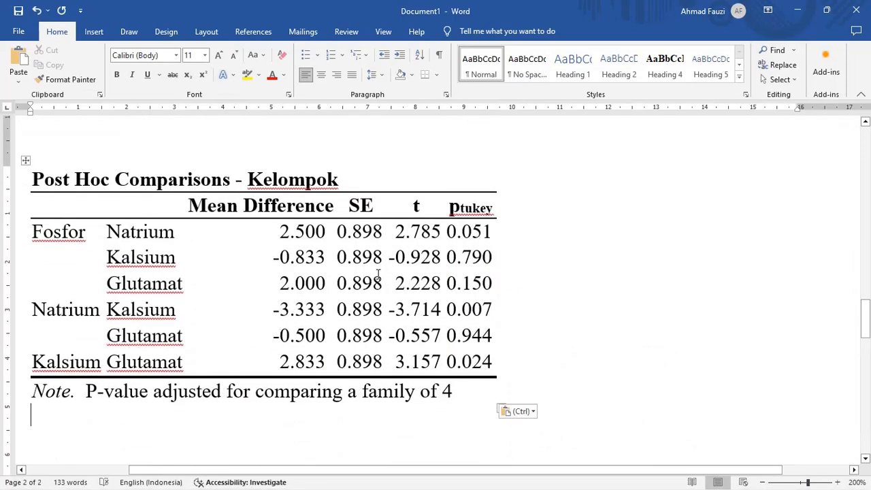
Insert "Tabel 1. Ringkasan" in front of the title of the Levene's test table.
scroll(378, 274, "up", 15)
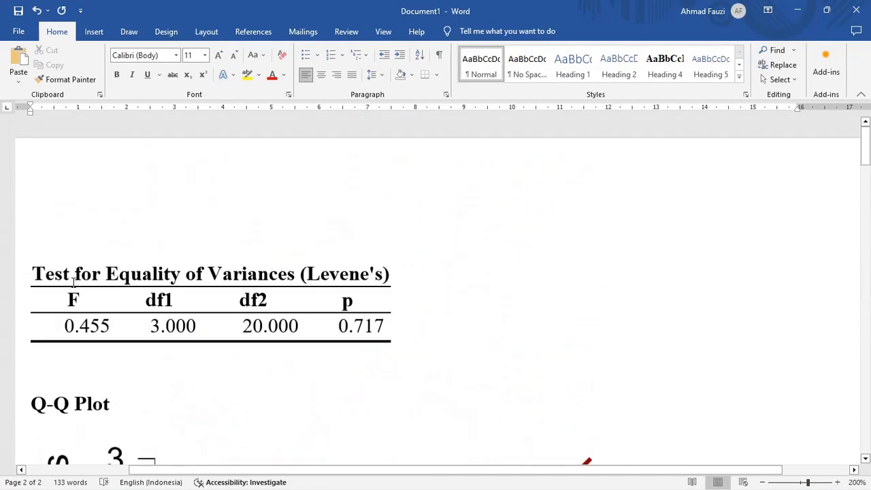
left_click(34, 274)
type("Tabel 1. ")
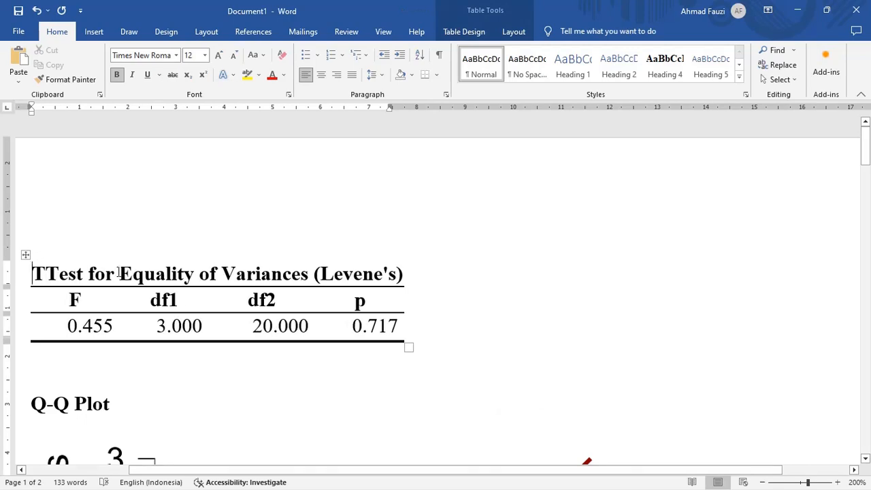
type("Ringkasan")
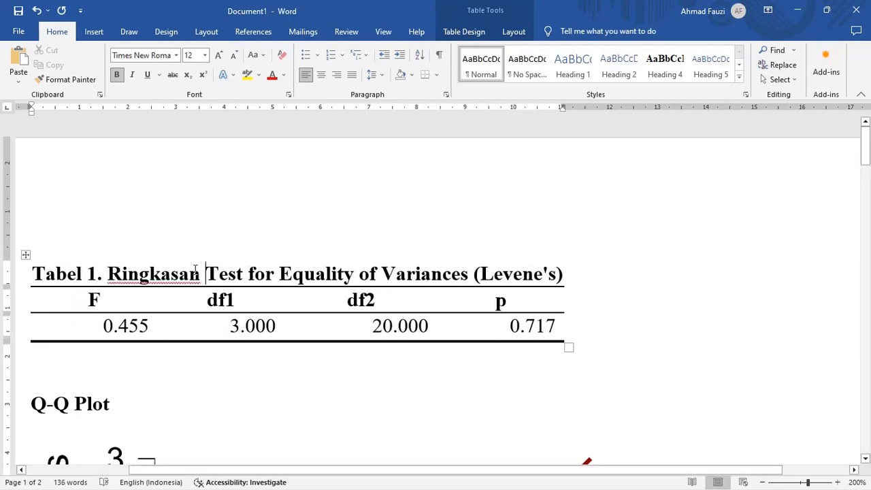
left_click_drag(199, 273, 494, 275)
Add the bold caption "Gambar 1. Q-Q Plot untuk melihat kenormalan distribusi data" on a new line below the Q-Q plot.
scroll(293, 278, "down", 5)
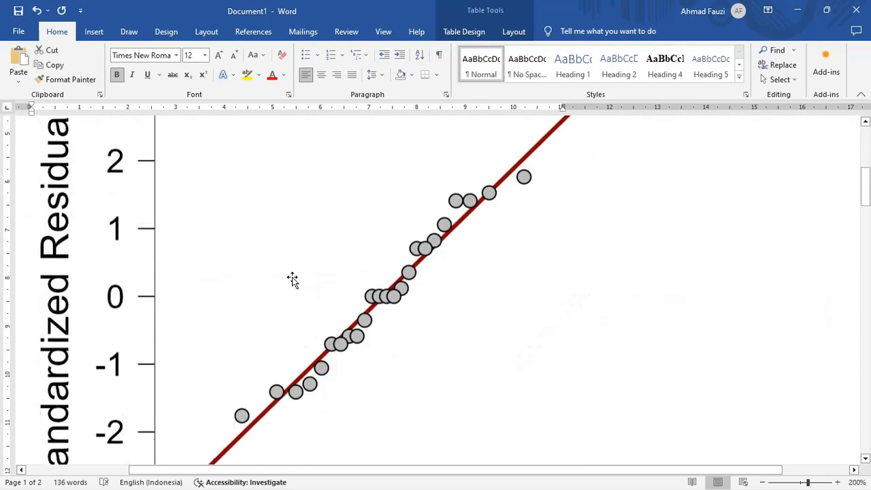
scroll(356, 342, "down", 2)
left_click(354, 344)
scroll(354, 344, "down", 3)
left_click(628, 312)
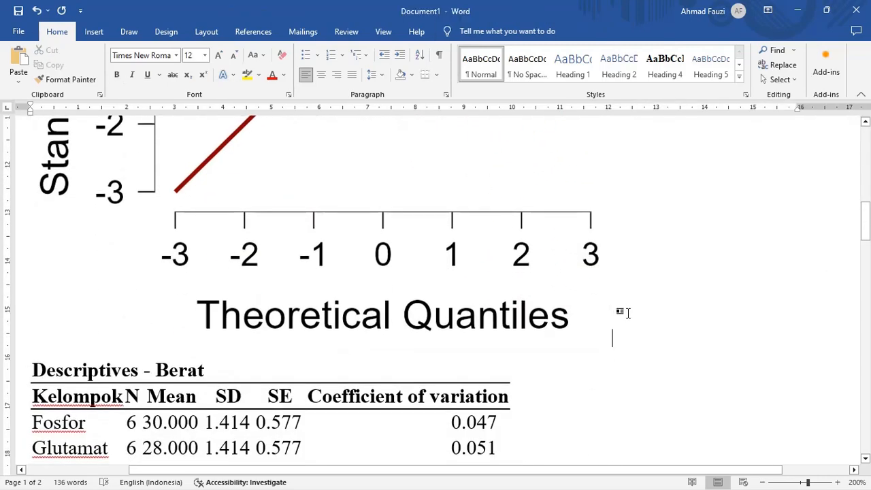
key("Return")
key("ctrl+b")
type("Gam")
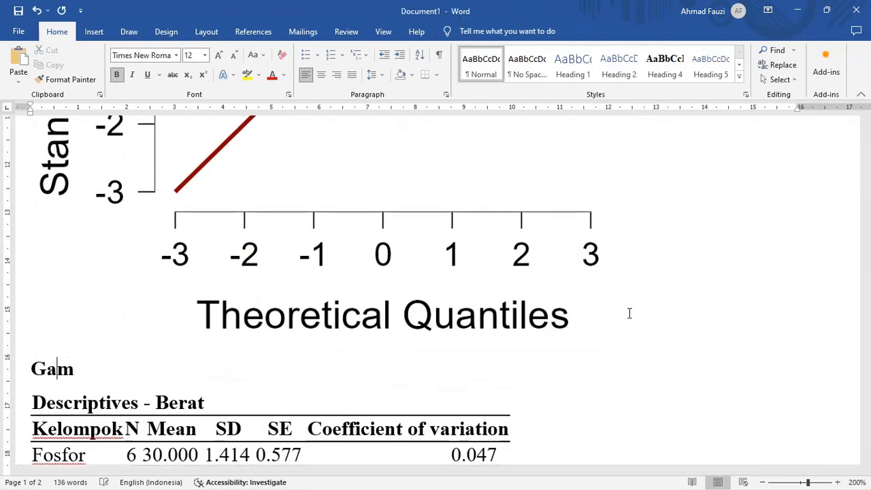
type("bar 1. ")
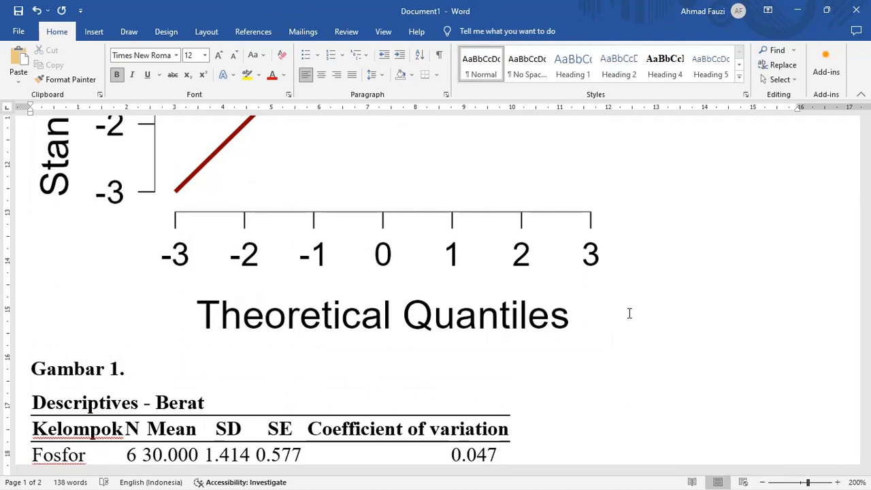
type("Q-Q Plo")
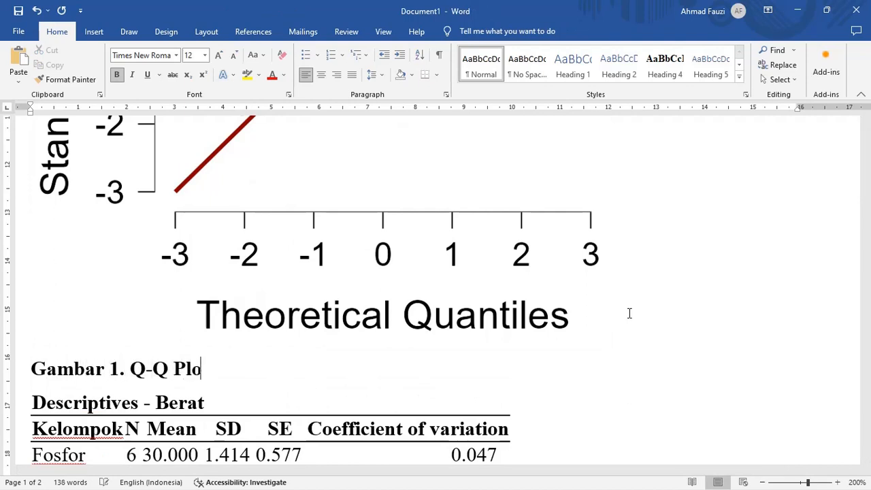
type("t untuk me")
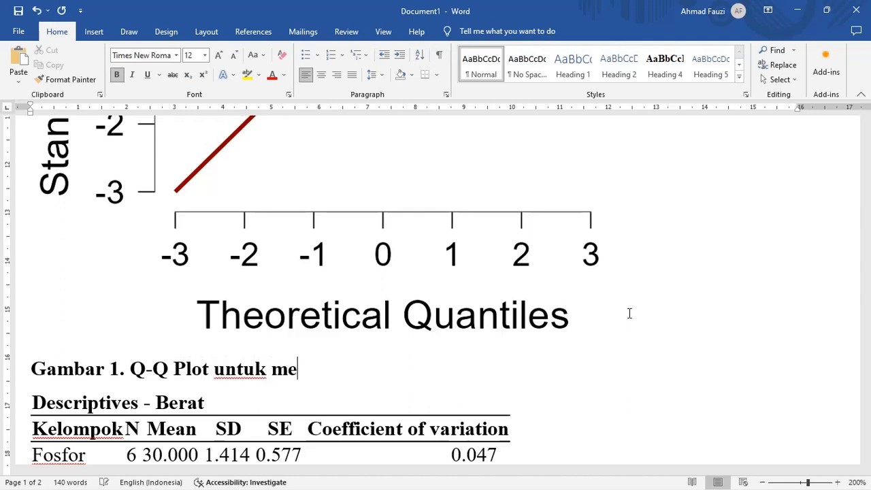
type("lihat keno")
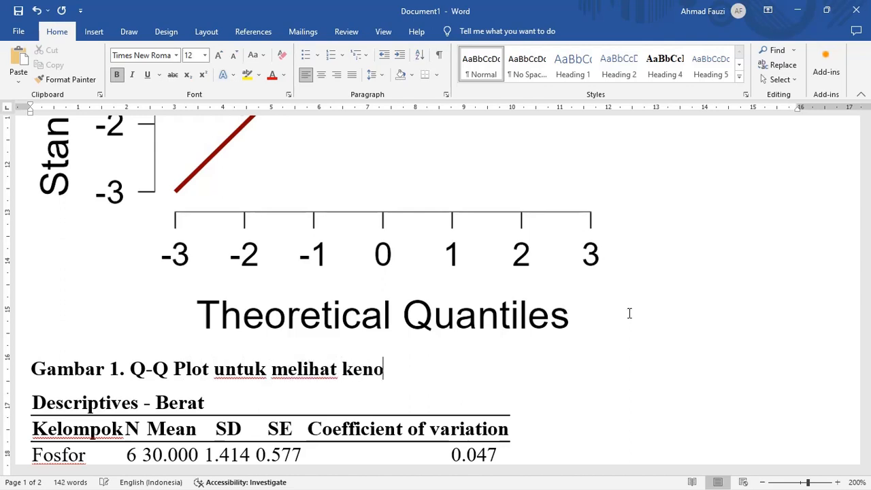
type("rmalan dist")
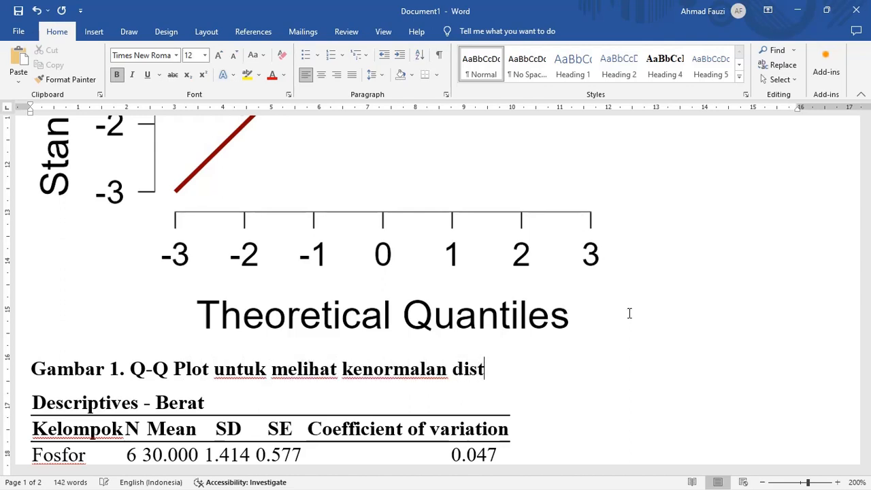
type("ribusi data")
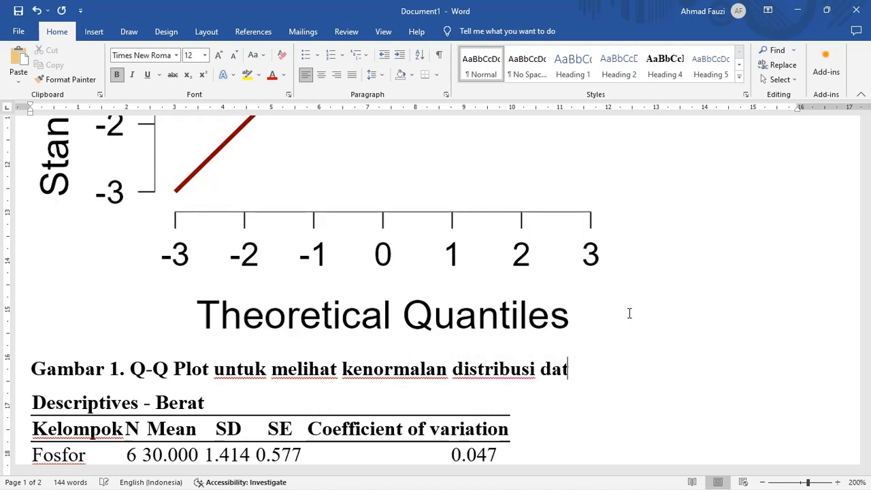
Insert "Tabel 2." in front of the Descriptives - Berat table title.
left_click(34, 406)
type("Tabel 2.")
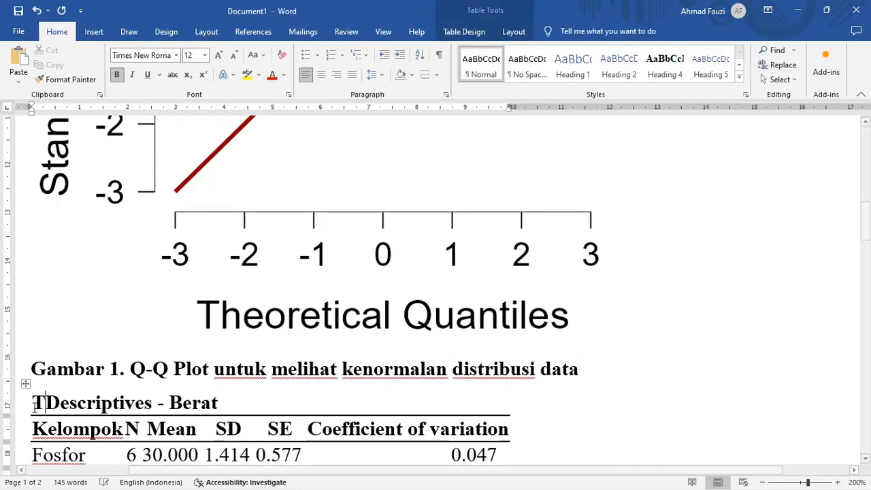
scroll(218, 340, "down", 5)
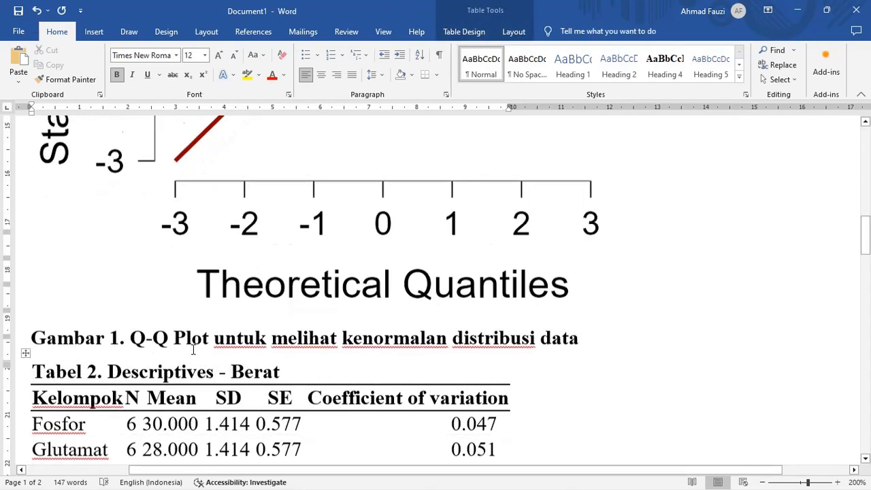
Write "Berdasarkan Tabel 1, varian data dari penelitian ini homogen" on the line below the Levene's test table.
scroll(219, 344, "up", 6)
scroll(221, 354, "down", 3)
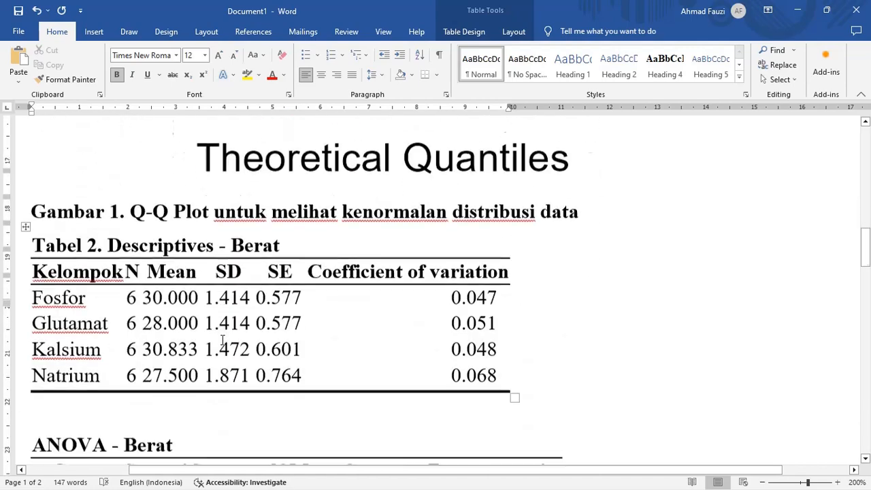
scroll(223, 331, "up", 10)
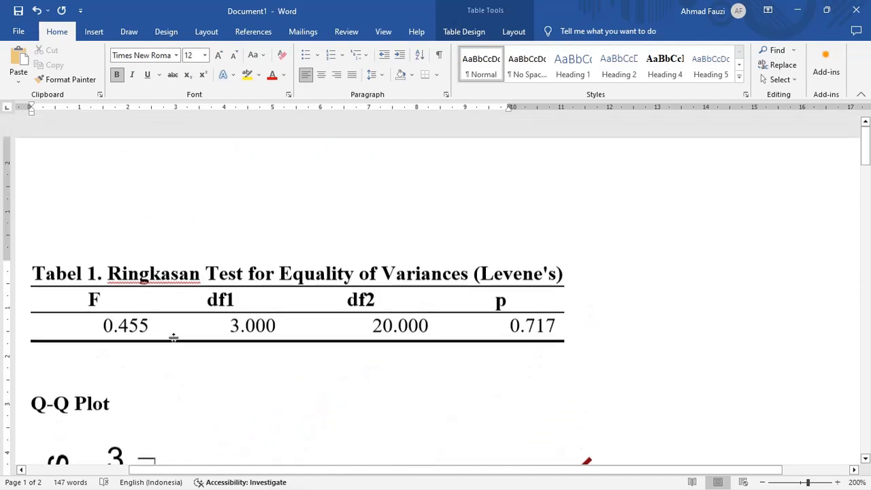
left_click(100, 368)
type("Berdasark")
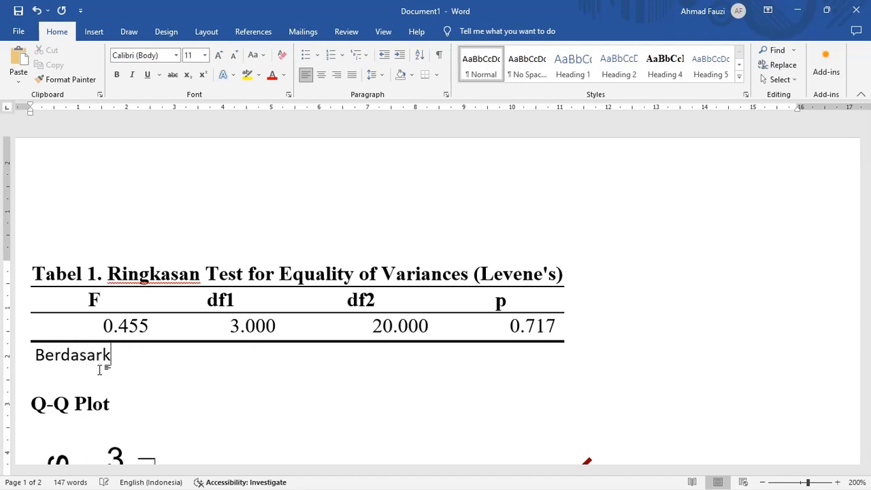
type("an Tabel 1,")
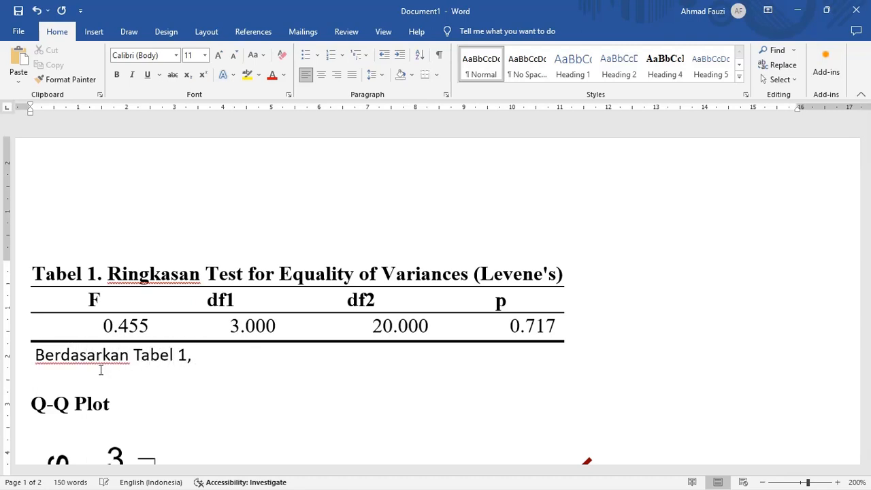
type(" varian data")
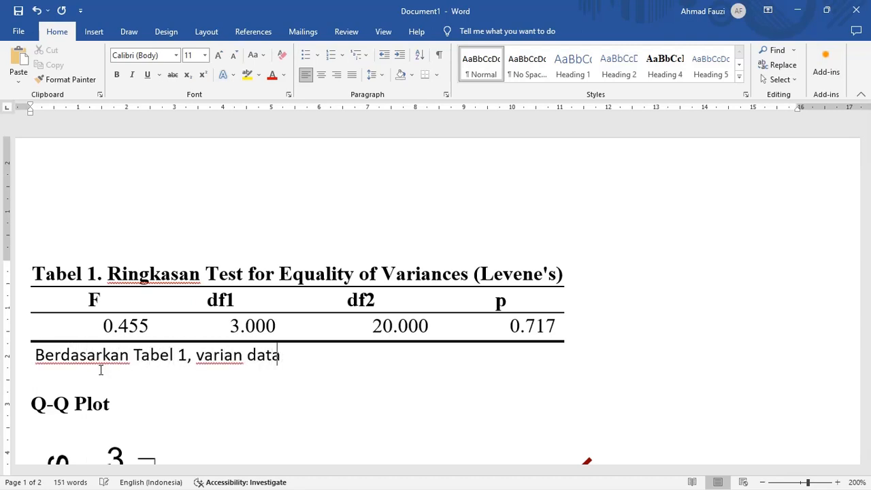
type(" dari peneli")
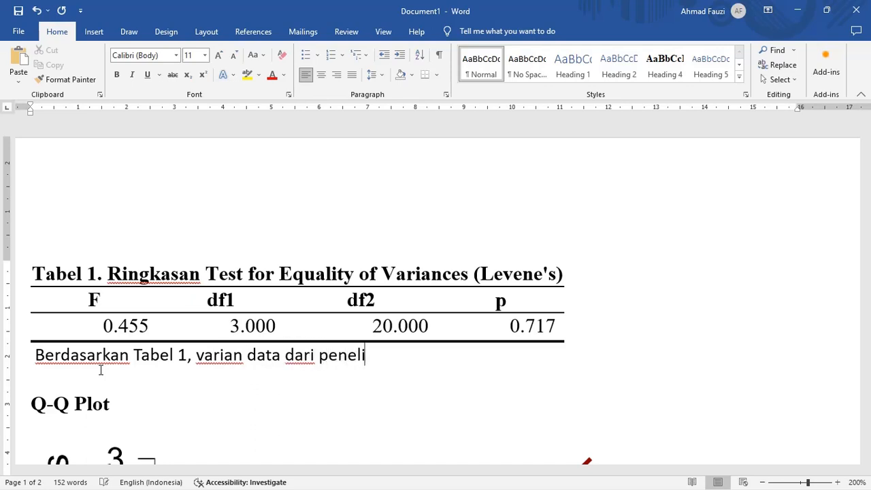
type("tian ini homogen")
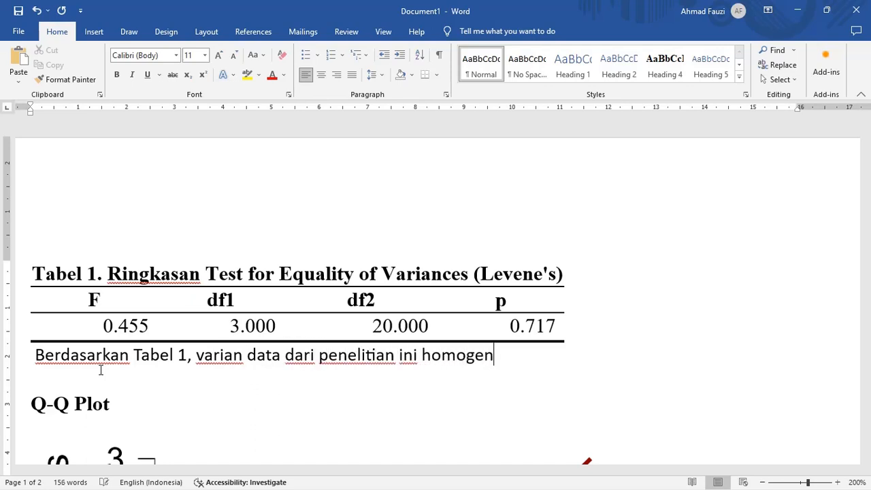
Complete the homogeneity sentence with ", F(3, 20) = 0,455, p = 0,717.", setting only the p in italics.
type(", F(")
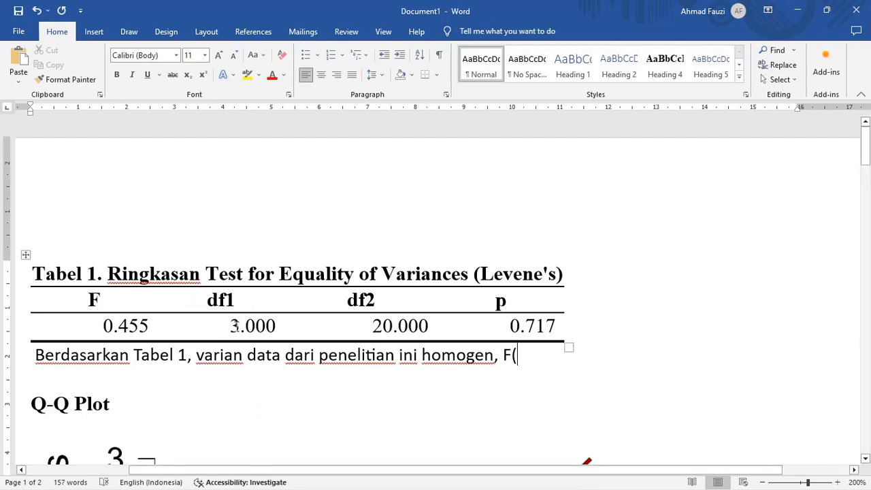
type("3")
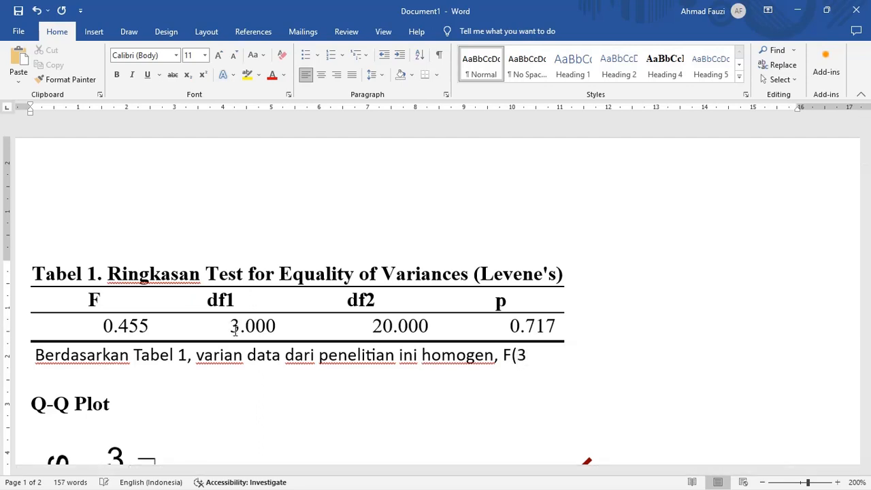
type(", 20) =")
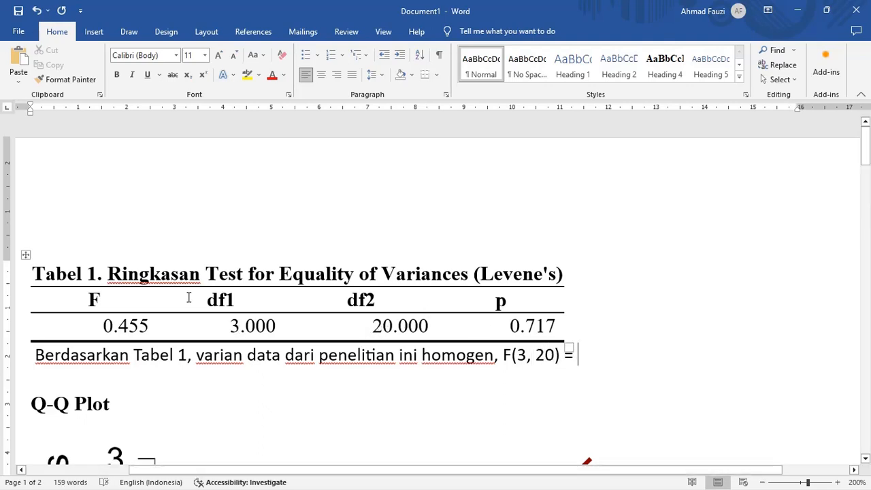
type(" 0,455,")
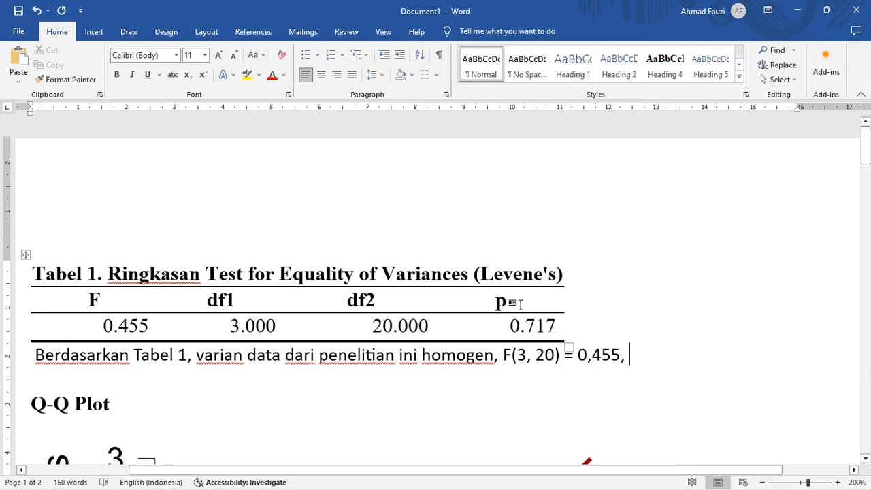
key("ctrl+i")
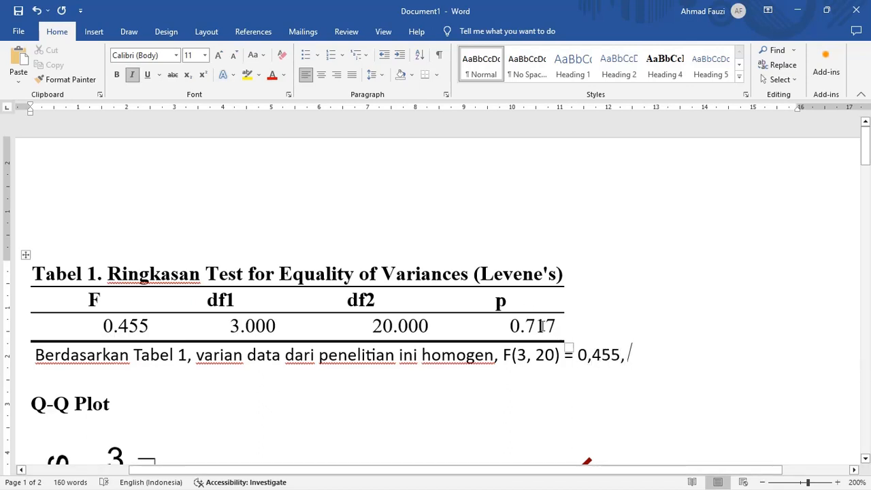
type("p")
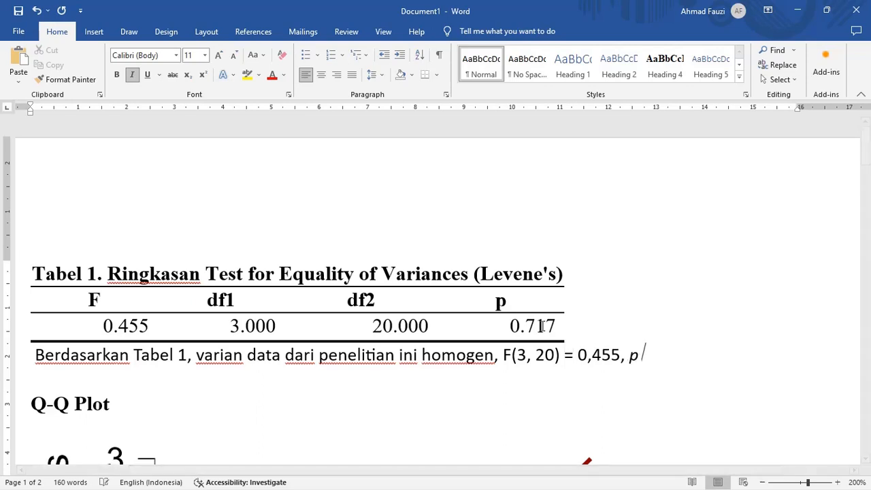
key("ctrl+i")
type("= 0")
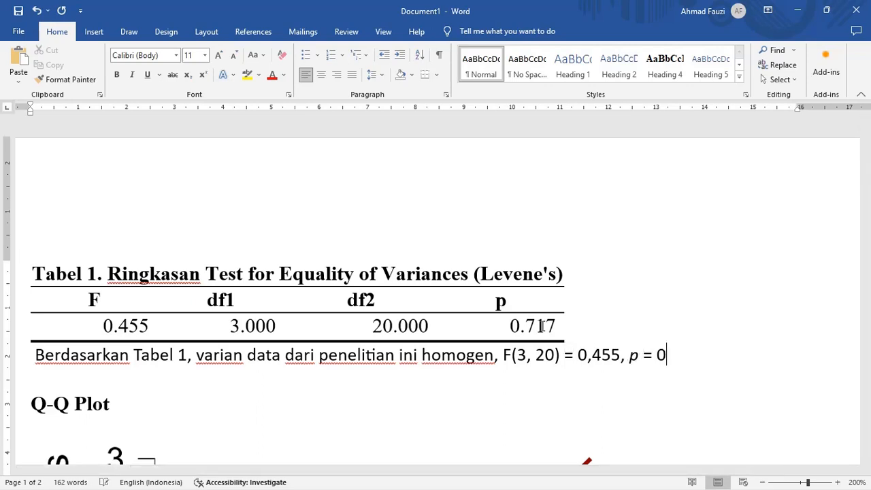
type("7")
type("717.")
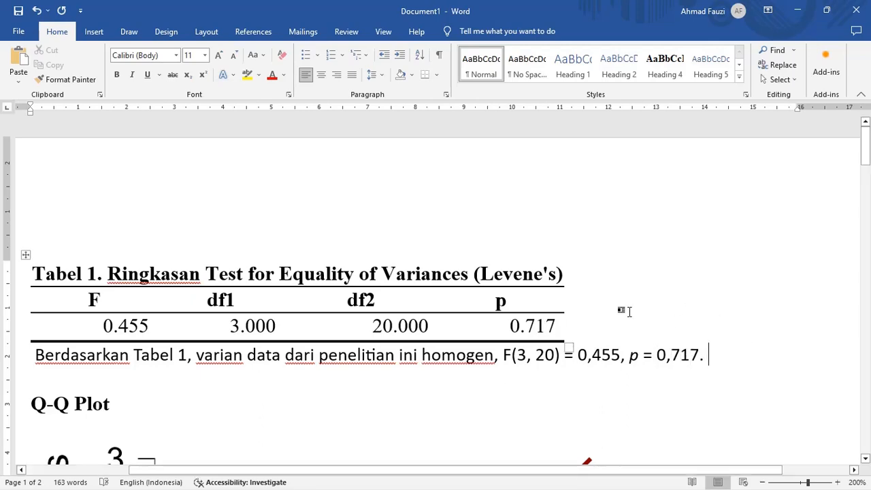
Add the sentence "Selanjutnya, didasarkan pada Gambar 1, data terdistribusi normal." after the homogeneity statement.
scroll(575, 310, "down", 3)
scroll(577, 313, "up", 2)
type("S")
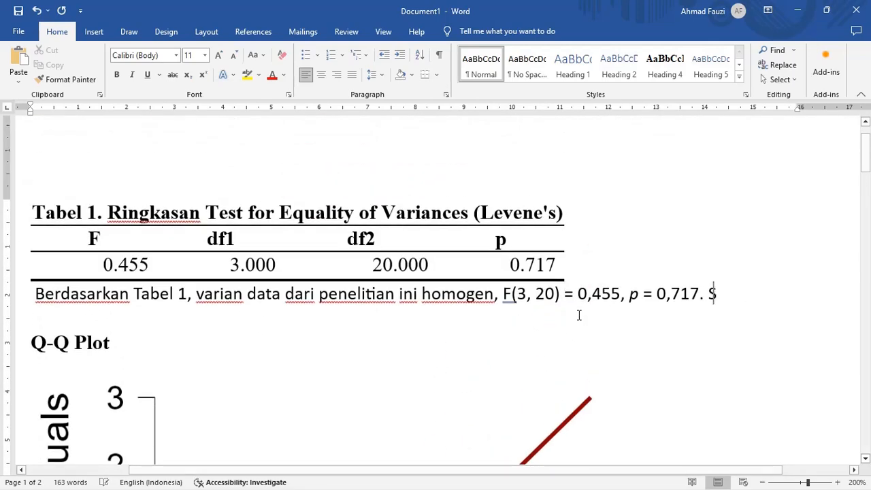
type("elanjutnya, didasark")
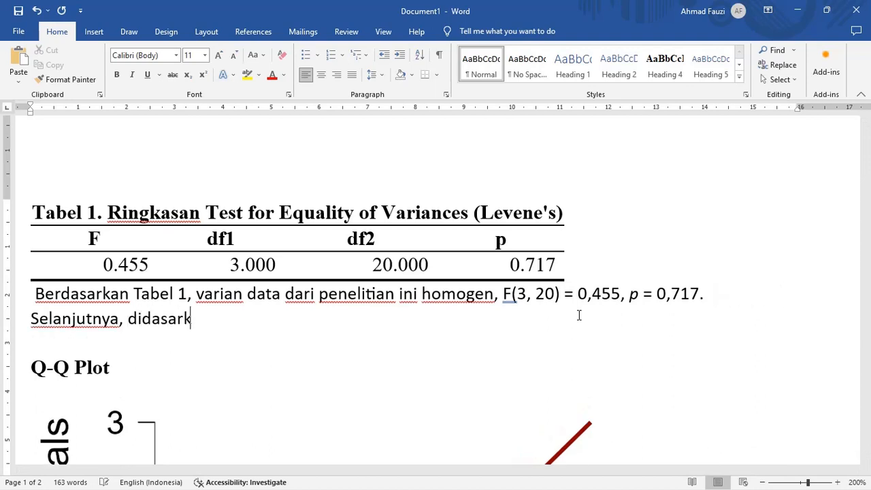
type("an pada Gambar")
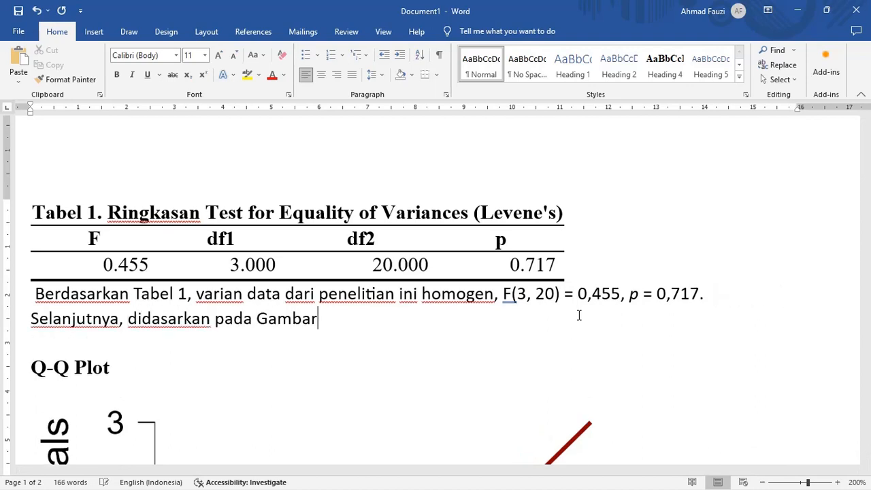
type(" 1, data te")
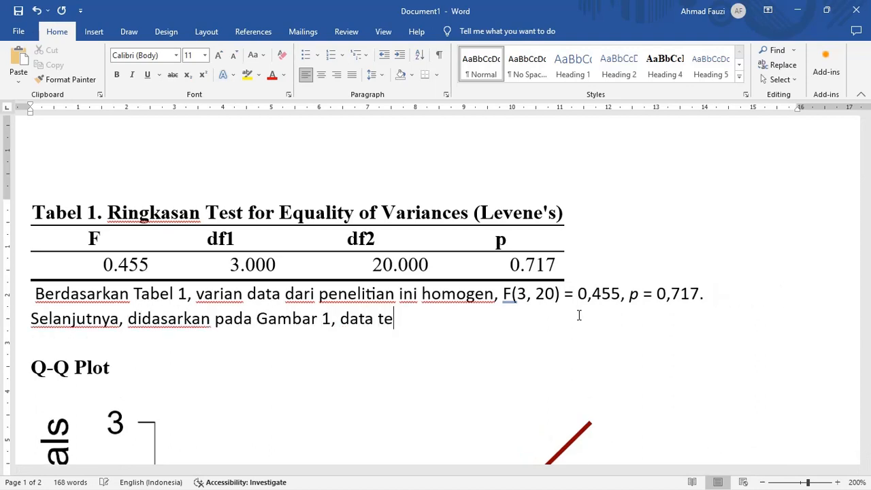
type("rdistribusi normal.")
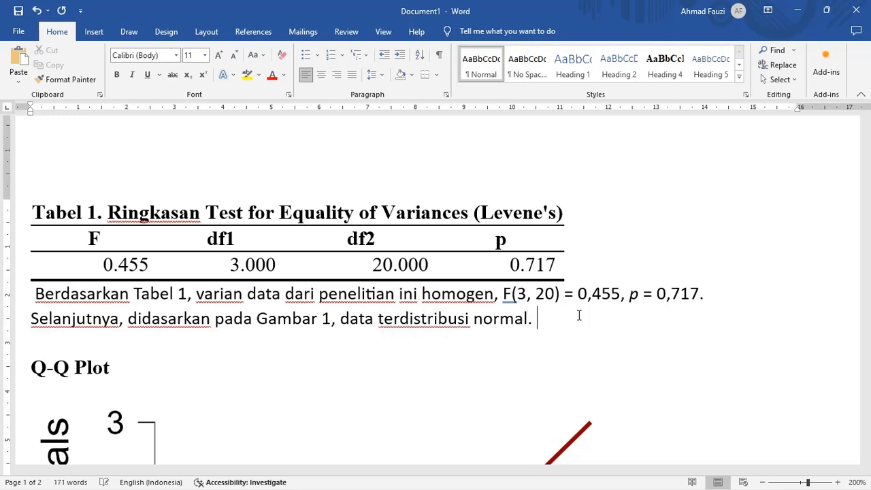
Add an empty line below the Descriptives table and insert "Tabel 3" in front of the ANOVA - Berat title.
scroll(497, 284, "down", 10)
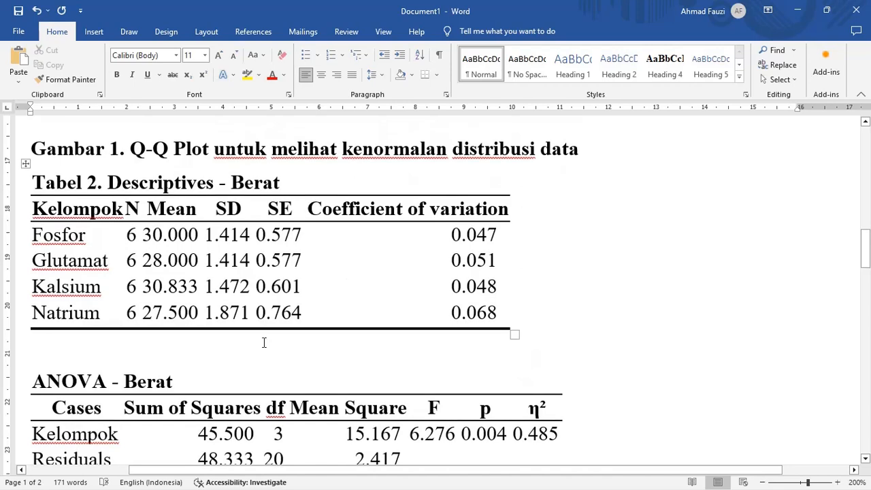
left_click(265, 341)
scroll(290, 339, "down", 3)
key("Return")
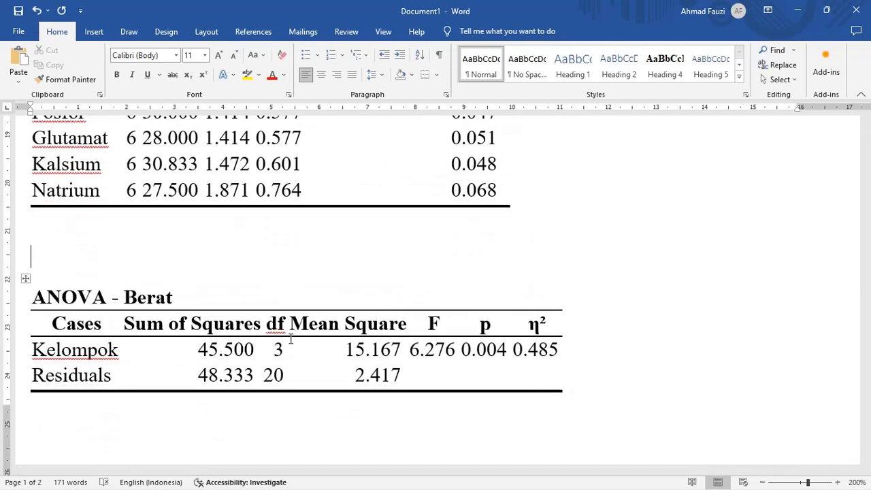
key("Down")
type("Tabel 3")
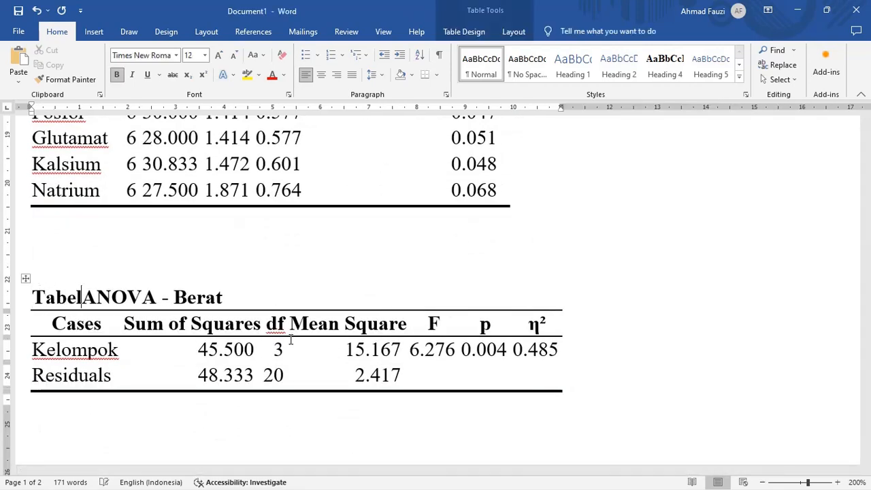
Begin the interpretation above the ANOVA table with "Didasarkan pada Tabel 2 dan 3, dapat diketahui ada per".
key("Up")
key("Up")
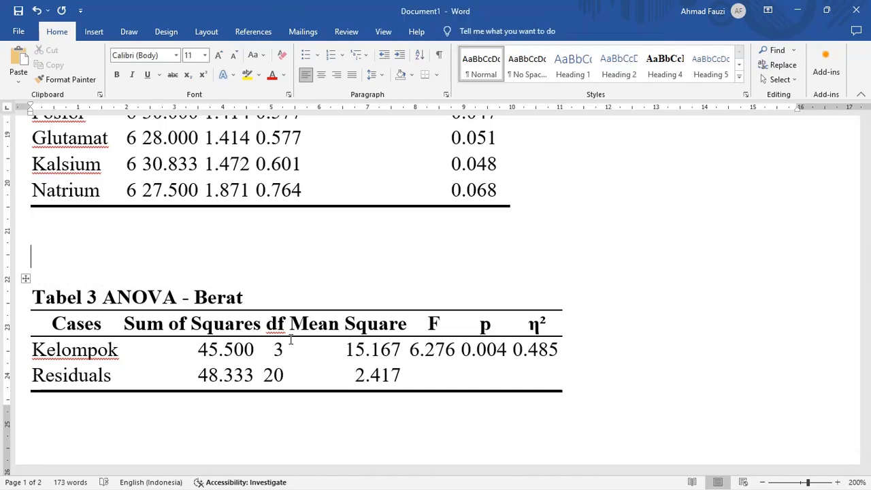
type("Didasarkan pada Tab")
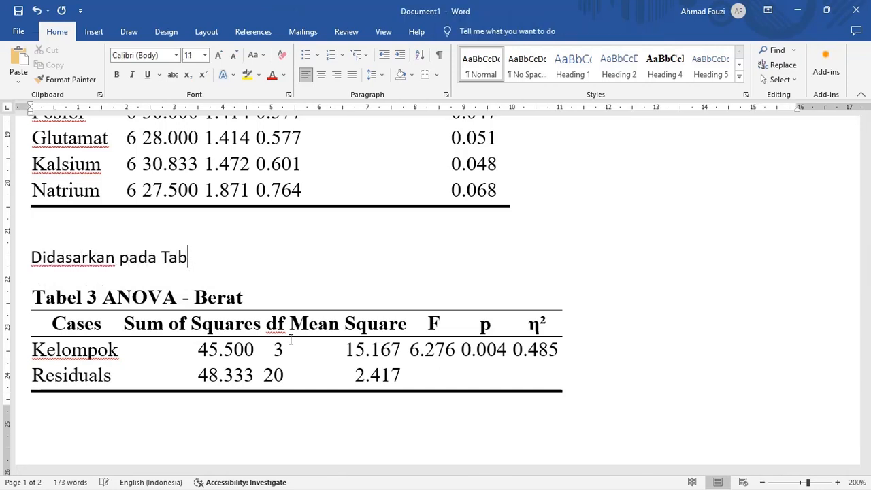
type("el 2 dan 3, dapa")
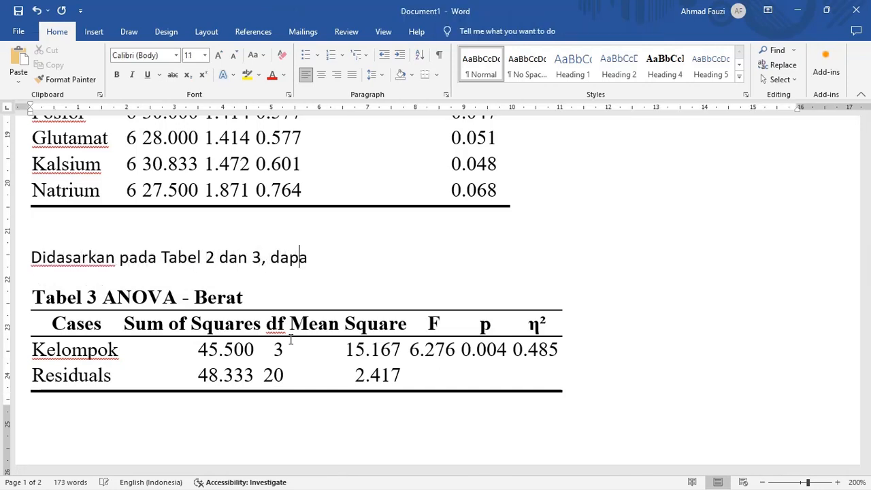
type("t diketahui ")
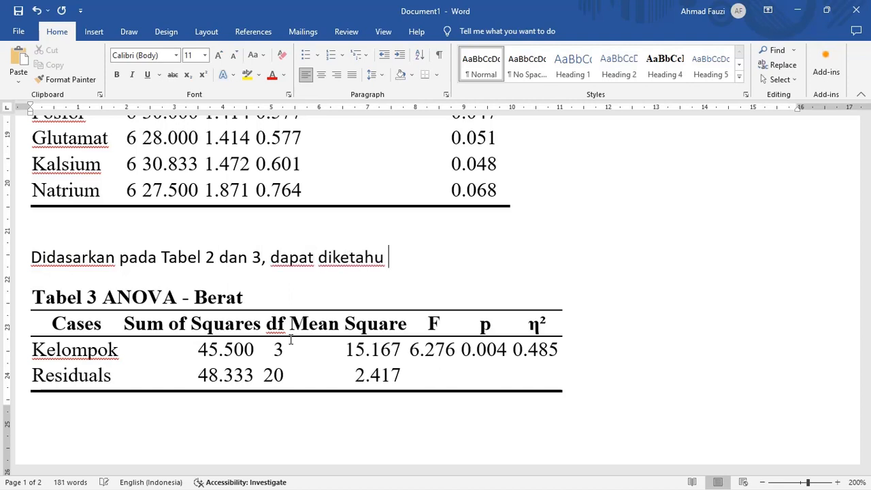
type("ada per")
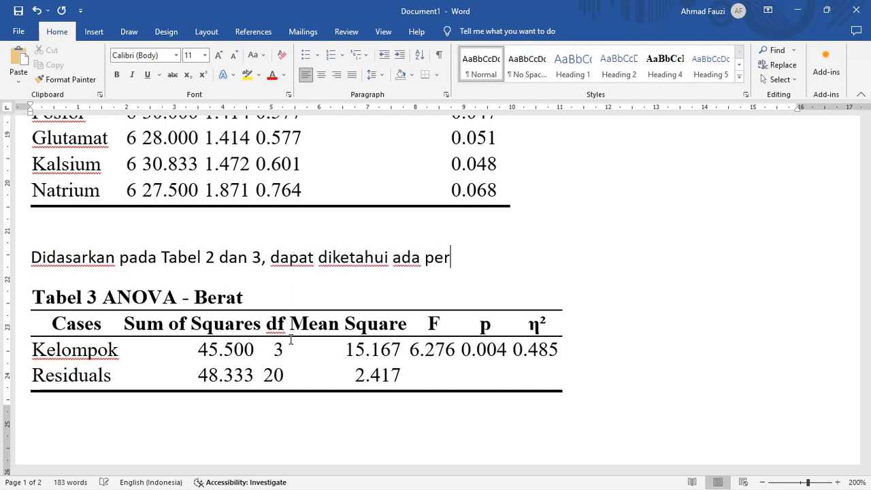
Change the reference "Tabel 2 dan 3" in the ANOVA interpretation sentence to "Tabel 3".
left_click_drag(163, 260, 229, 266)
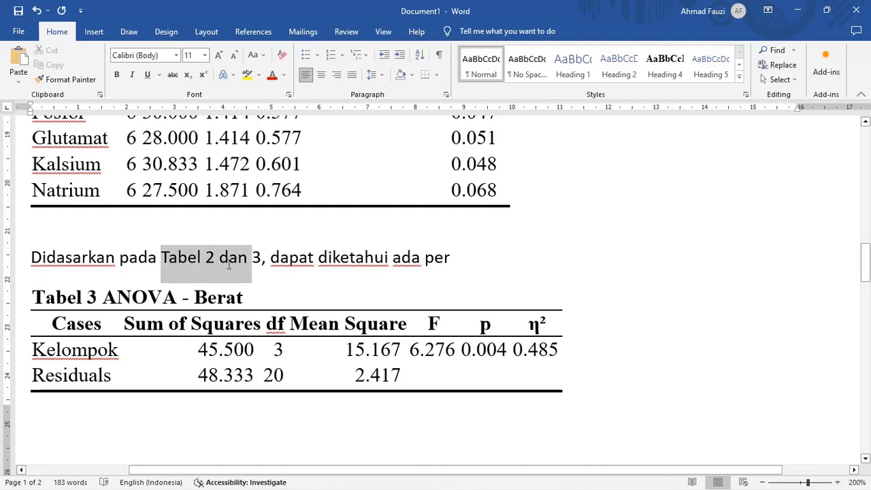
key("BackSpace")
type("Tb")
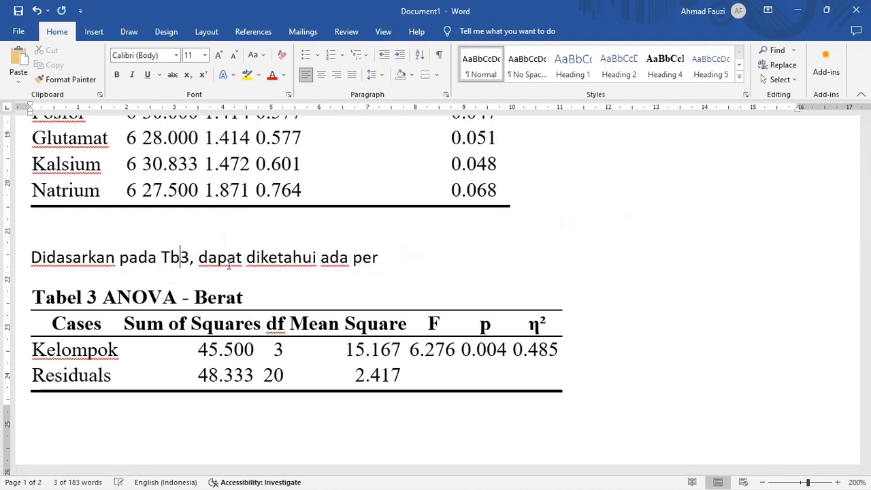
key("BackSpace")
type("abel")
scroll(158, 267, "up", 2)
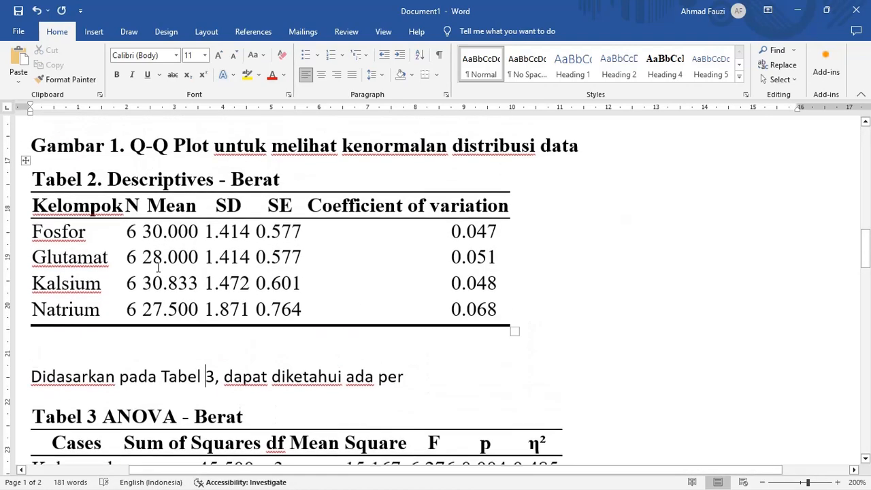
Continue the ANOVA interpretation so it reads "ada perbedaan signifikan di antara keempat kelompok mencit yang diberi nutrisi tambahan yang berbeda,".
scroll(415, 340, "down", 3)
left_click(417, 260)
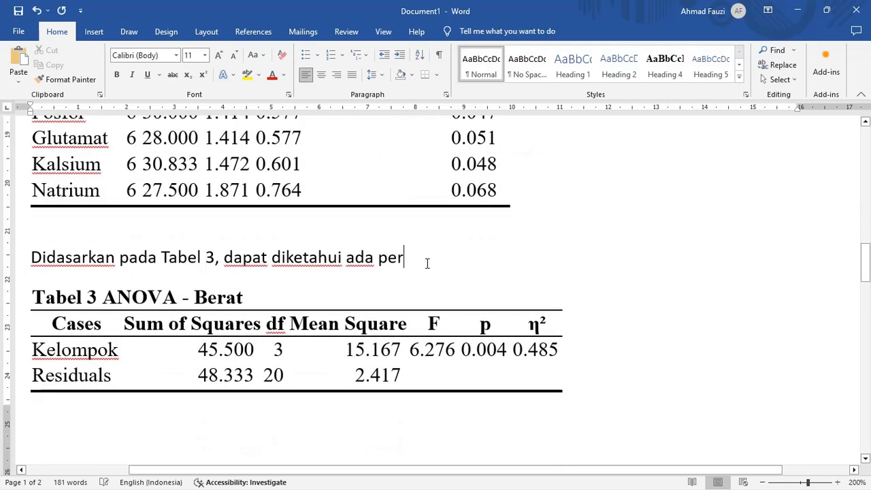
type("ber")
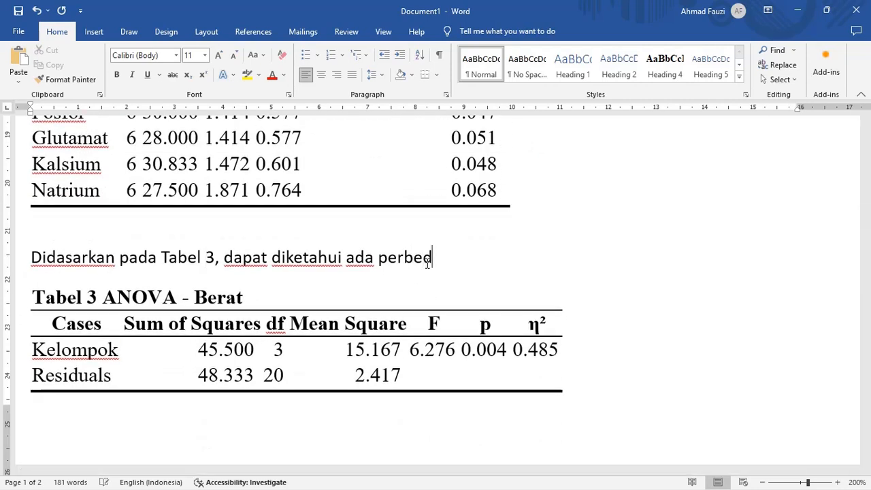
type("aan signif")
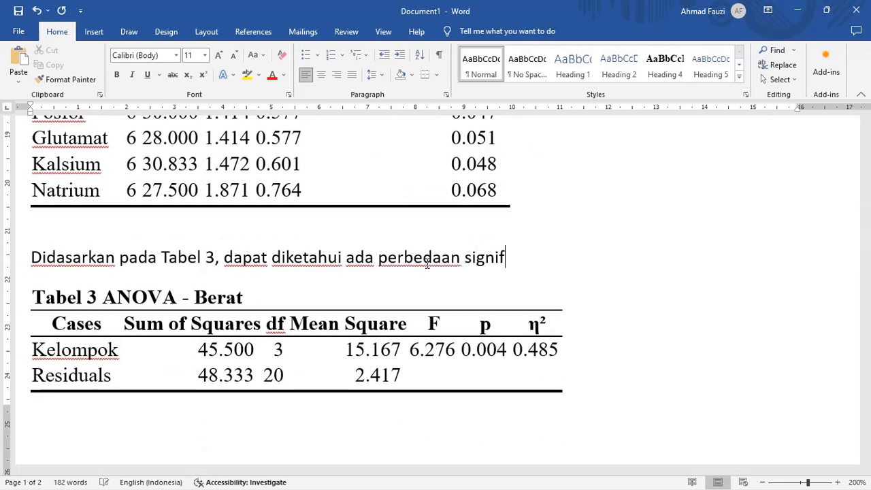
type("ikan di antar")
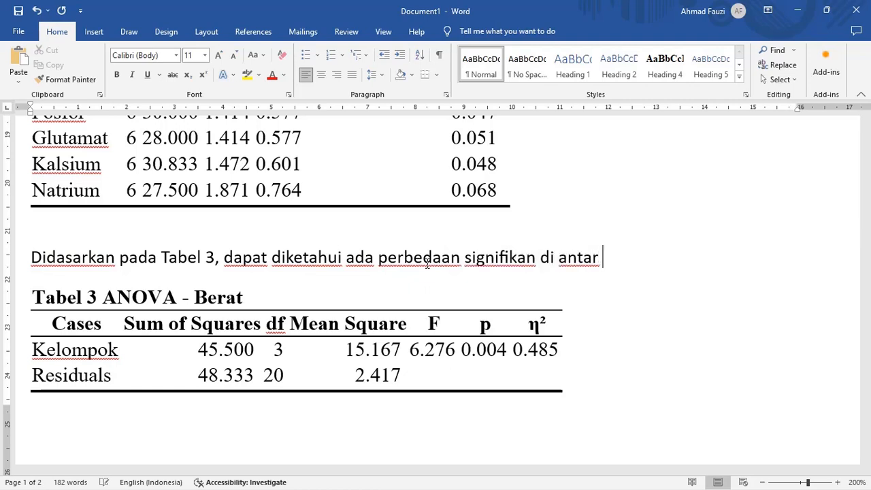
key("BackSpace")
type("a keempat")
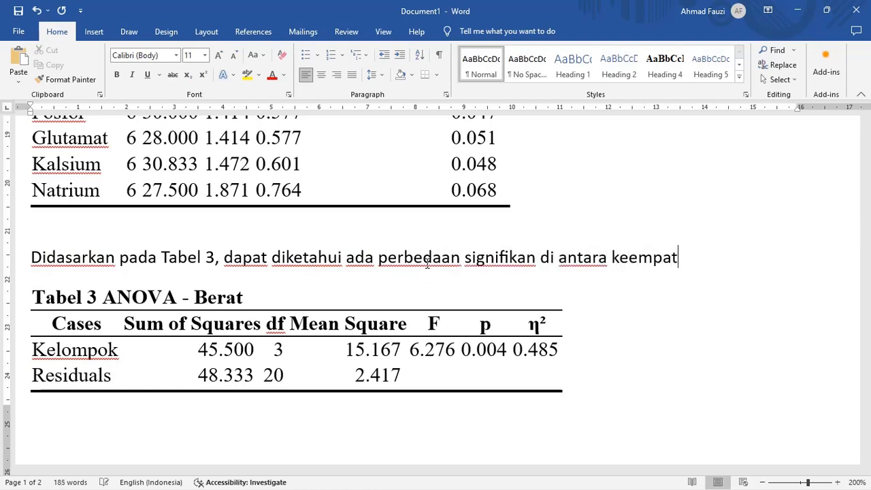
type(" kelompo")
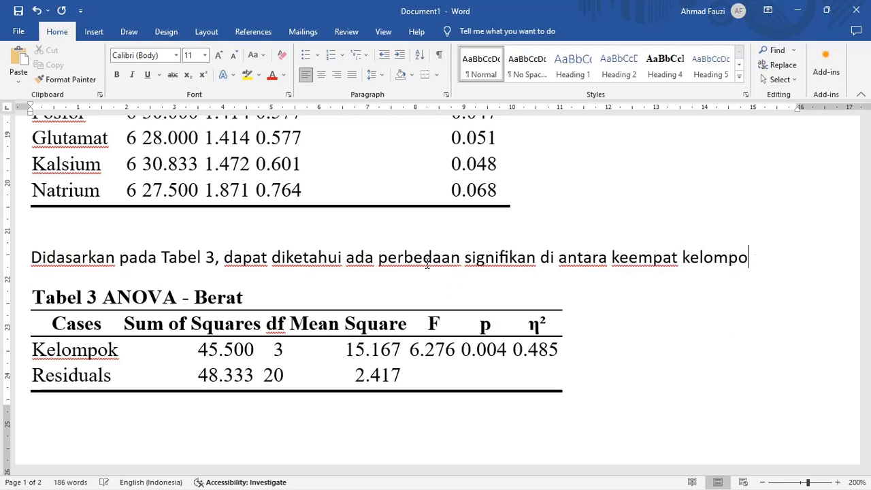
type("k mencit yang di")
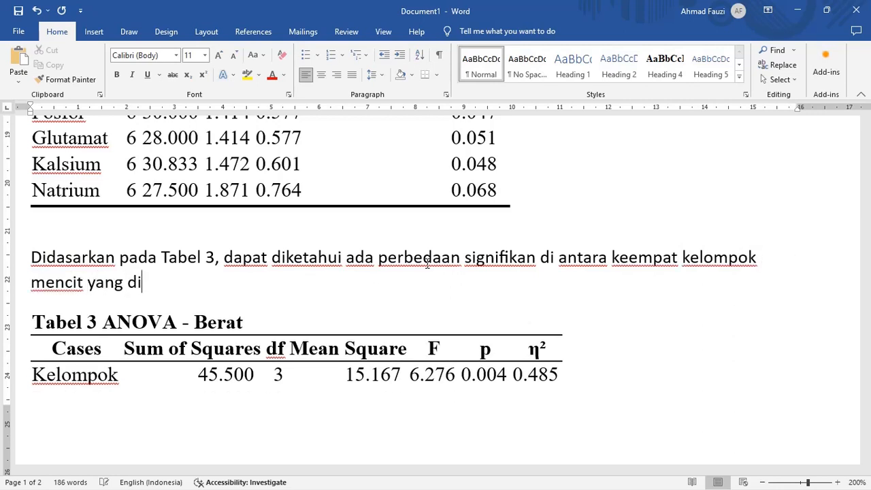
type("beri nutrist")
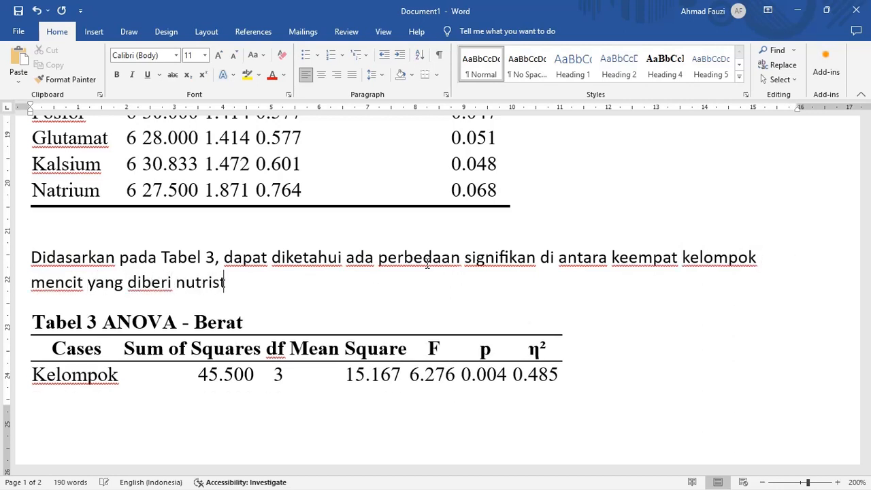
type("si t")
key("BackSpace")
type("i tambaha")
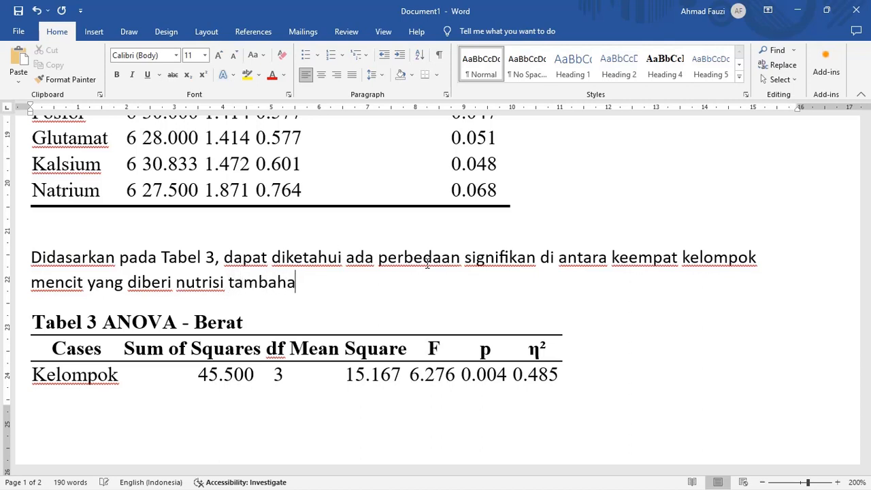
type("n yang berbeda,")
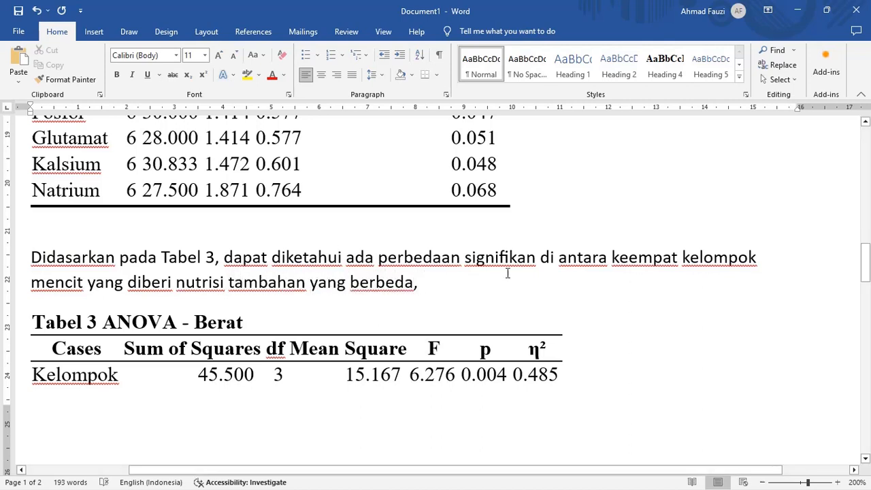
Append the F statistic with its degrees of freedom from Tabel 3 to the interpretation as "F(3,20) = 6,276,".
scroll(501, 277, "down", 3)
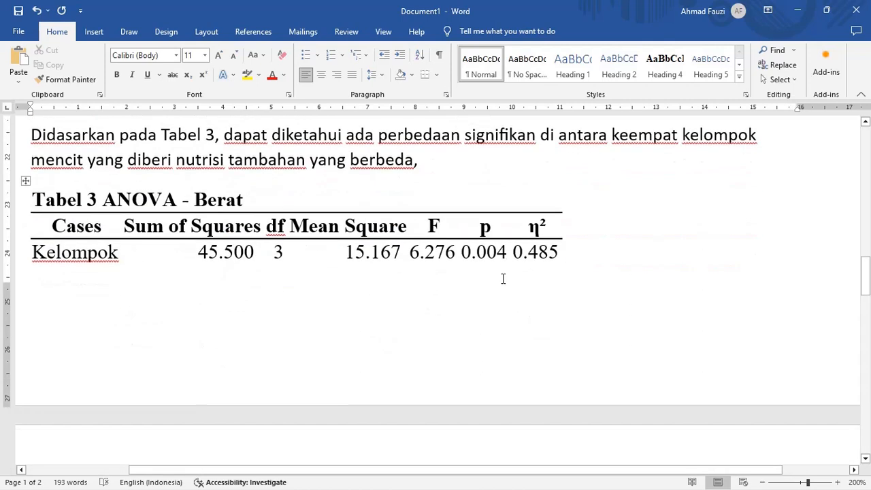
type("F")
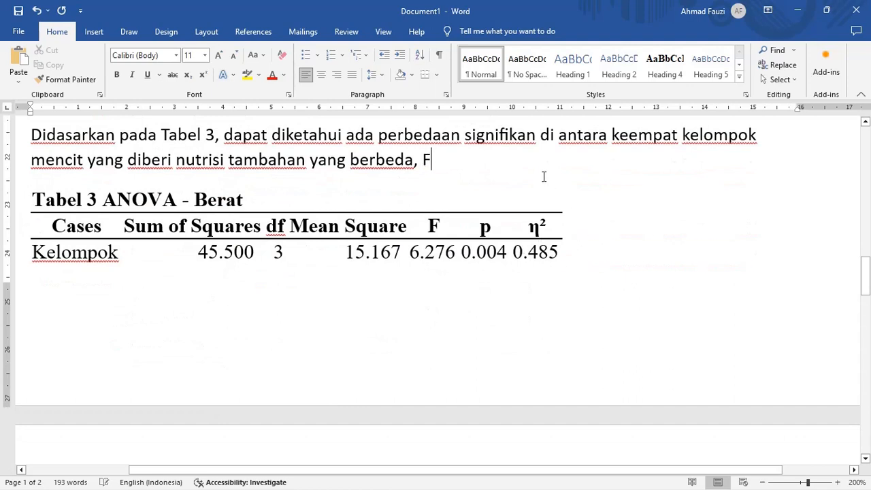
type("(")
scroll(503, 224, "down", 2)
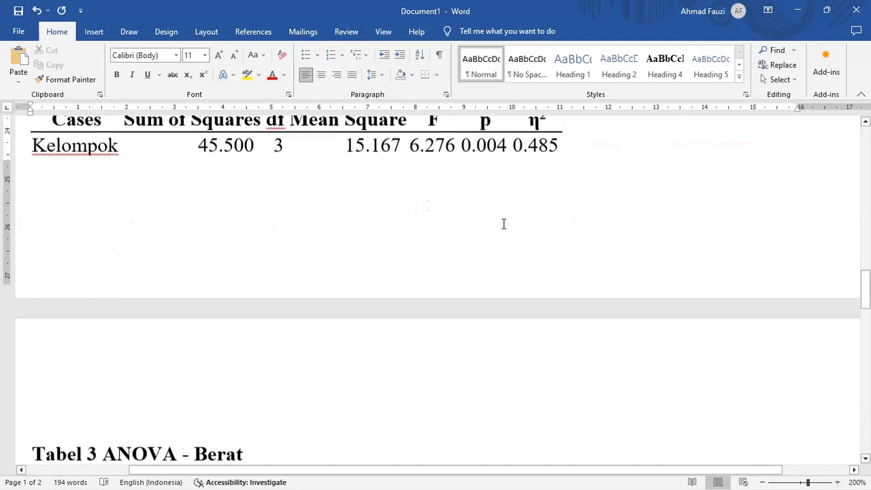
scroll(277, 196, "up", 2)
type("3")
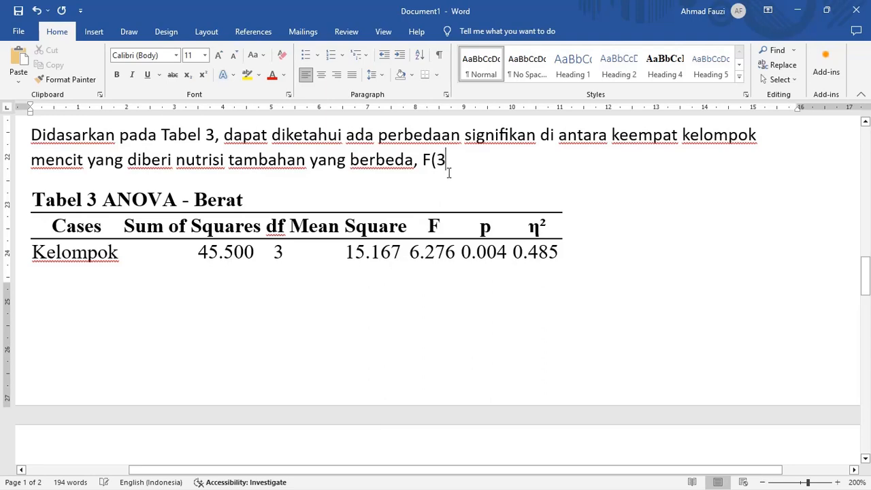
type(",")
scroll(225, 323, "down", 2)
scroll(430, 276, "up", 2)
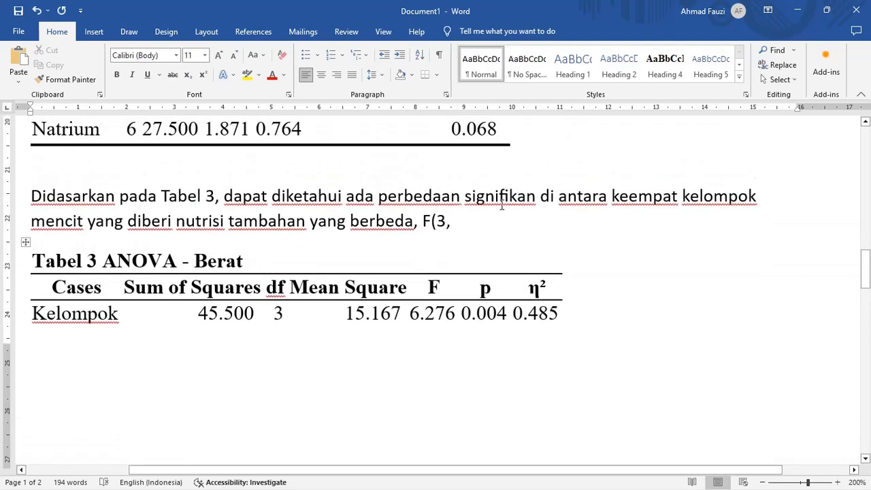
type("2")
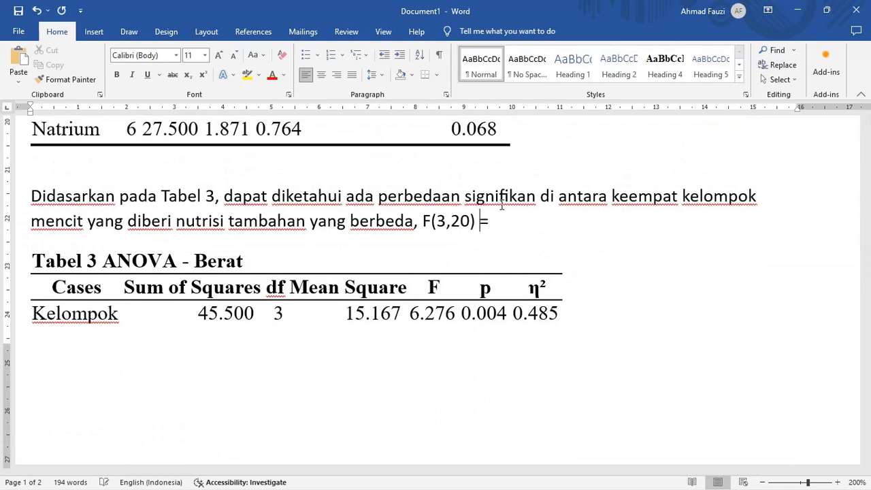
type("0) = ")
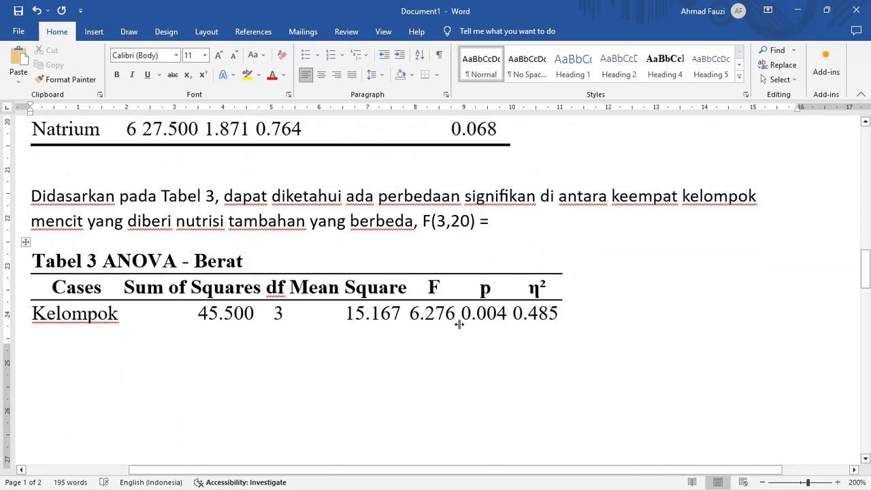
type("6,27")
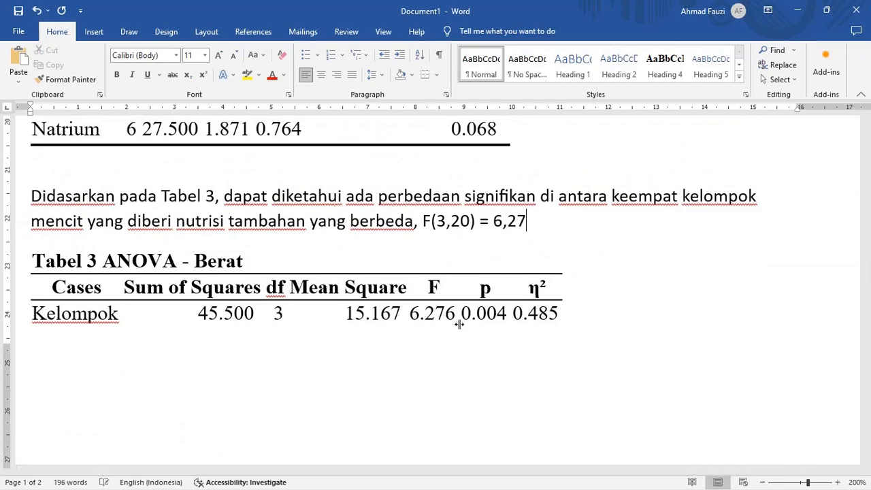
type("6,")
Add the significance value "p = 0,004," after the F statistic, with only the letter p in italics.
key("ctrl+i")
type("p")
key("ctrl+i")
type("= 0,004,")
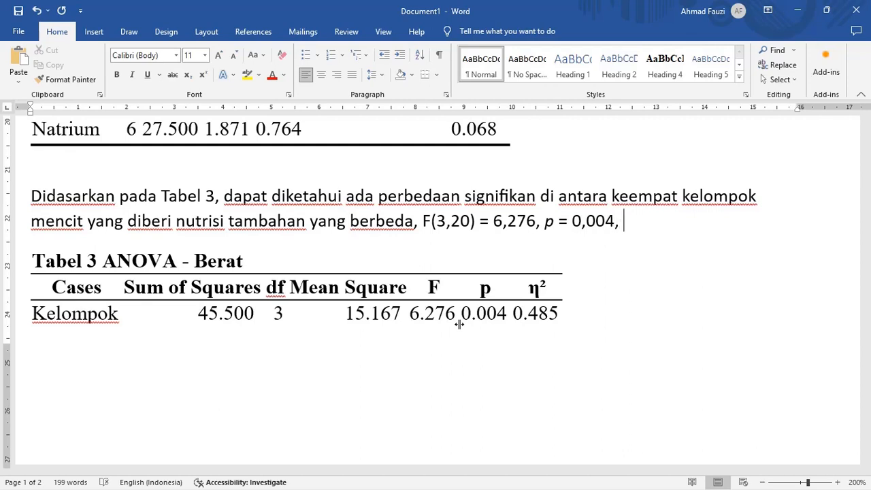
Copy the η² symbol from the ANOVA table header to the end of the interpretation and complete it as "η² = 0,485.".
left_click_drag(528, 287, 541, 286)
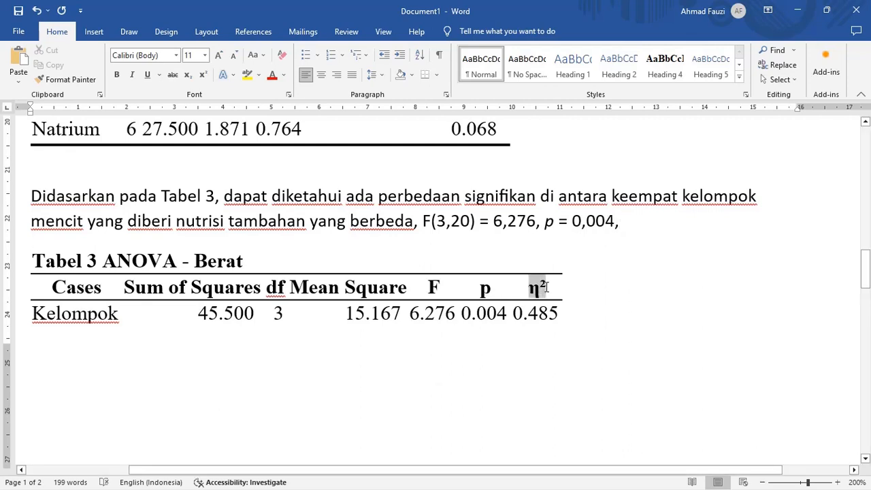
left_click(639, 225)
type("η²")
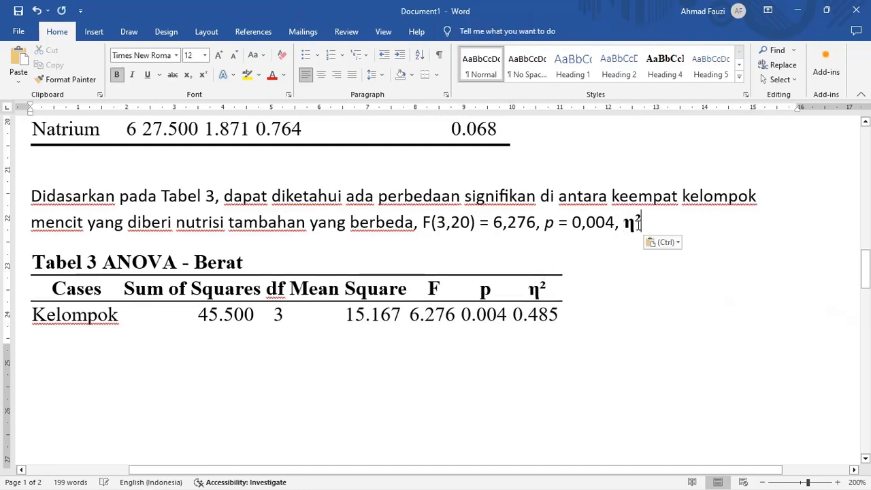
type("= ")
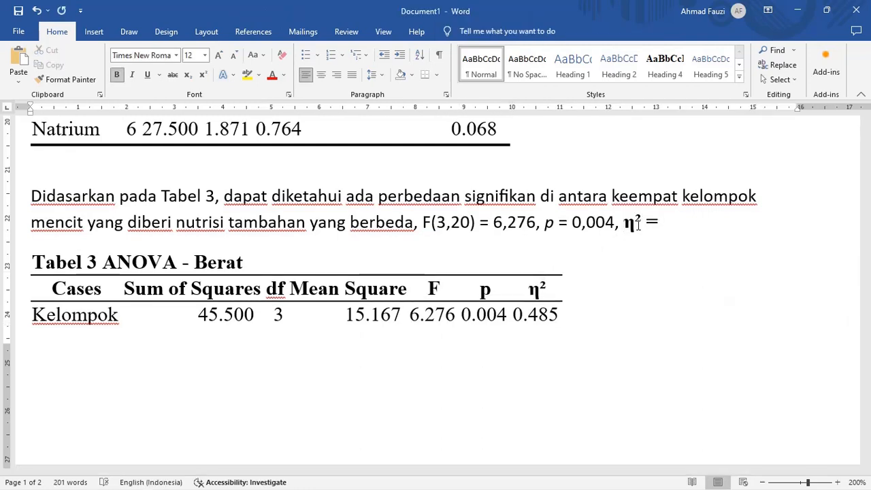
type("0,48")
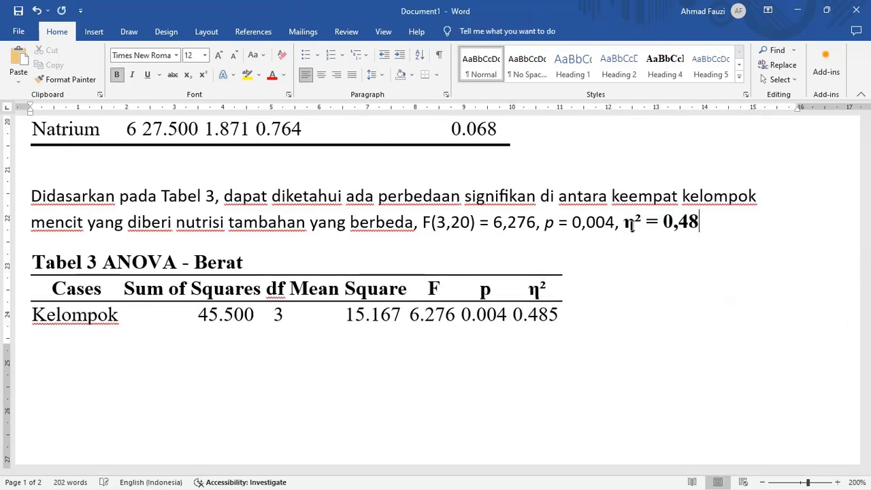
type("5.")
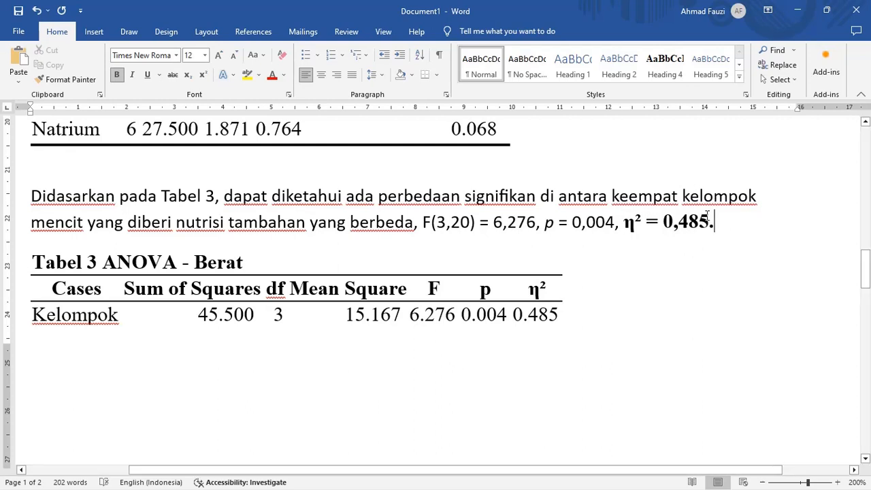
Remove the bold formatting from the interpretation text running from "perbedaan signifikan" to the η² value.
left_click_drag(378, 196, 724, 232)
key("ctrl+b")
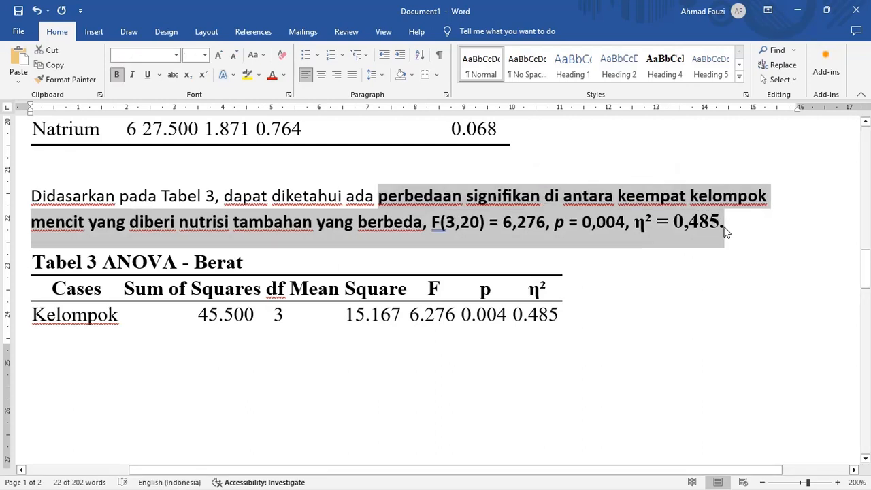
key("ctrl+b")
Start a new sentence after the η² value with "Lebih lanjut, berdasarkan Tabel 2,".
left_click(726, 231)
type("Lebih")
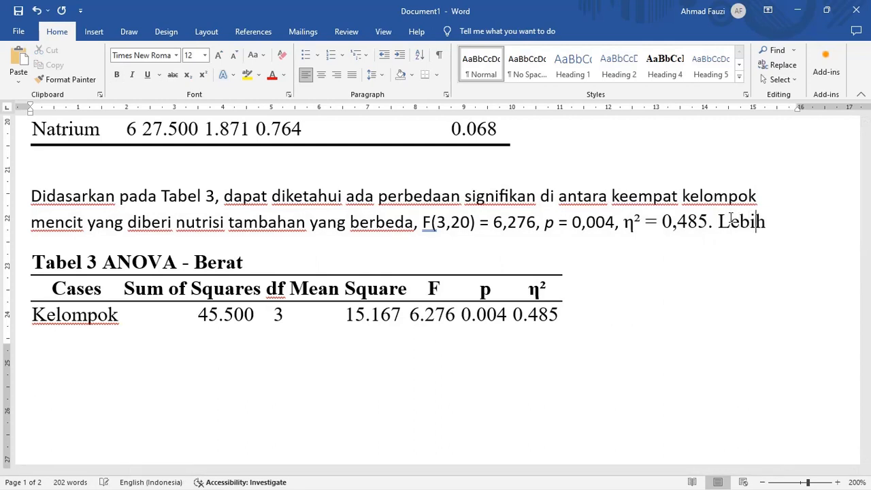
type(" lanjut, berdasark")
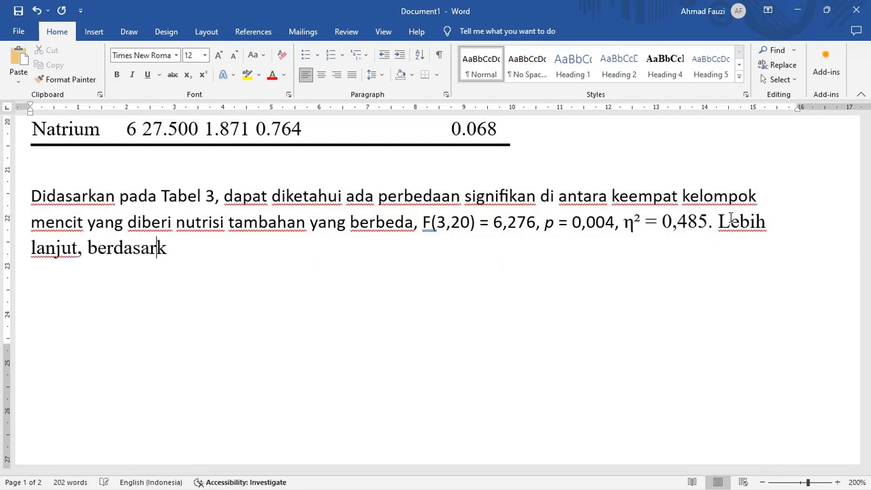
type("an T")
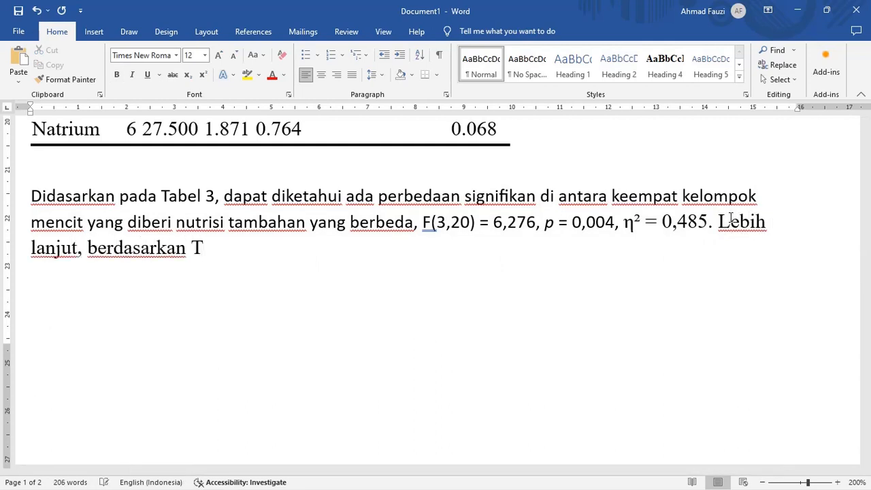
type("abel 2")
scroll(727, 216, "up", 3)
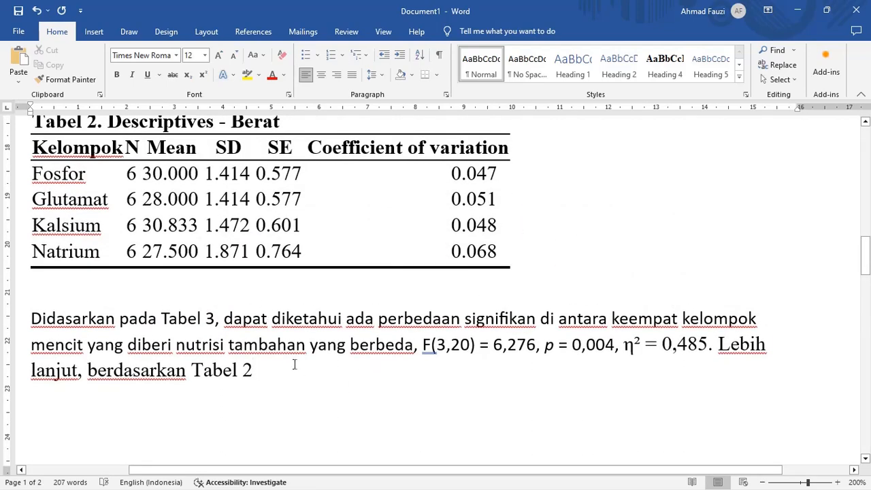
type(", ")
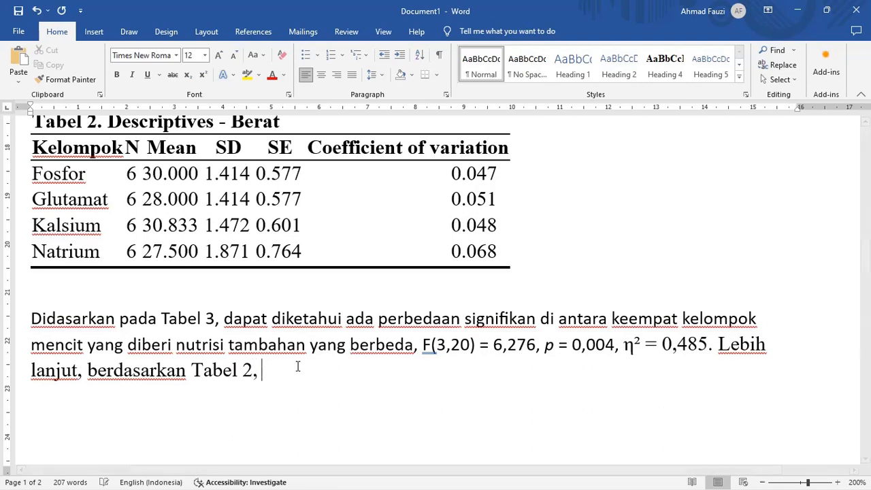
Complete the Tabel 2 sentence with "kelompok dengan rerata terbesar adalah kelompok yang diberi fosfor.".
type("k")
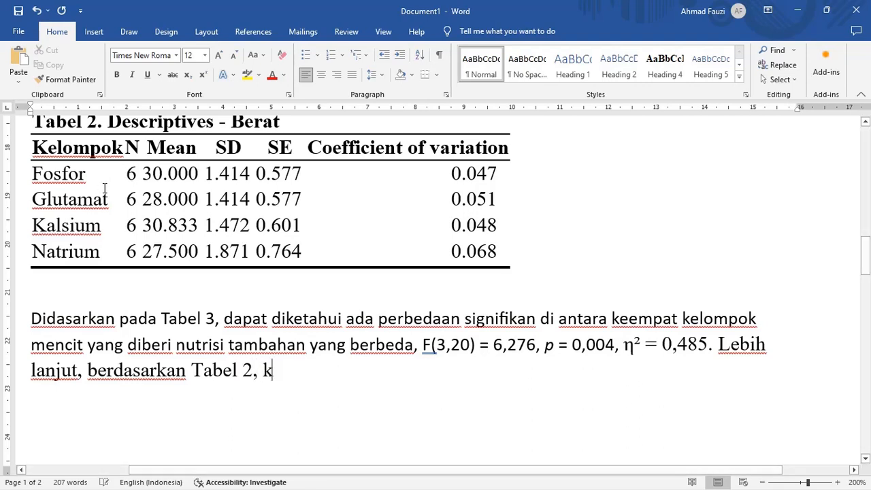
type("elompok dengan rerata tersebu")
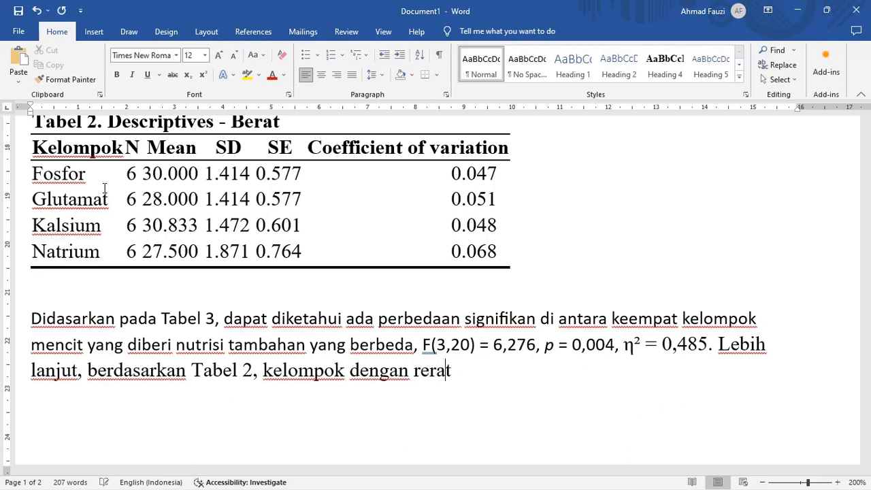
key("BackSpace")
key("BackSpace")
key("BackSpace")
key("BackSpace")
type("besar adalah ")
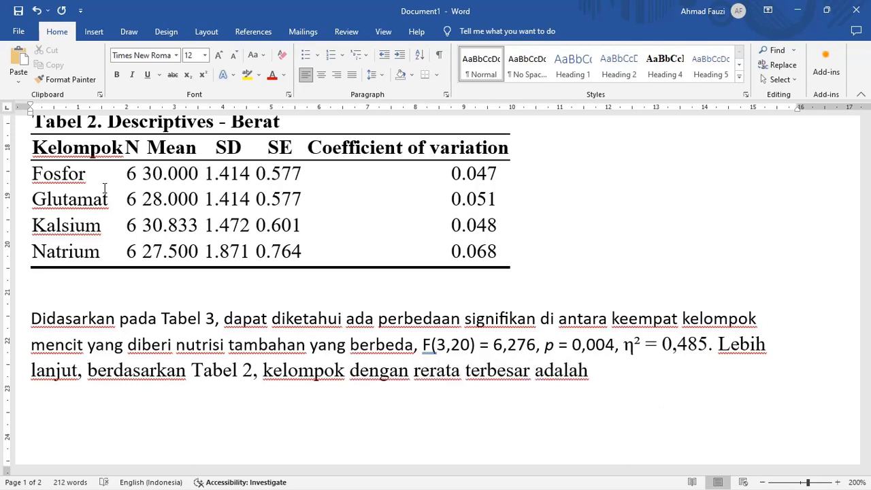
type("kelompok yang di")
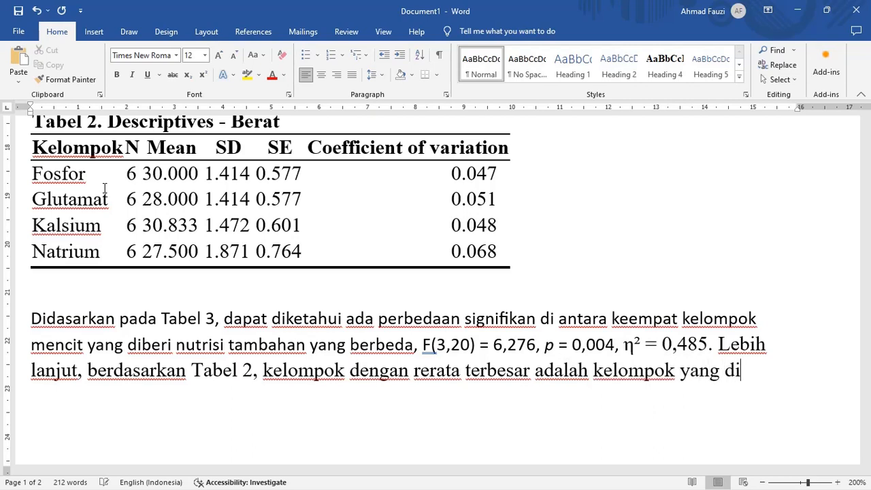
type("beri fosf")
type("or. ")
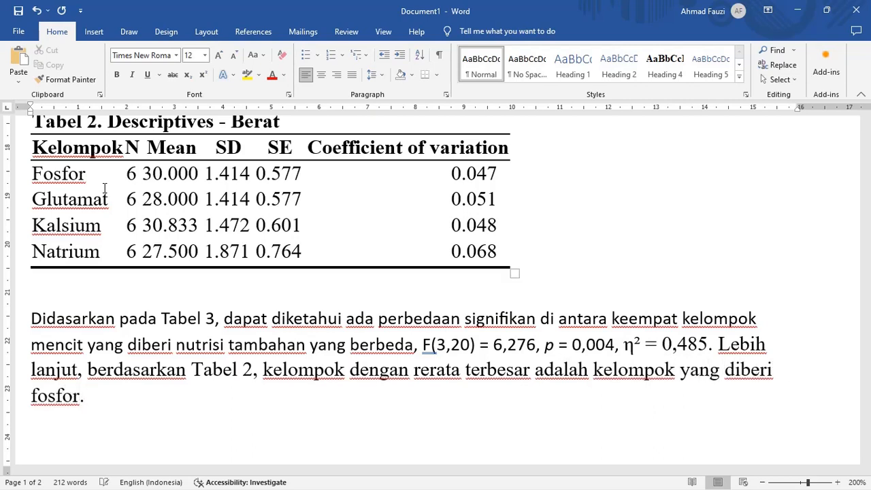
Start a new sentence at the end of the interpretation with "Didasarkan uji lanjut di Tabel 4,".
type("Didasarkan uji lanj")
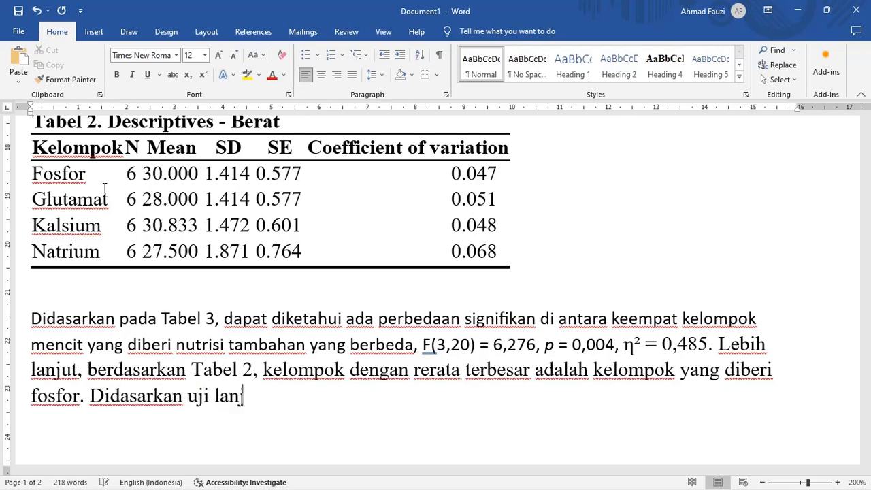
type("ut di Tabel 4,")
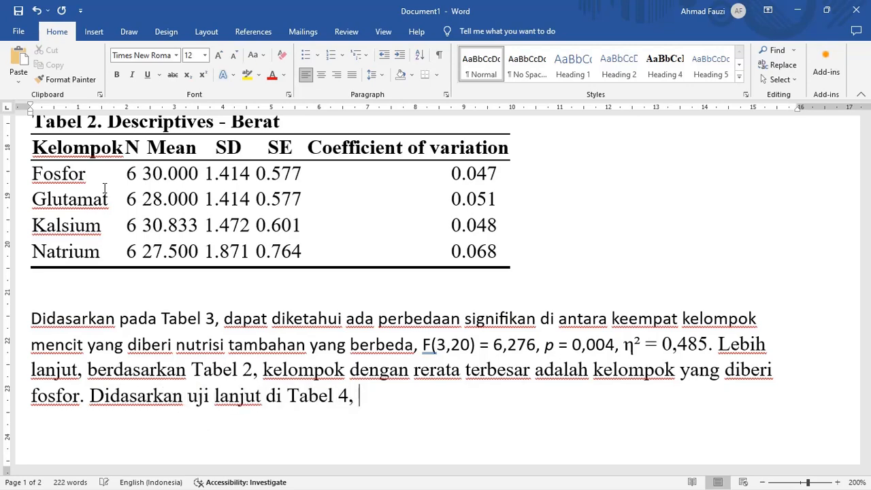
Add the word "Tabel" in front of the post hoc table's title "Post Hoc Comparisons - Kelompok".
scroll(84, 222, "down", 12)
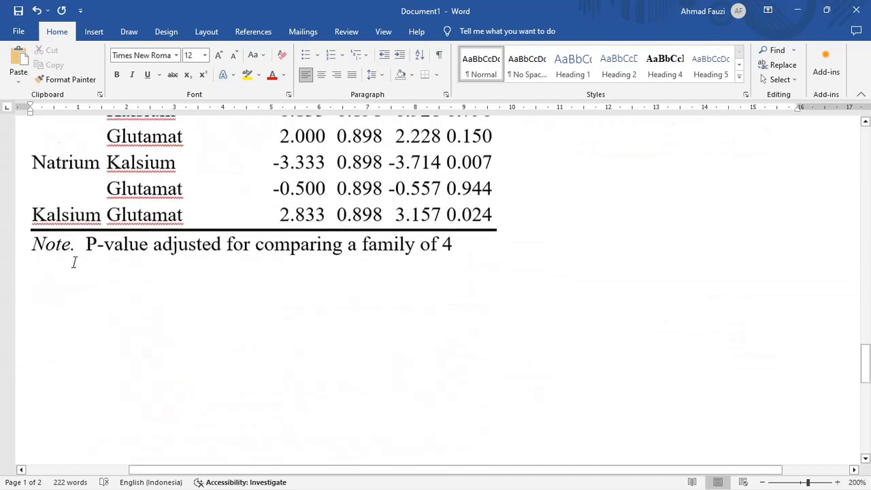
scroll(74, 259, "up", 3)
scroll(55, 185, "down", 1)
left_click(34, 182)
type("Tabel Post Hoc Comparisons - Kelompok")
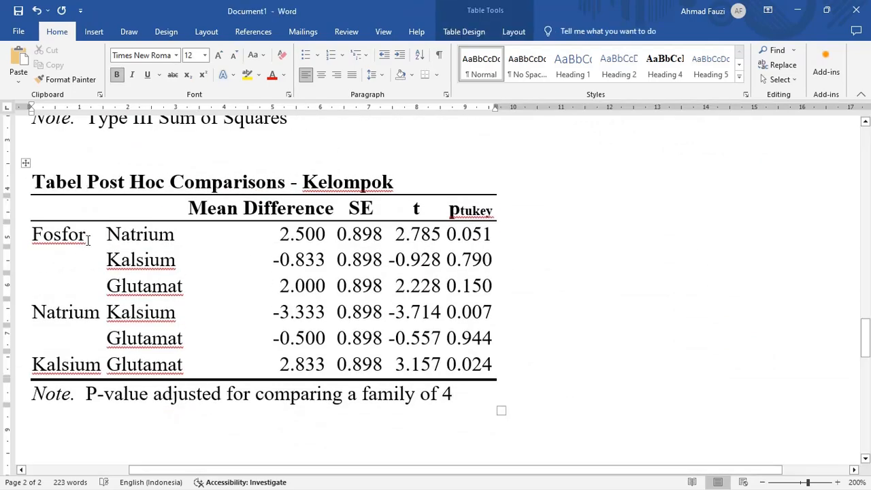
left_click(88, 240)
Replace "fosfor" in the Tabel 2 sentence of the interpretation with "Kalsium" copied from the Descriptives table.
scroll(226, 231, "up", 10)
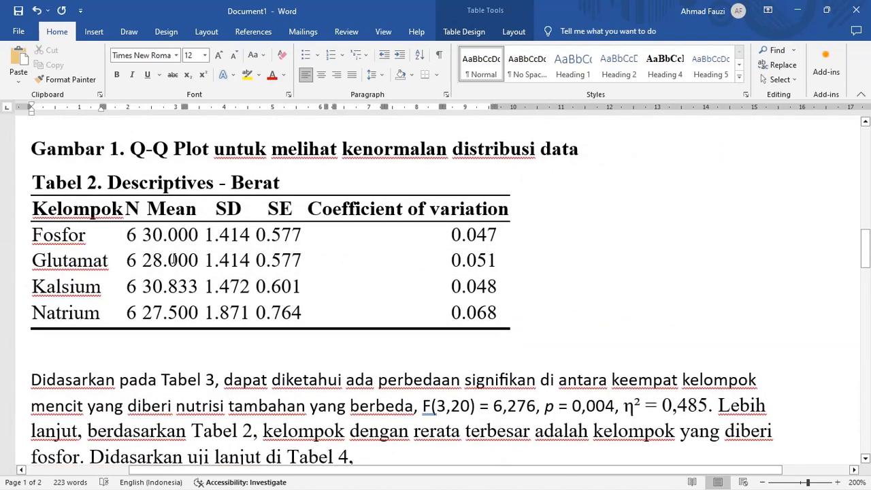
scroll(174, 260, "down", 3)
scroll(109, 267, "up", 2)
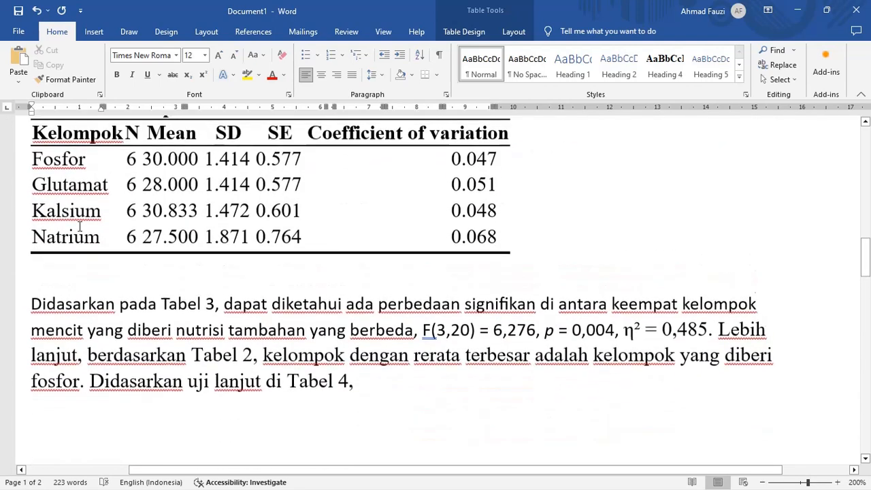
double_click(78, 232)
key("ctrl+c")
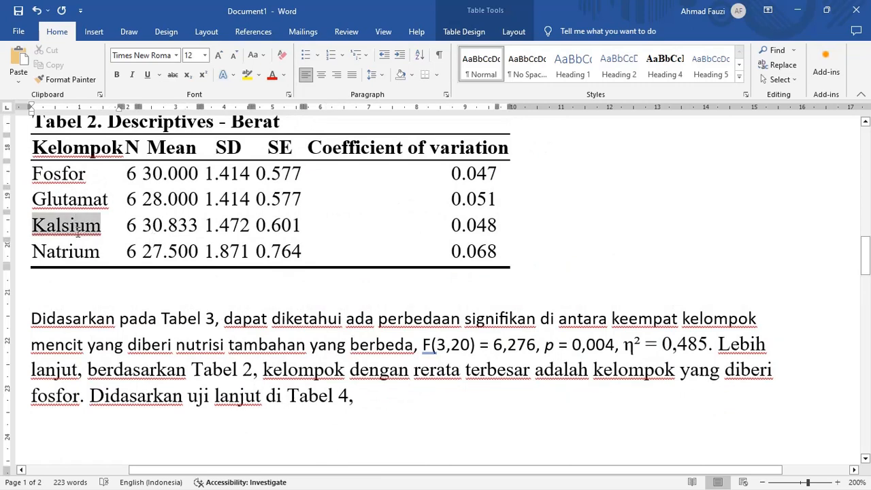
double_click(63, 398)
key("ctrl+v")
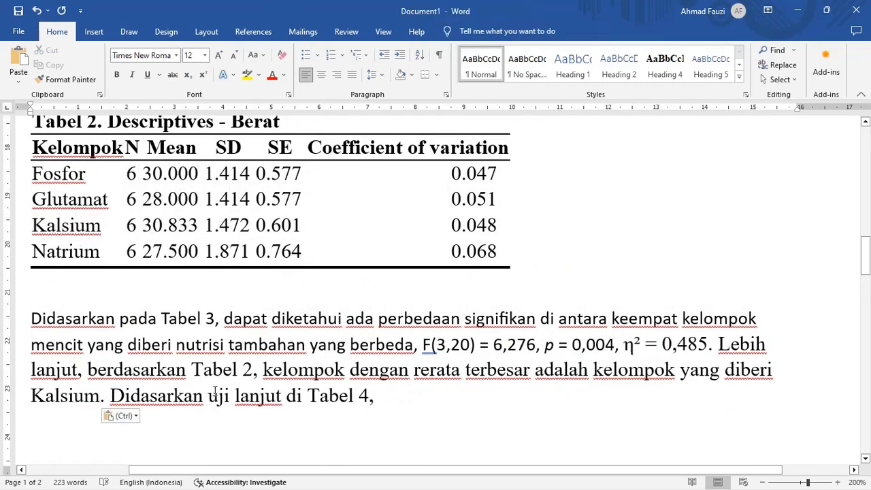
Examine the post hoc comparisons involving Kalsium and the group means in Tabel 2.
left_click(379, 396)
scroll(310, 370, "down", 10)
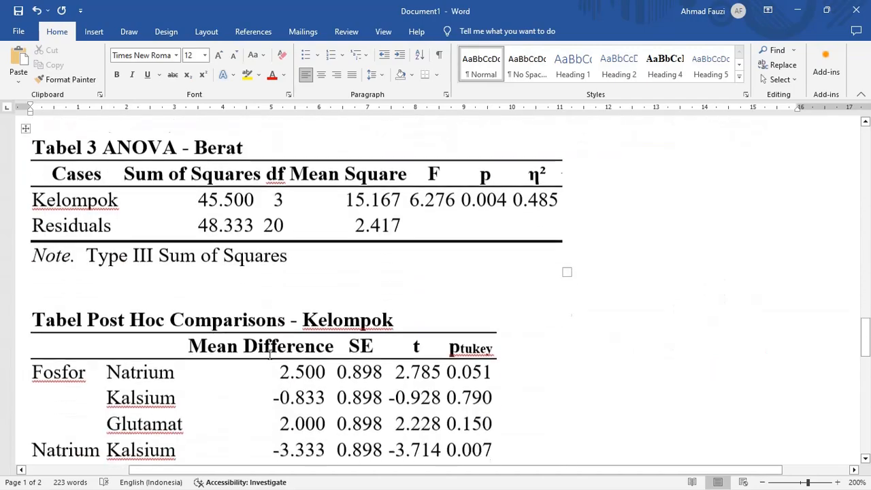
scroll(215, 346, "up", 3)
left_click(130, 306)
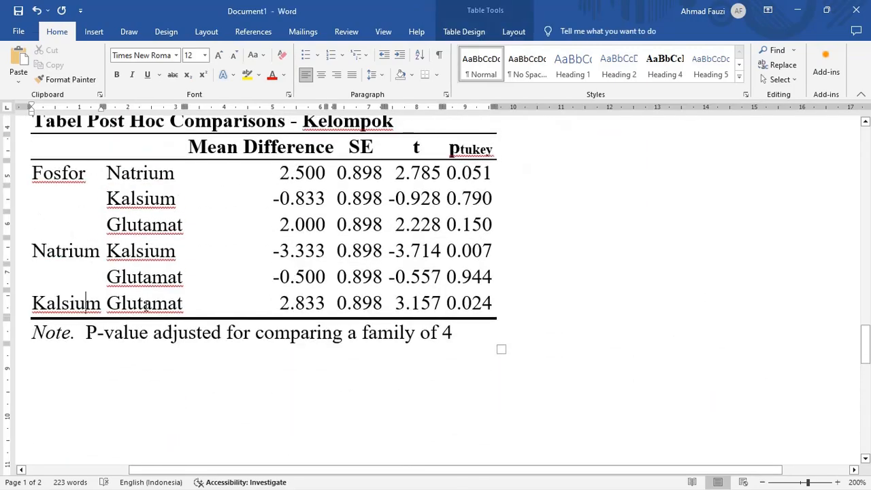
double_click(145, 306)
scroll(431, 278, "up", 15)
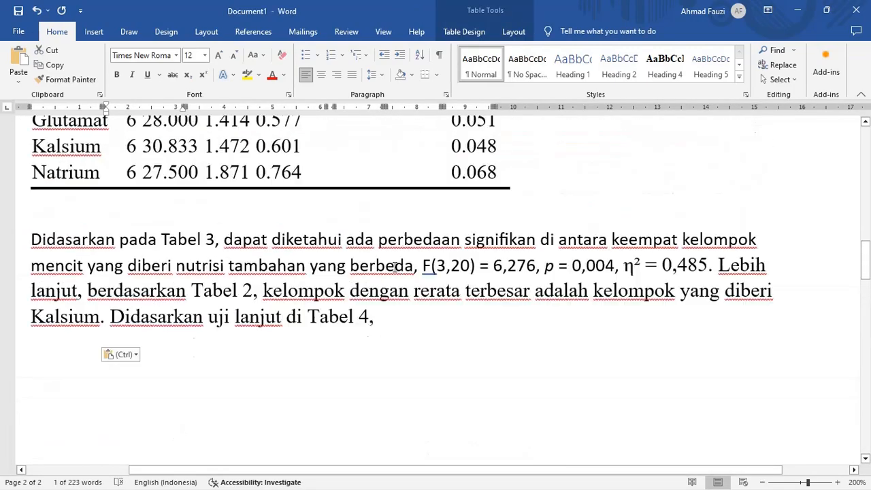
scroll(375, 393, "down", 5)
left_click(392, 332)
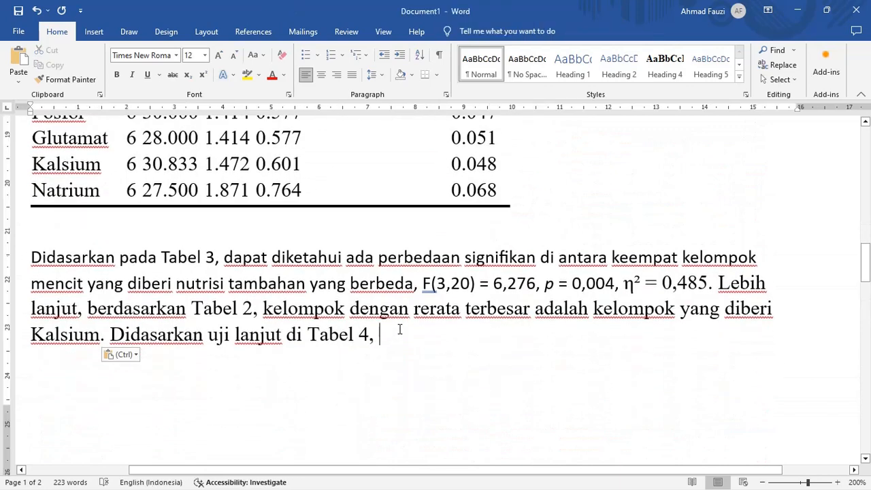
scroll(149, 291, "up", 2)
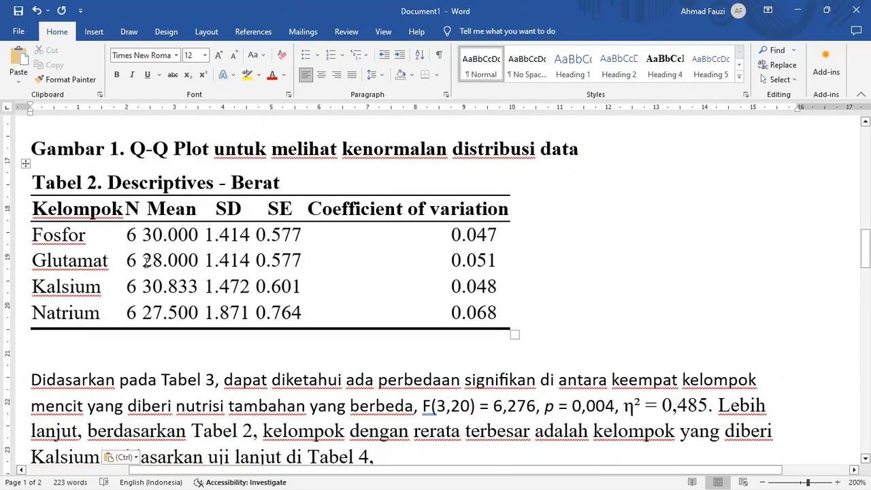
scroll(248, 282, "down", 10)
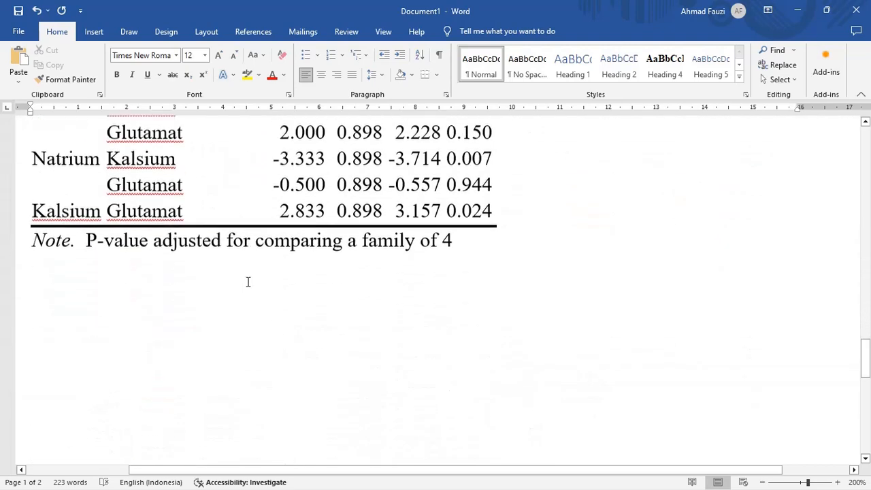
scroll(132, 194, "up", 2)
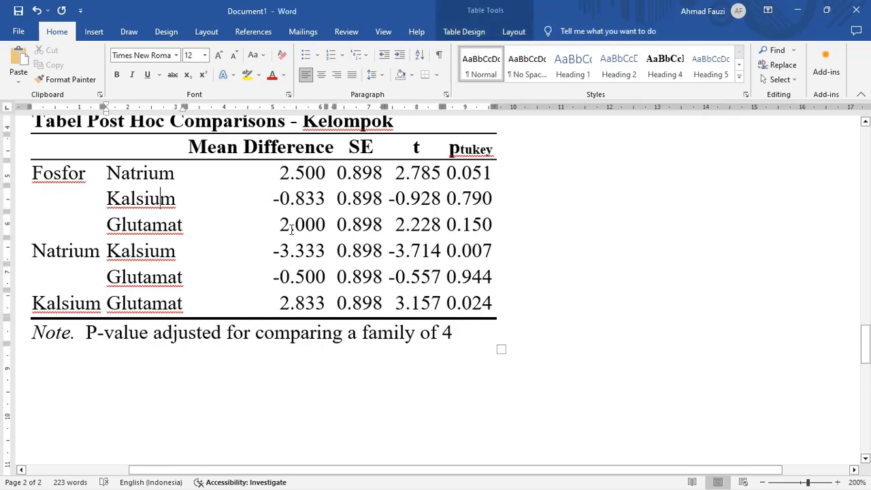
scroll(348, 212, "up", 10)
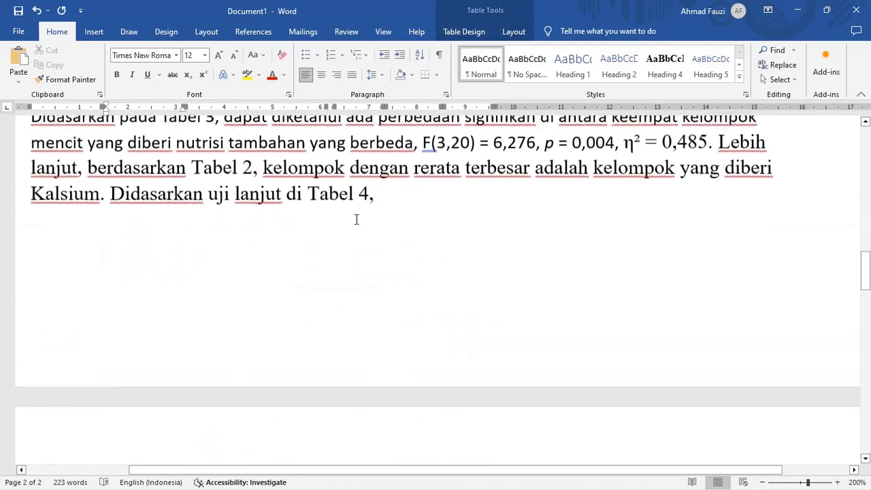
Continue the Tabel 4 sentence with "kalsium tidak berbeda signifikan dengan fosfor", checking the pairs in the post hoc table.
scroll(343, 252, "down", 2)
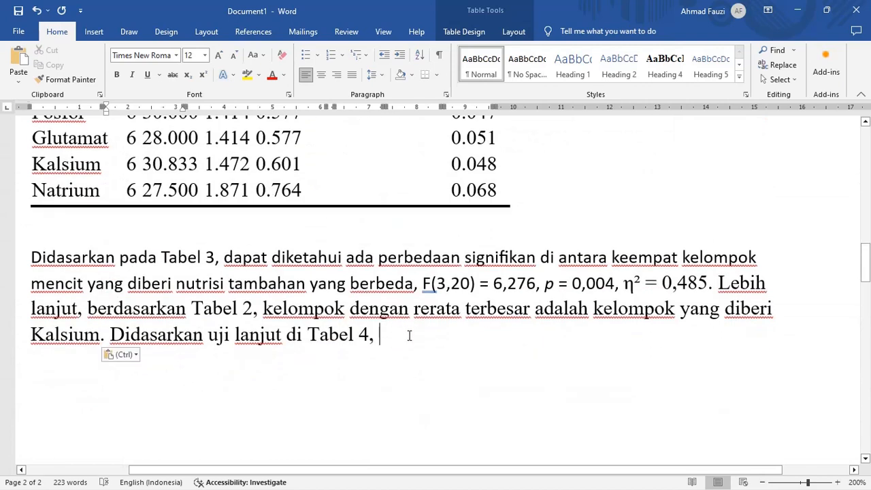
type("kalsiu")
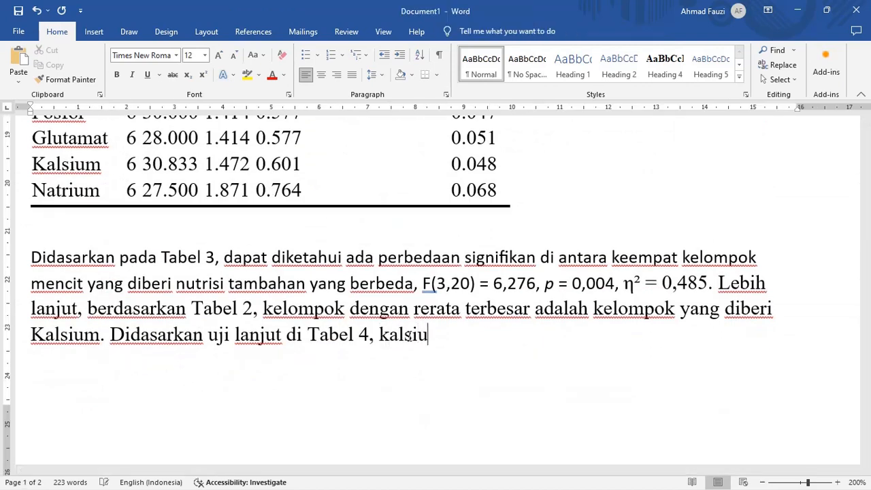
type("m tidak berbeda sig")
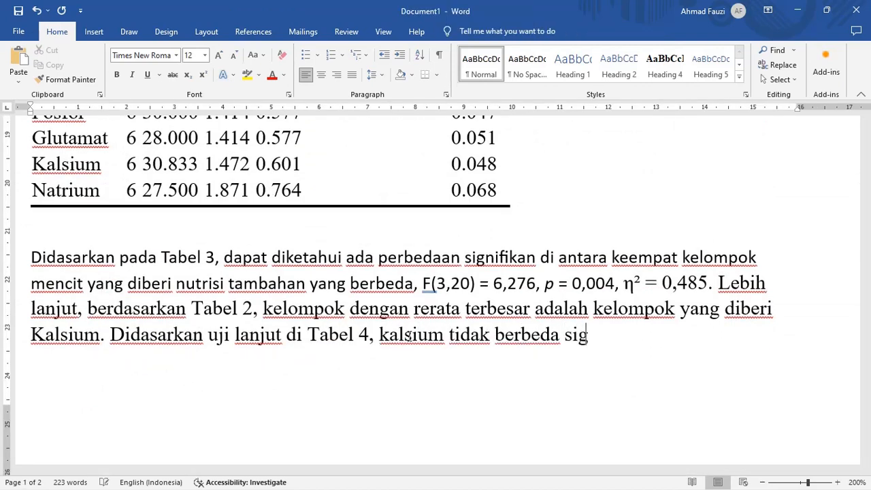
type("nifikan dengan")
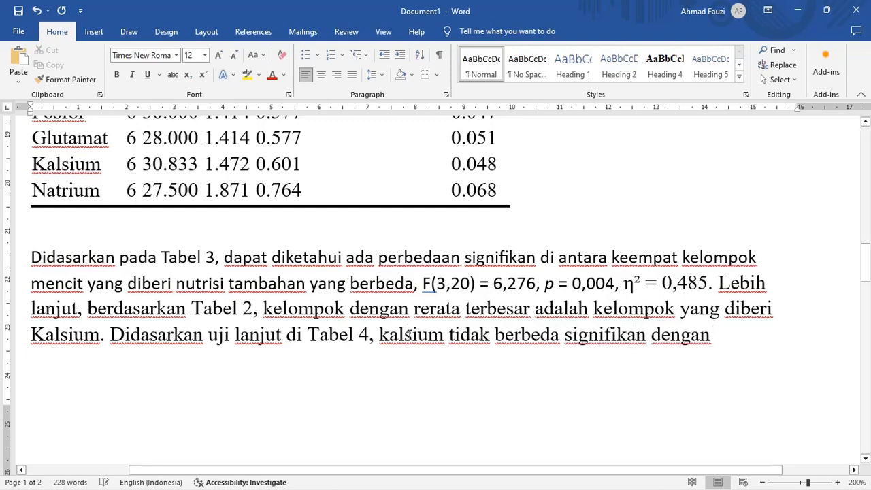
scroll(394, 333, "up", 10)
scroll(382, 335, "down", 5)
scroll(348, 315, "up", 1)
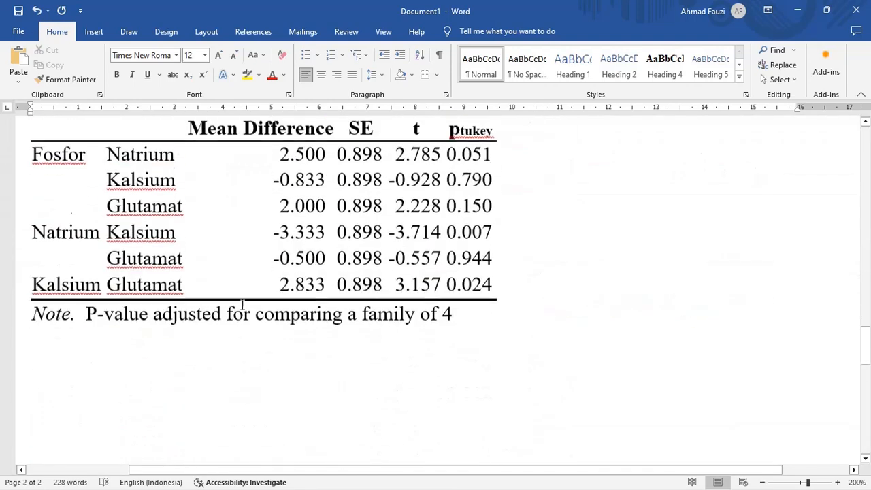
scroll(139, 223, "up", 3)
type("fosf")
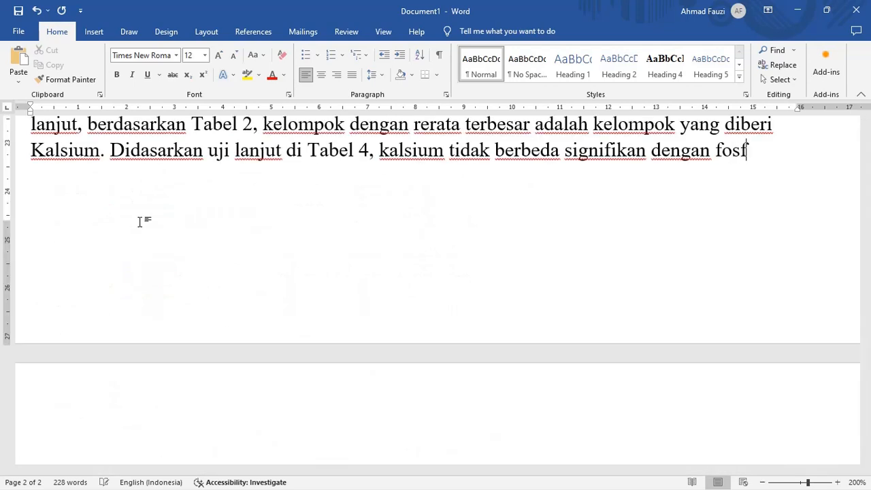
Complete the Tabel 4 sentence with "namun berbeda signifikan dengan natrium maupun glutamate." based on the post hoc table.
type("or namun berbe")
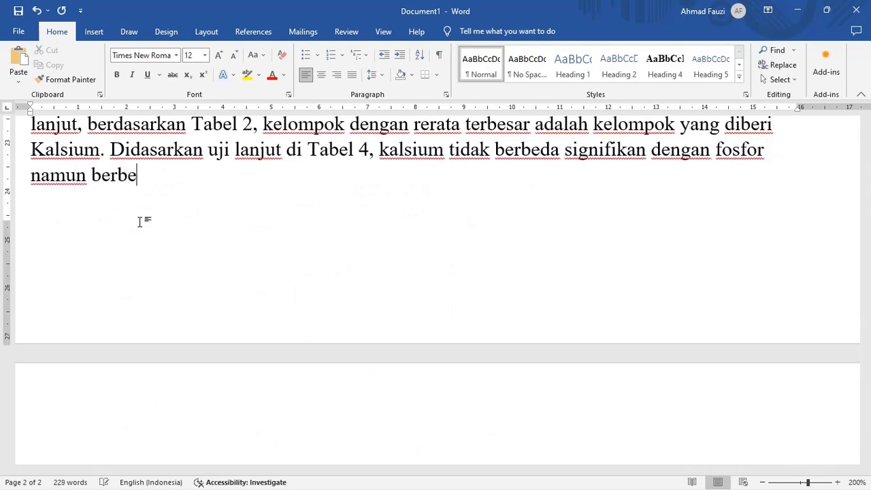
type("da signifi")
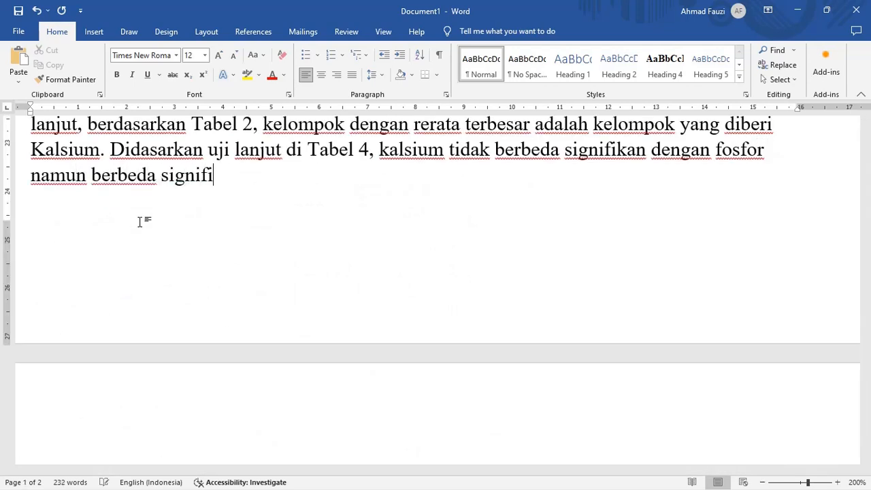
type("kan dengan")
scroll(155, 266, "up", 5)
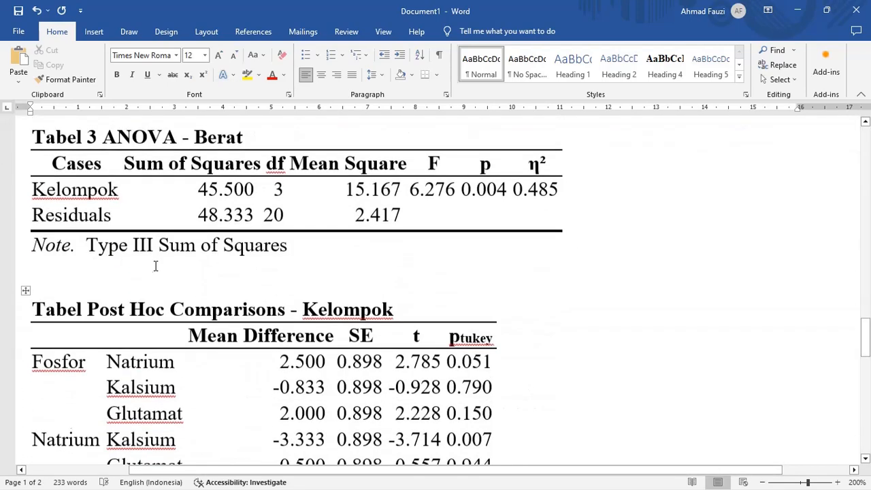
scroll(155, 266, "down", 3)
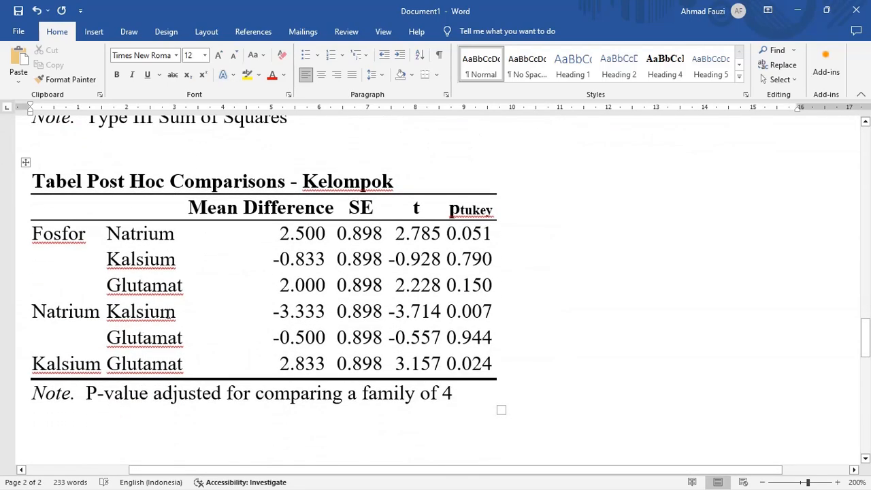
type("na")
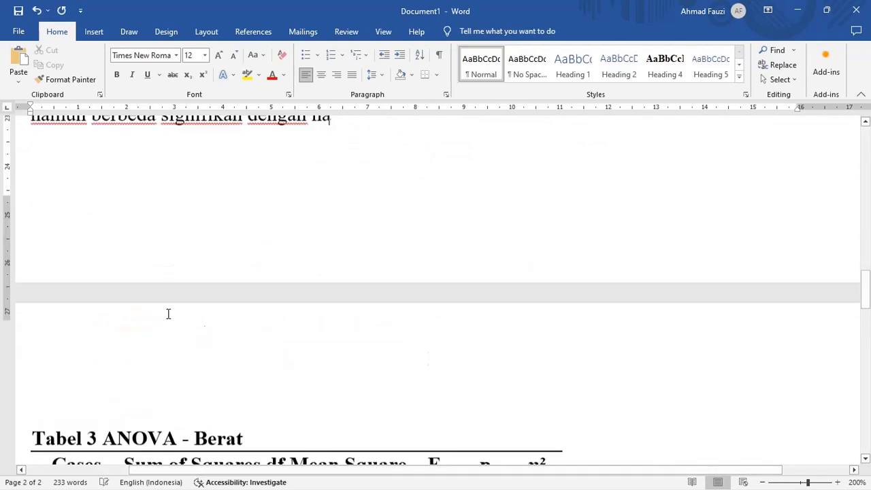
type("trium maupun glutamate.")
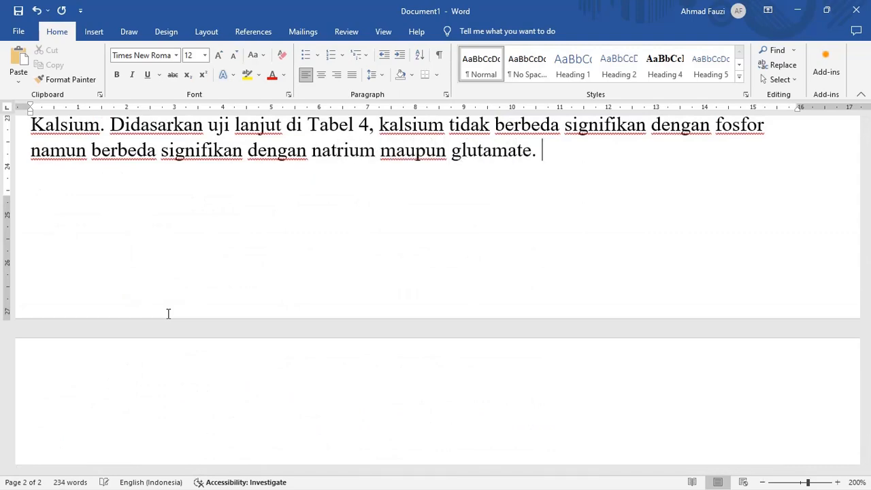
scroll(196, 333, "up", 7)
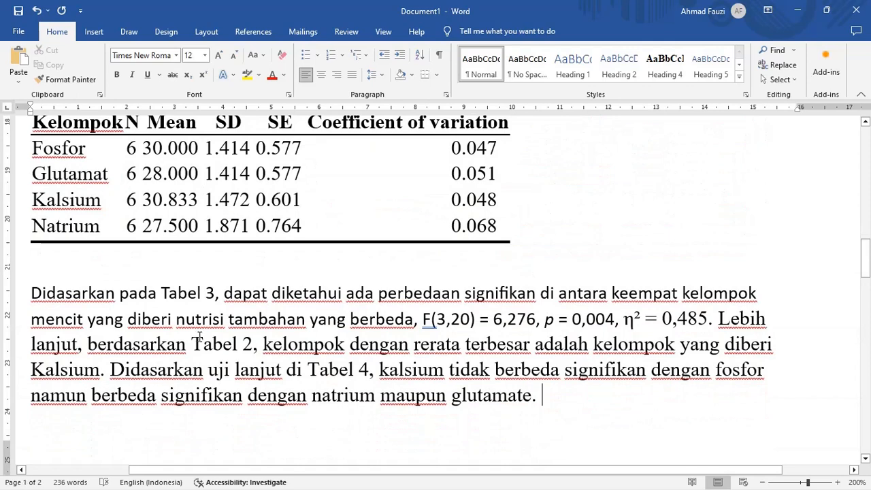